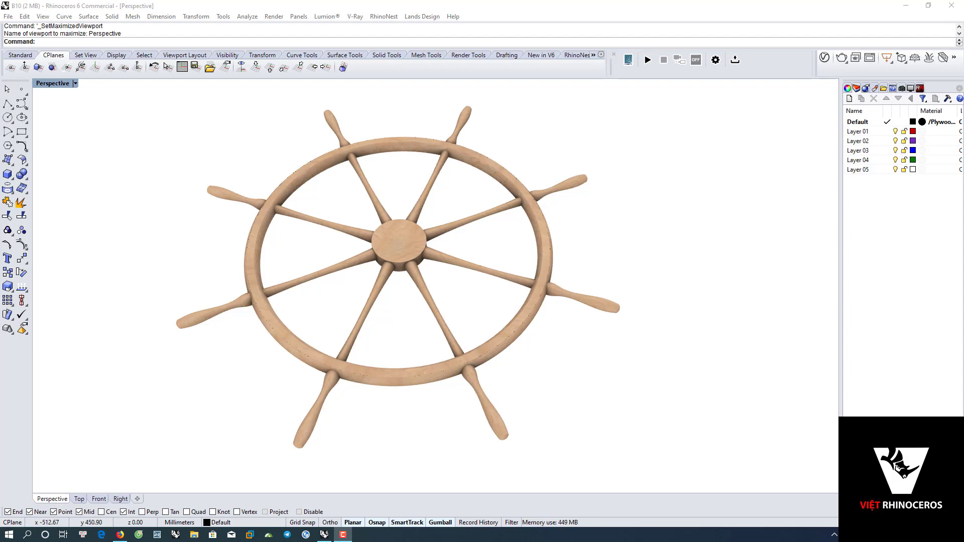
In a maximized Top view, move the whole ship wheel left, clear of the origin.
{"action": "left_click", "coordinate": [403, 437]}
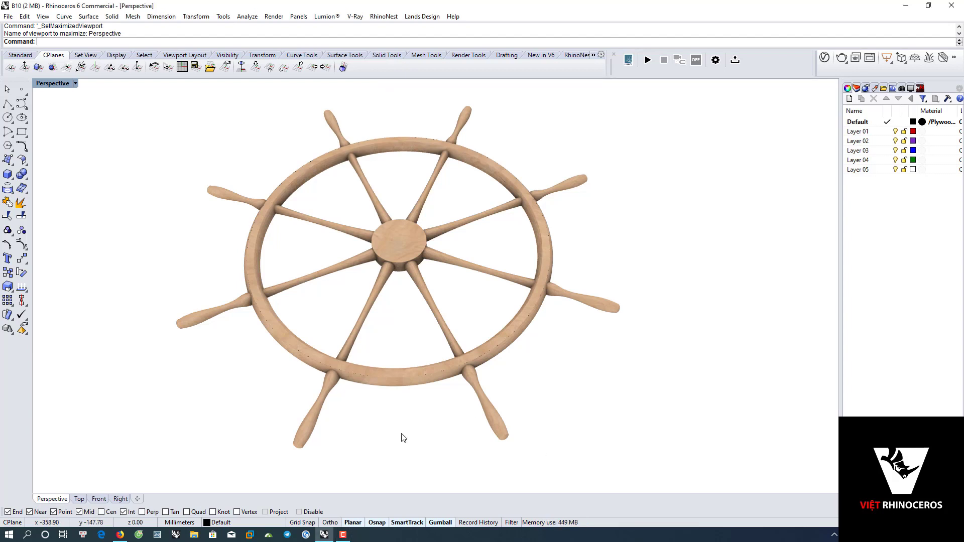
{"action": "key", "text": "ctrl+F1"}
{"action": "left_click_drag", "start_coordinate": [402, 145], "coordinate": [676, 371]}
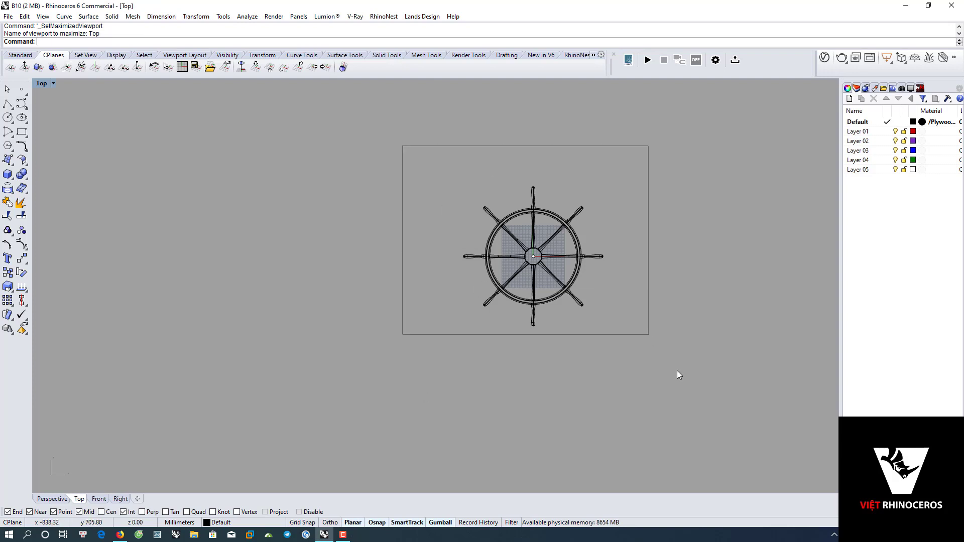
{"action": "left_click_drag", "start_coordinate": [573, 256], "coordinate": [404, 256]}
{"action": "key", "text": "Escape"}
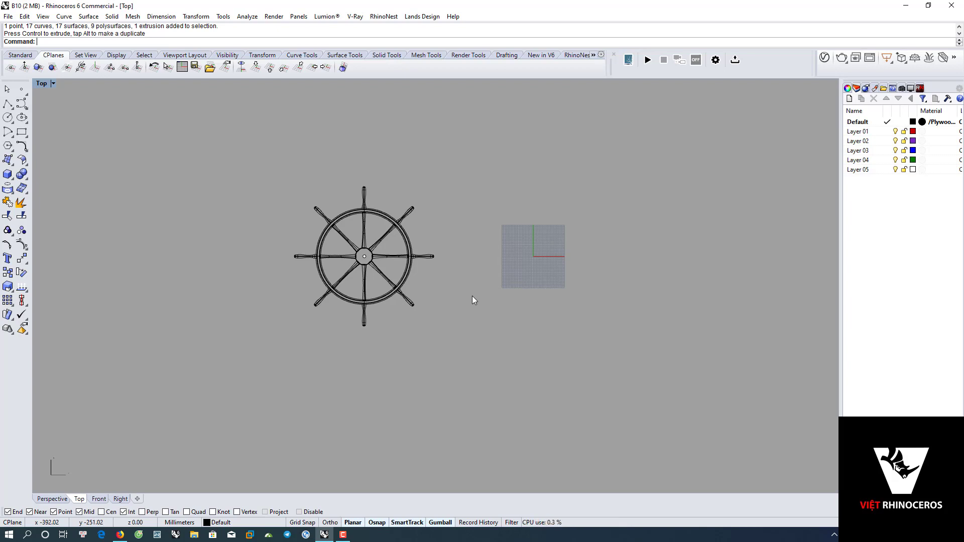
{"action": "scroll", "coordinate": [434, 285], "scroll_direction": "up", "scroll_amount": 1}
{"action": "scroll", "coordinate": [433, 285], "scroll_direction": "up", "scroll_amount": 2}
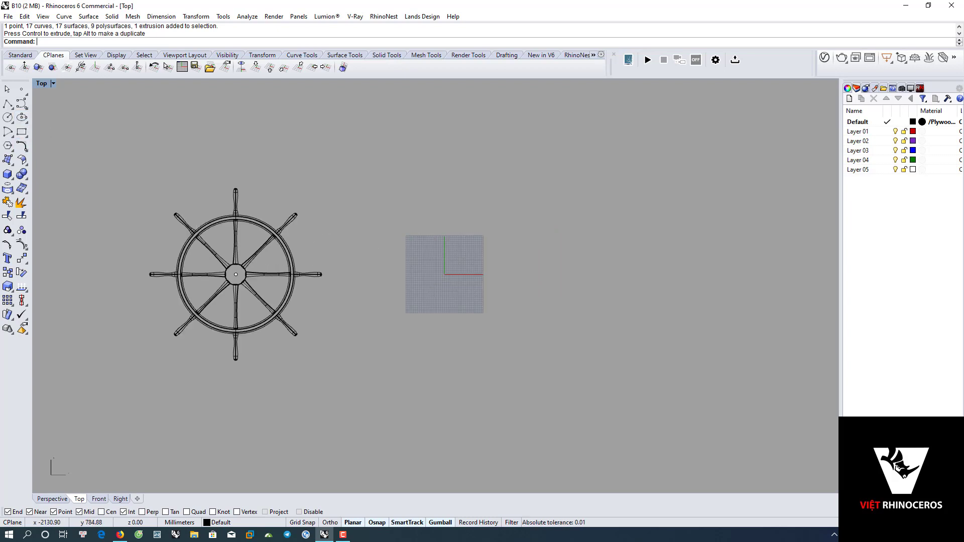
{"action": "key", "text": "F10"}
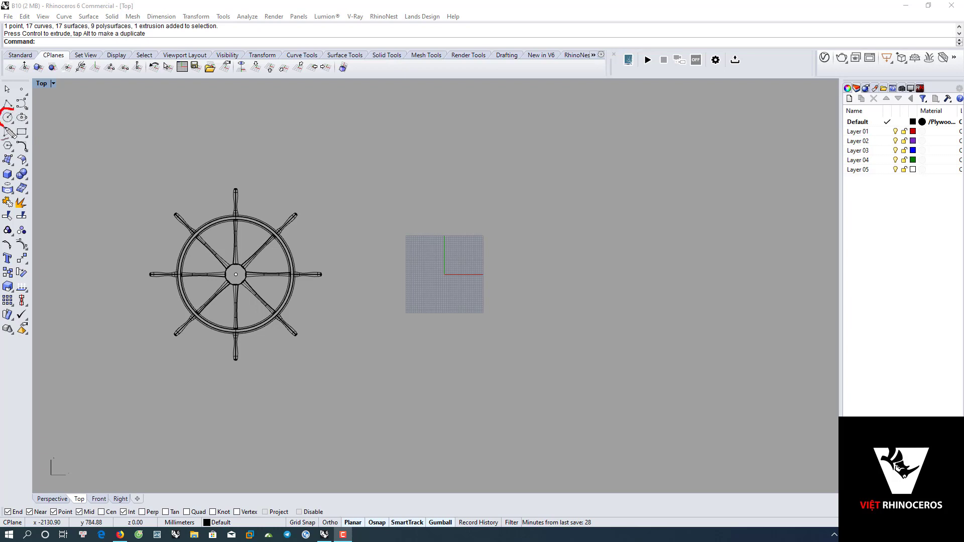
{"action": "left_click_drag", "start_coordinate": [5, 129], "coordinate": [20, 115]}
{"action": "key", "text": "Escape"}
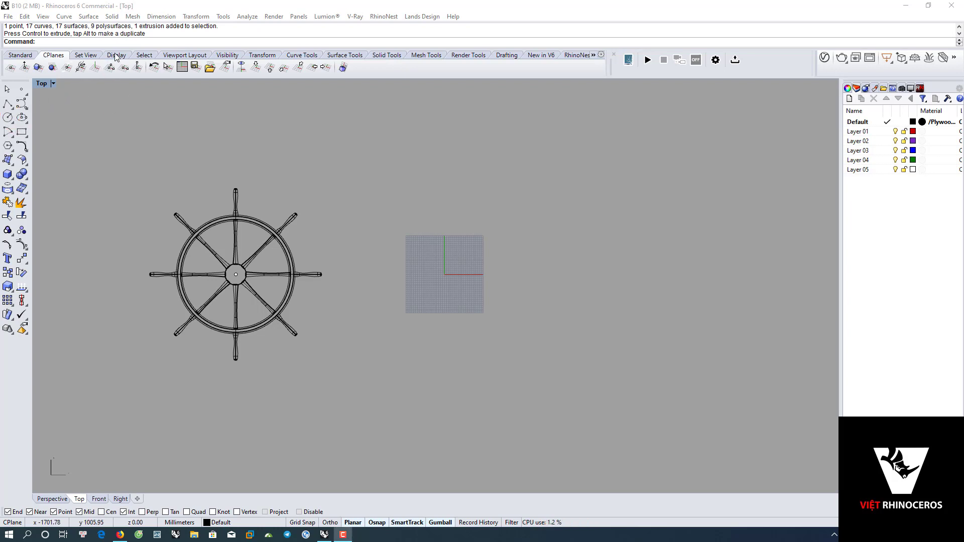
{"action": "type", "text": "Circle"}
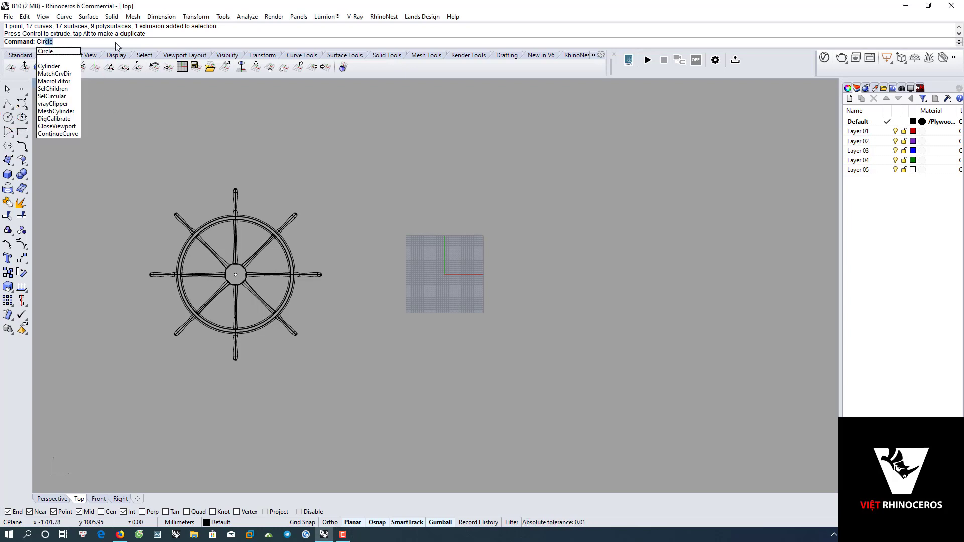
{"action": "key", "text": "Return"}
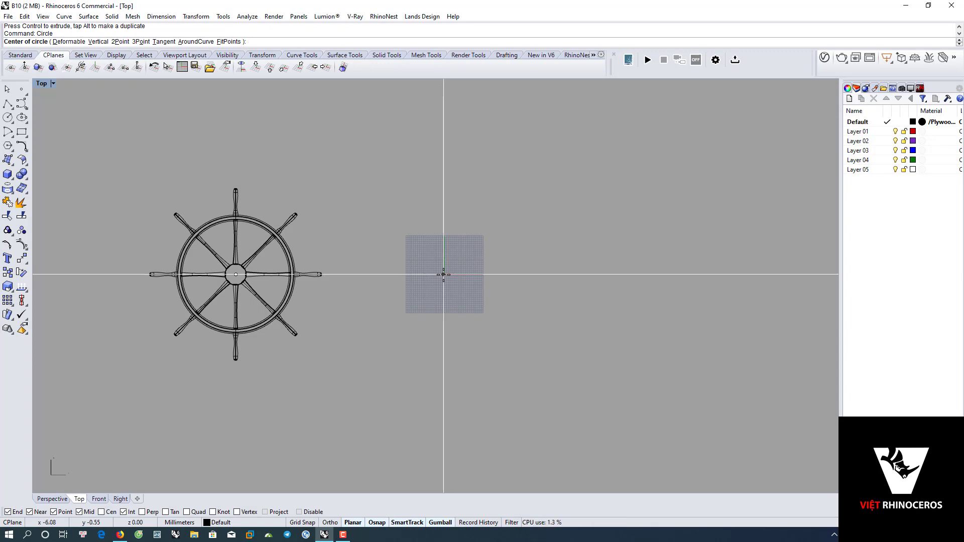
{"action": "type", "text": " 0"}
{"action": "key", "text": "Return"}
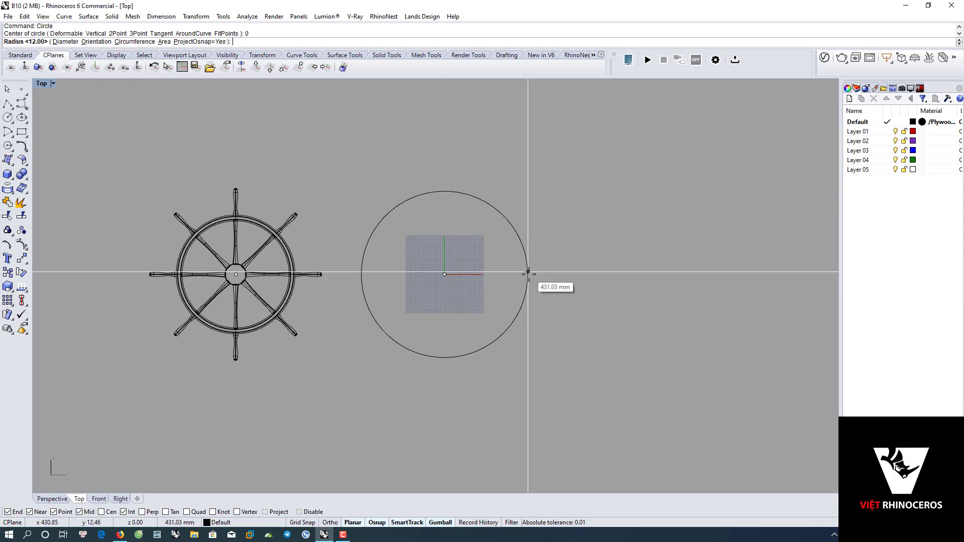
{"action": "scroll", "coordinate": [529, 274], "scroll_direction": "up", "scroll_amount": 3}
{"action": "key", "text": "Escape"}
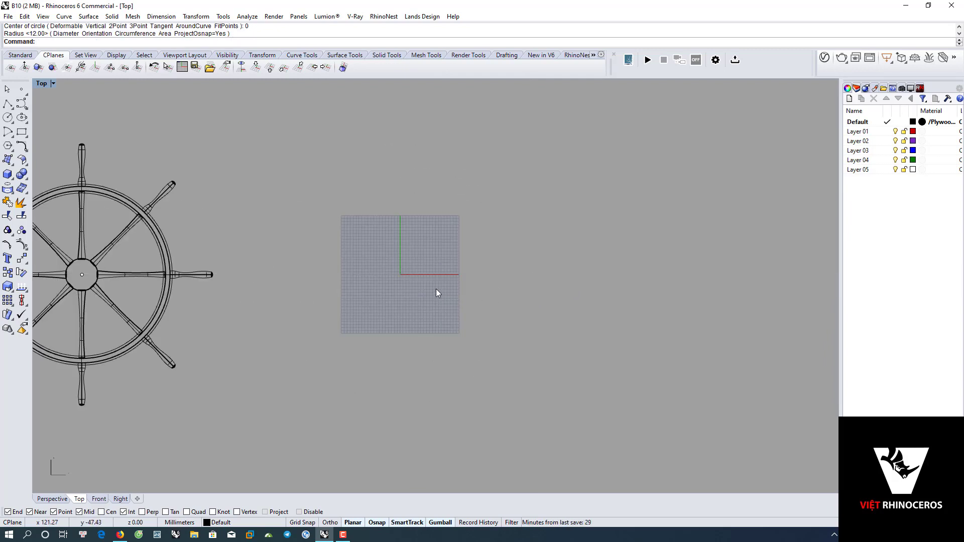
{"action": "left_click", "coordinate": [7, 117]}
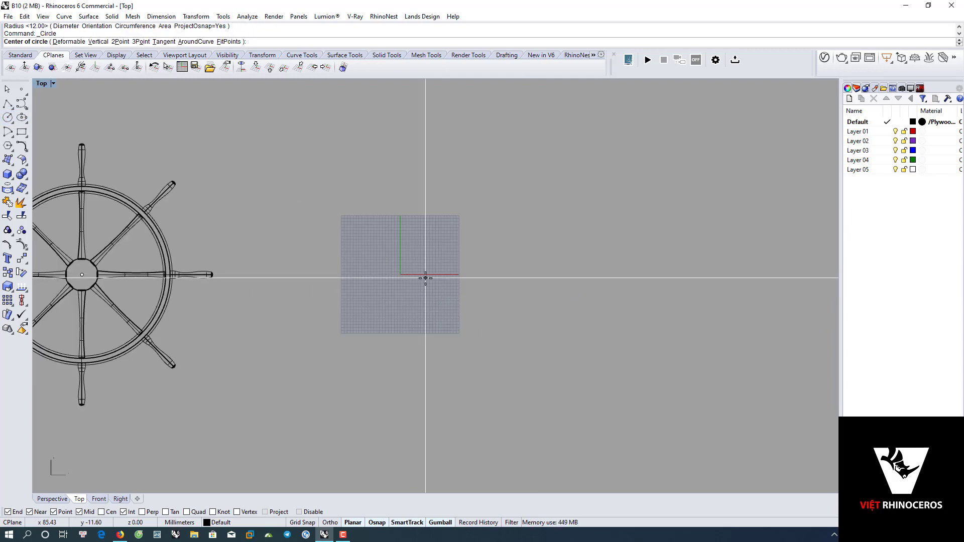
{"action": "type", "text": "0"}
{"action": "key", "text": "Return"}
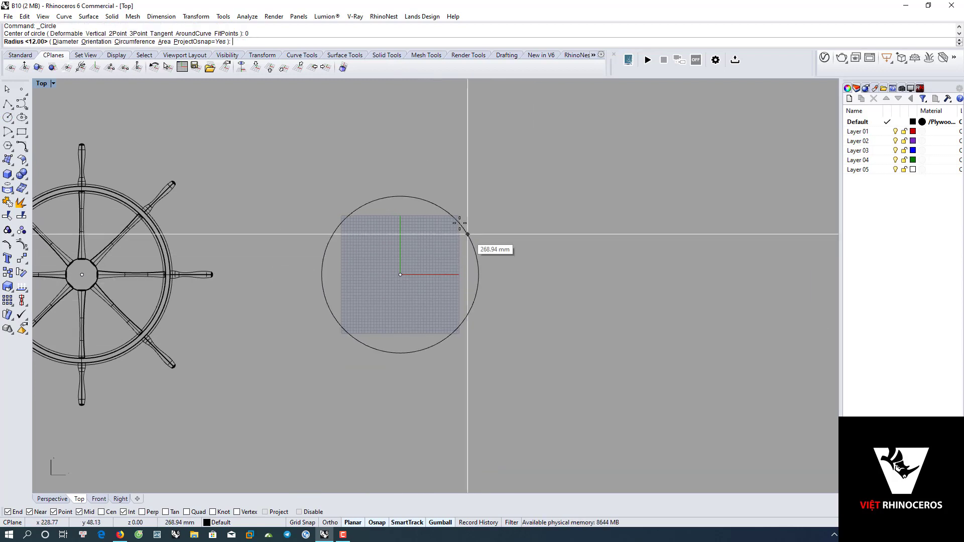
{"action": "scroll", "coordinate": [474, 279], "scroll_direction": "up", "scroll_amount": 4}
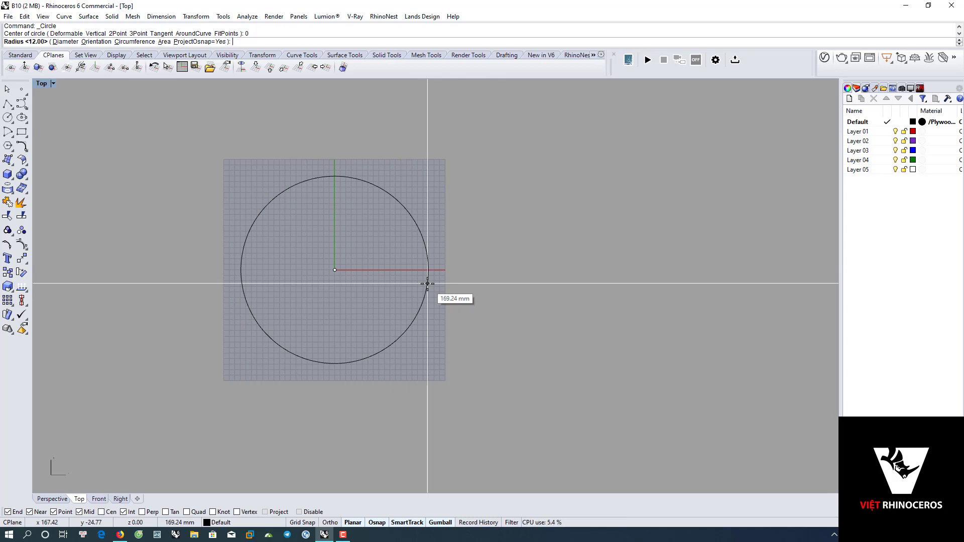
{"action": "type", "text": "200"}
{"action": "key", "text": "Return"}
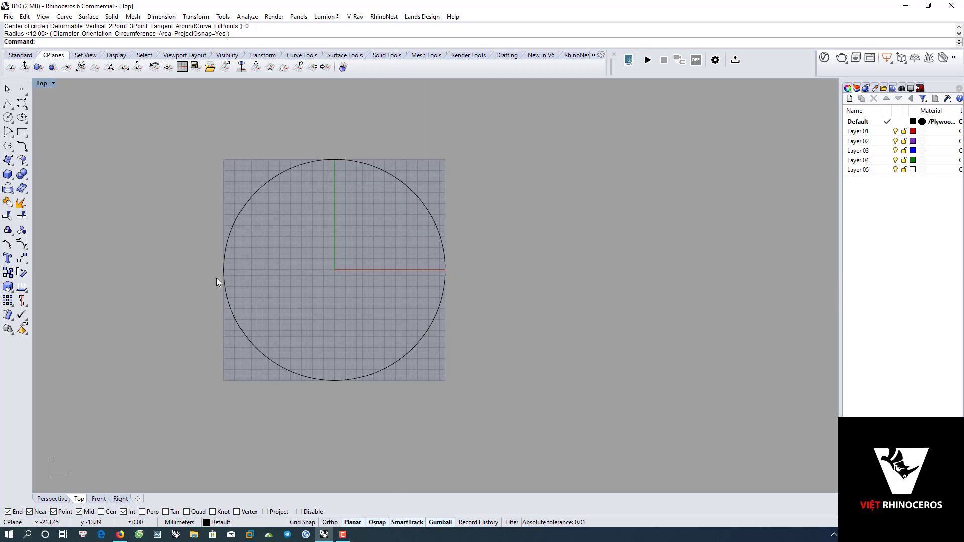
{"action": "scroll", "coordinate": [122, 300], "scroll_direction": "down", "scroll_amount": 1}
{"action": "left_click_drag", "start_coordinate": [150, 183], "coordinate": [442, 396]}
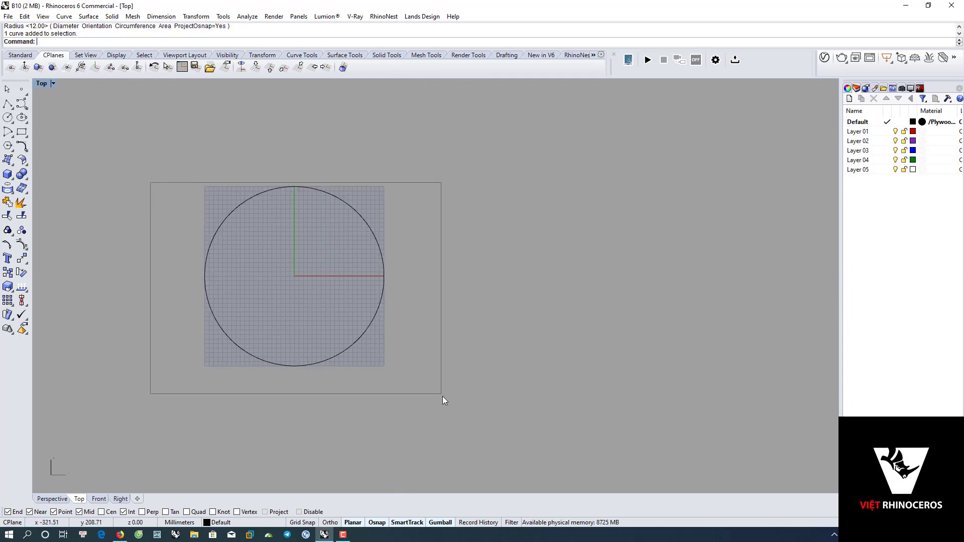
{"action": "key", "text": "Delete"}
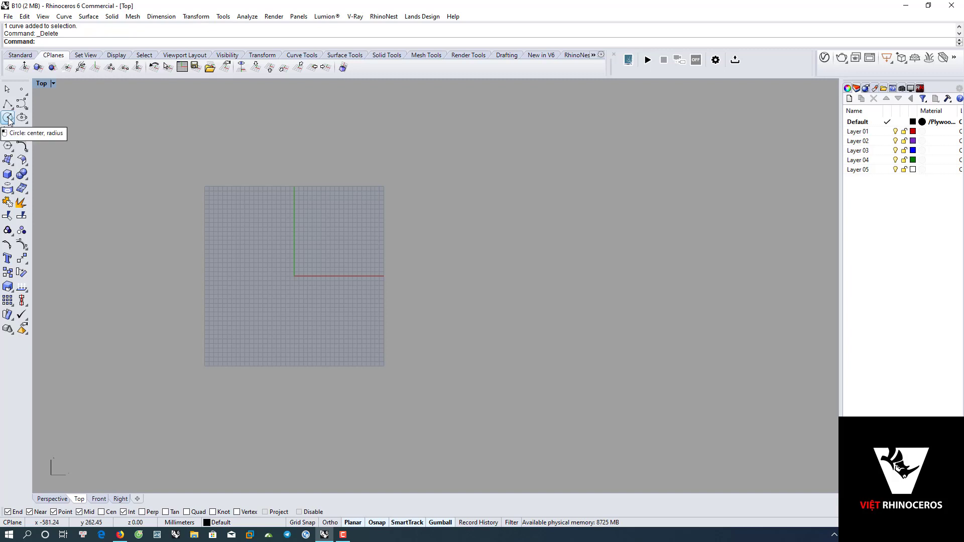
{"action": "left_click", "coordinate": [8, 118]}
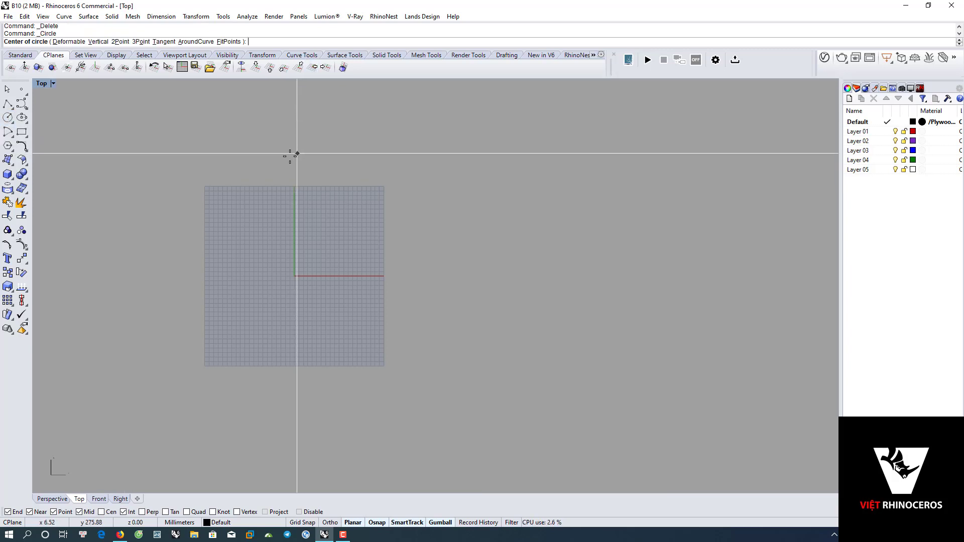
{"action": "left_click", "coordinate": [67, 42]}
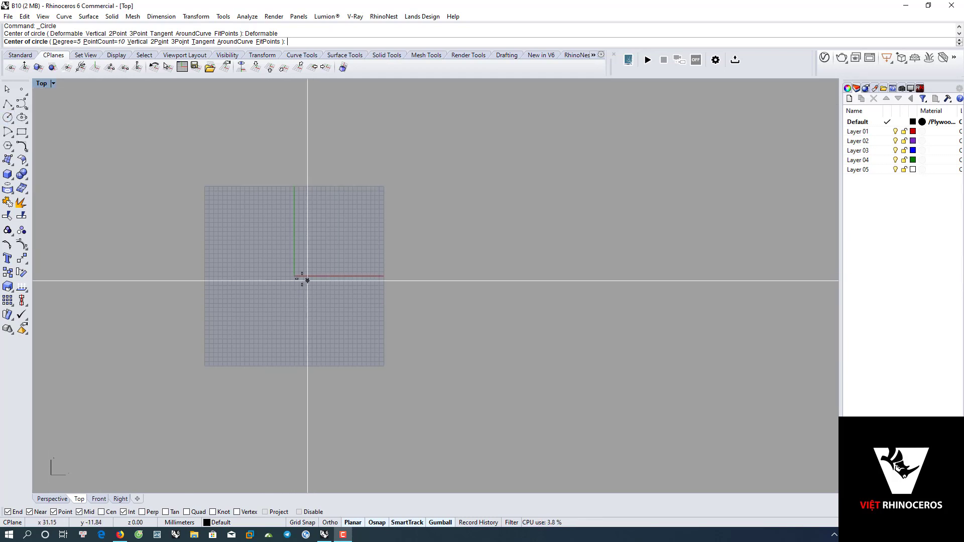
{"action": "left_click", "coordinate": [295, 277]}
{"action": "scroll", "coordinate": [467, 274], "scroll_direction": "down", "scroll_amount": 1}
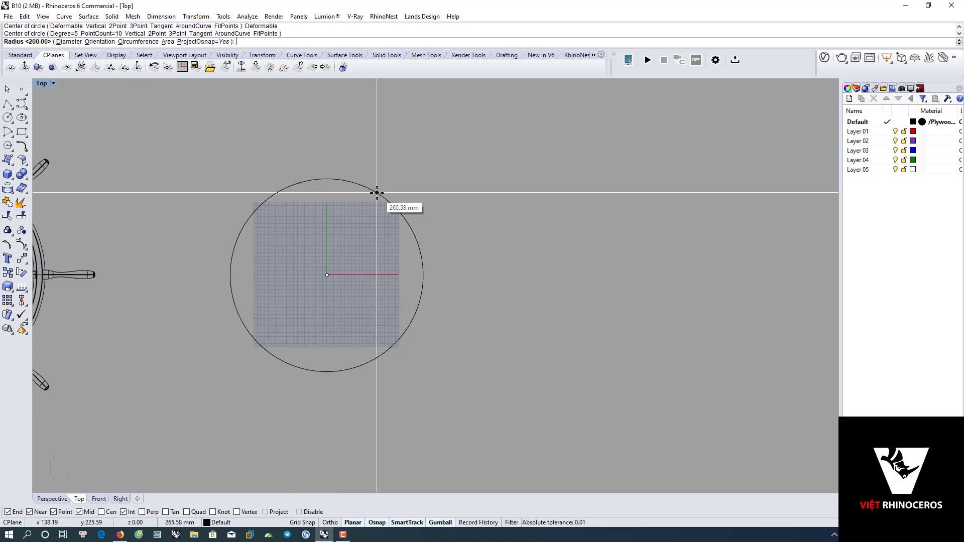
{"action": "key", "text": "Escape"}
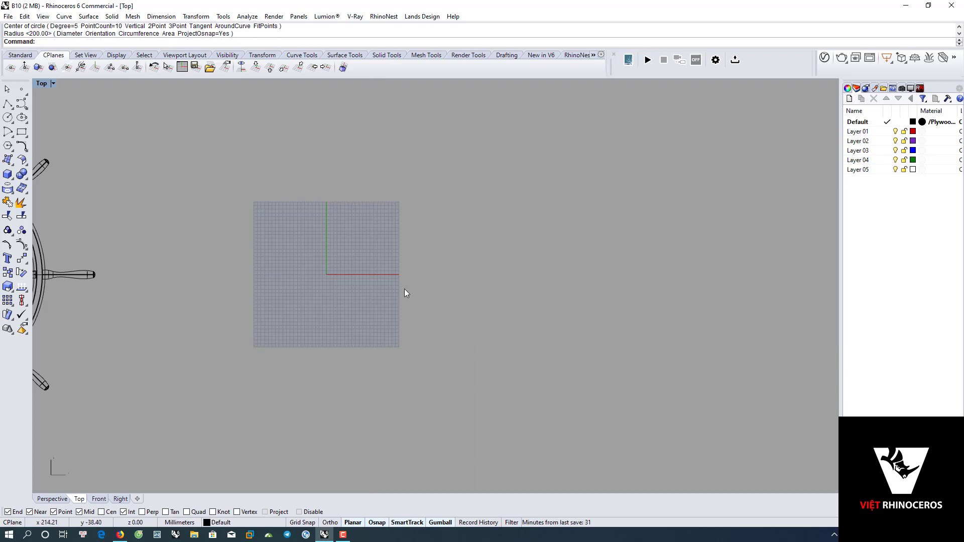
Draw a vertical circle centred at the origin, with its radius snapped along an axis.
{"action": "left_click", "coordinate": [8, 119]}
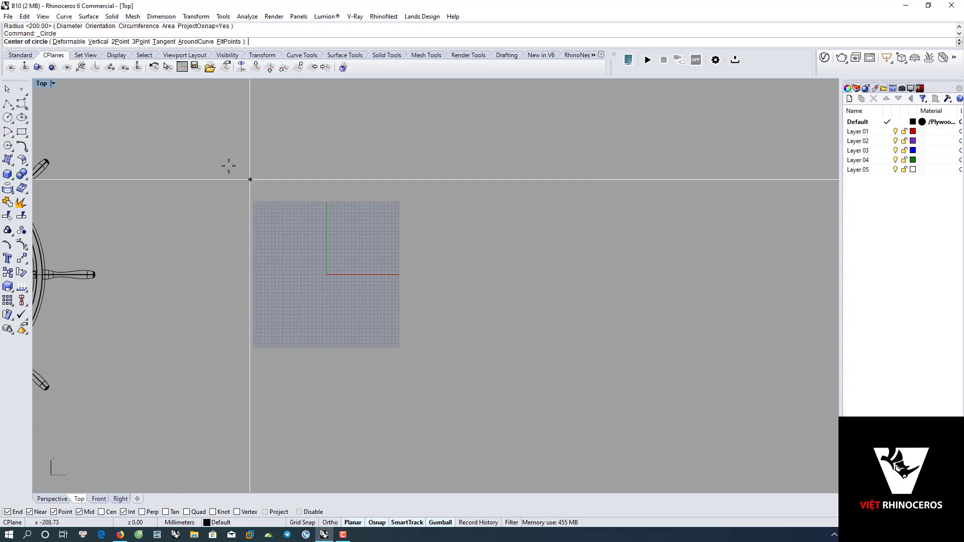
{"action": "left_click", "coordinate": [98, 42]}
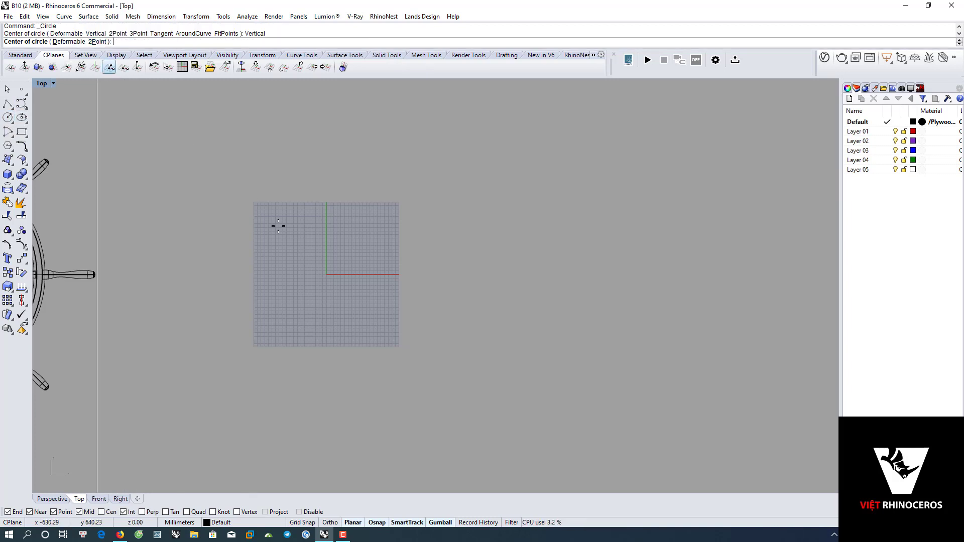
{"action": "left_click", "coordinate": [325, 275]}
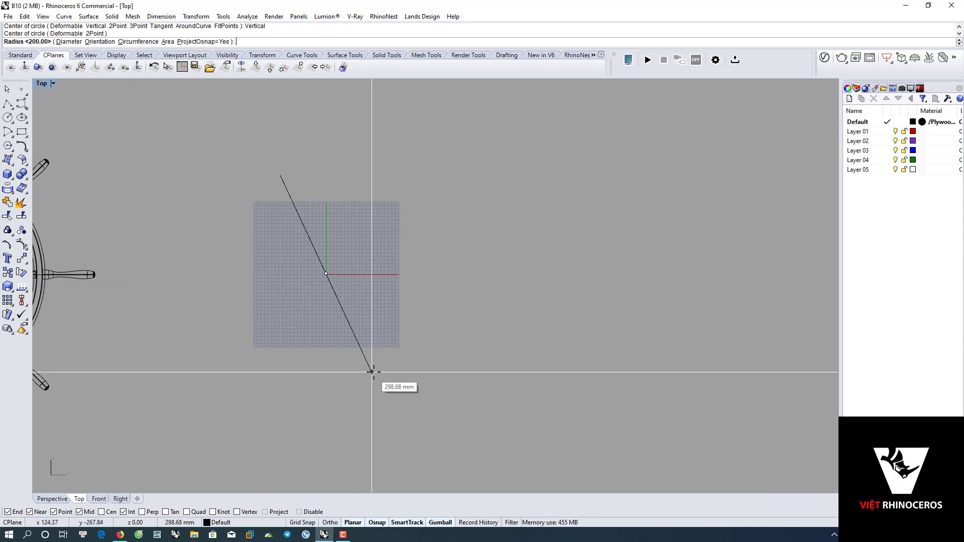
{"action": "key", "text": "F8"}
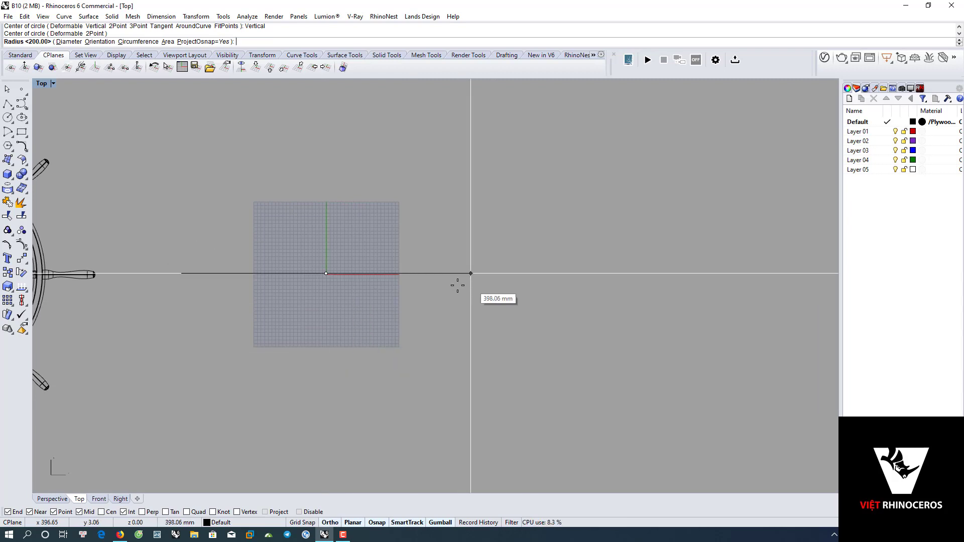
{"action": "left_click", "coordinate": [427, 284]}
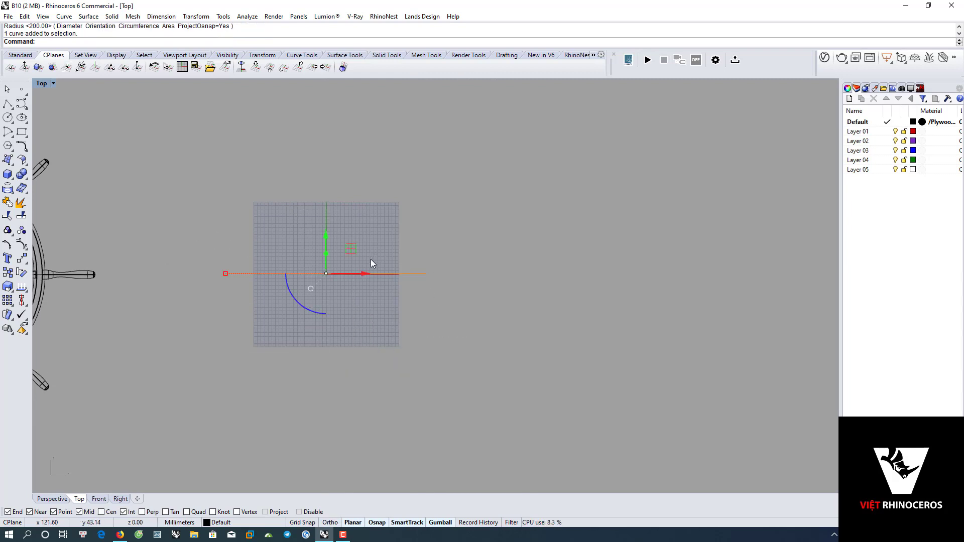
Inspect the vertical circle in a maximized, shaded Perspective view.
{"action": "key", "text": "ctrl+F4"}
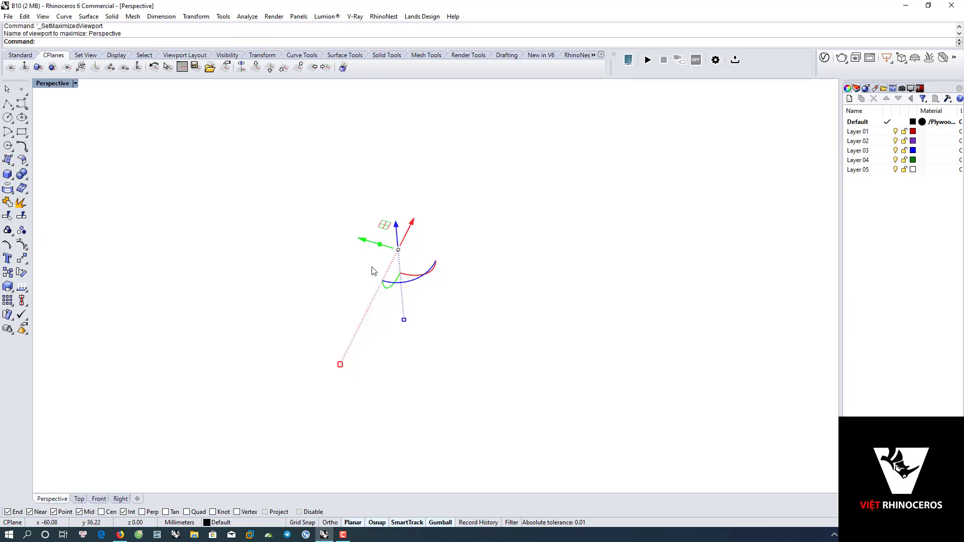
{"action": "middle_click", "coordinate": [353, 205]}
{"action": "left_click", "coordinate": [377, 164]}
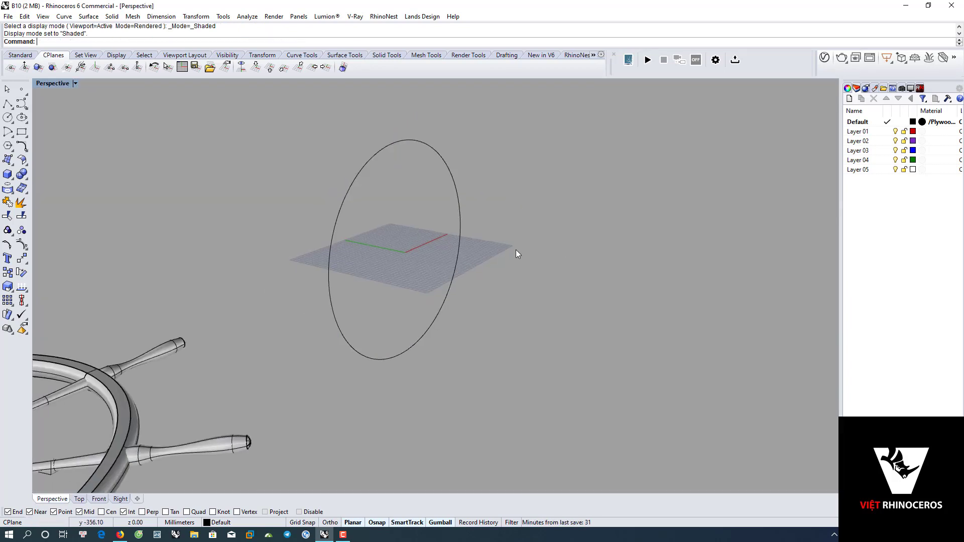
{"action": "mouse_move", "coordinate": [516, 249]}
{"action": "right_mouse_down"}
{"action": "mouse_move", "coordinate": [423, 255]}
{"action": "mouse_move", "coordinate": [380, 238]}
{"action": "right_mouse_up"}
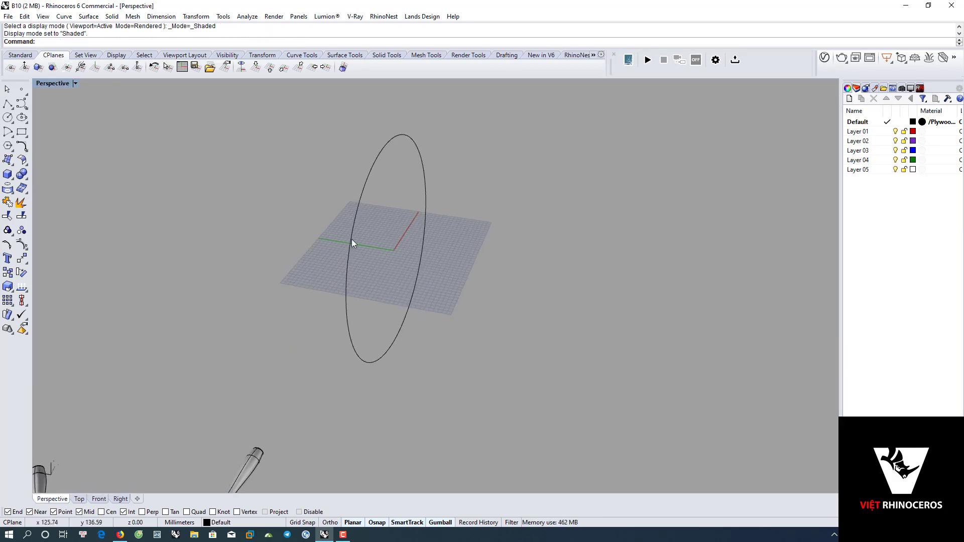
{"action": "scroll", "coordinate": [459, 231], "scroll_direction": "up", "scroll_amount": 5}
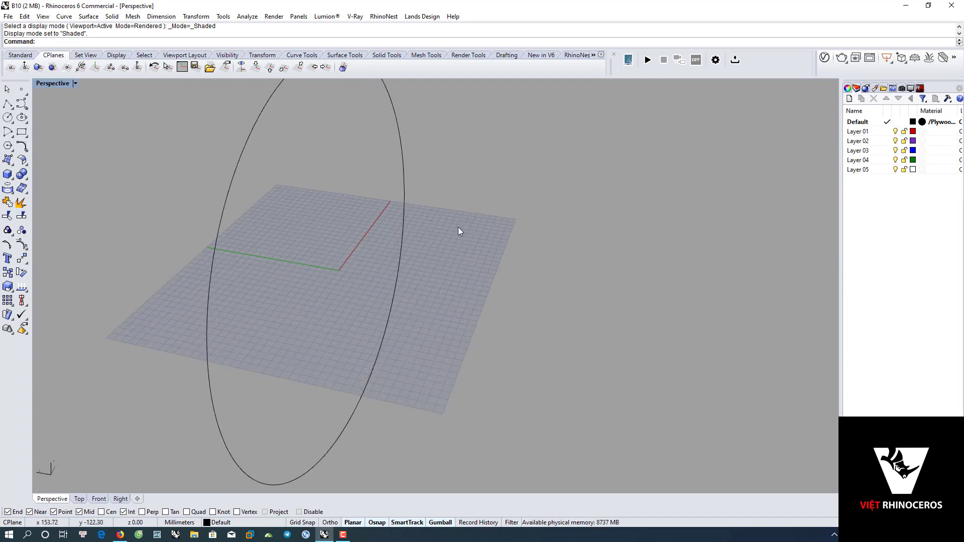
Back in Top view, delete the upright circle.
{"action": "key", "text": "ctrl+F1"}
{"action": "scroll", "coordinate": [458, 228], "scroll_direction": "down", "scroll_amount": 5}
{"action": "left_click", "coordinate": [421, 248]}
{"action": "key", "text": "Delete"}
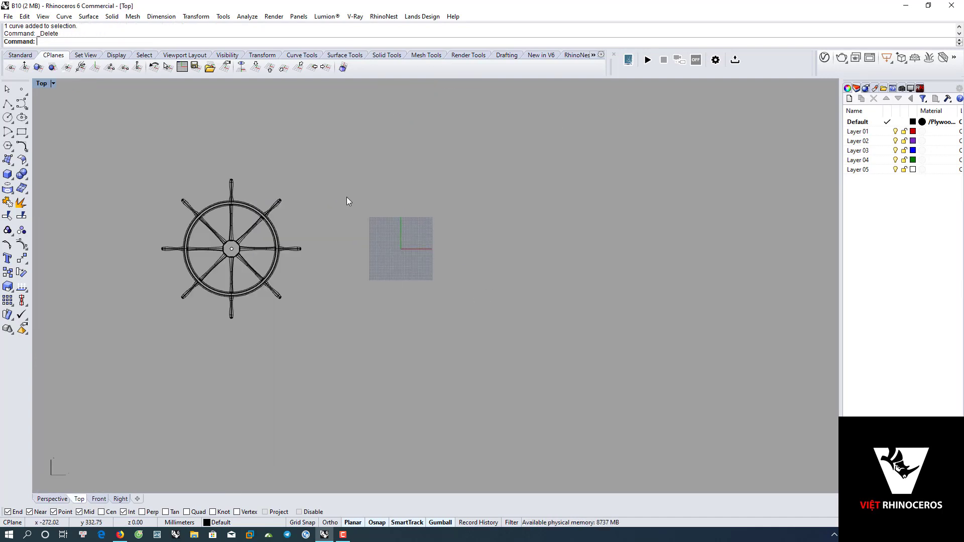
Draw a two-point circle from the grid origin, then delete it.
{"action": "left_click", "coordinate": [8, 118]}
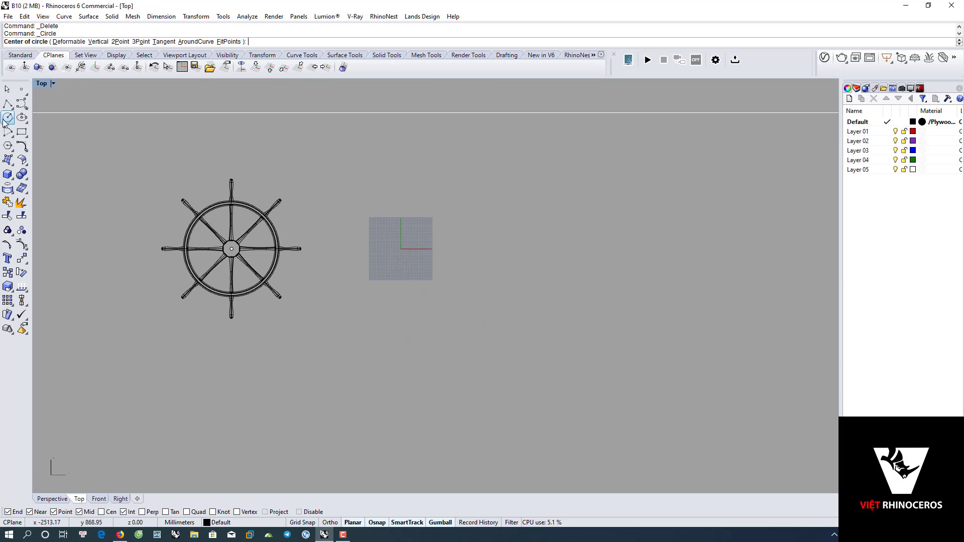
{"action": "left_click", "coordinate": [115, 44]}
{"action": "scroll", "coordinate": [426, 249], "scroll_direction": "up", "scroll_amount": 3}
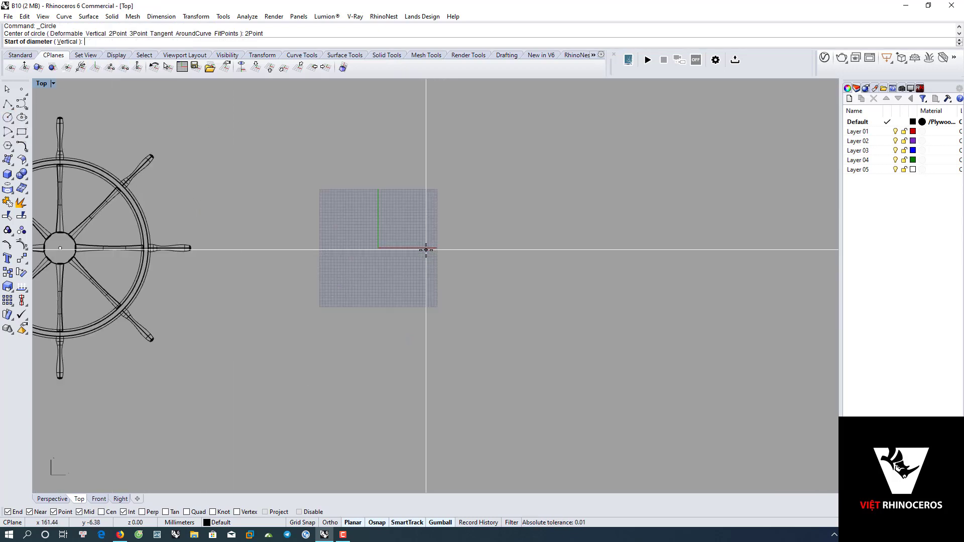
{"action": "left_click", "coordinate": [377, 248]}
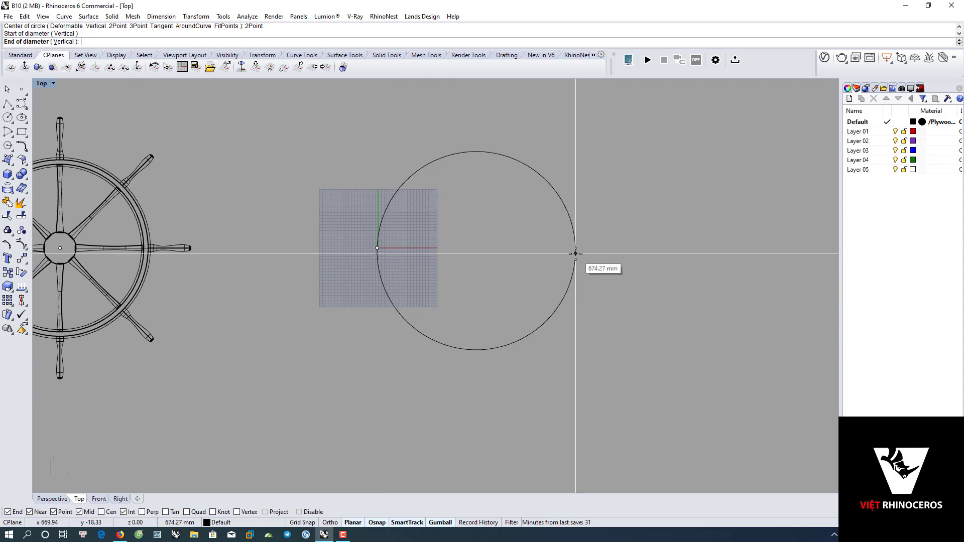
{"action": "left_click", "coordinate": [576, 248]}
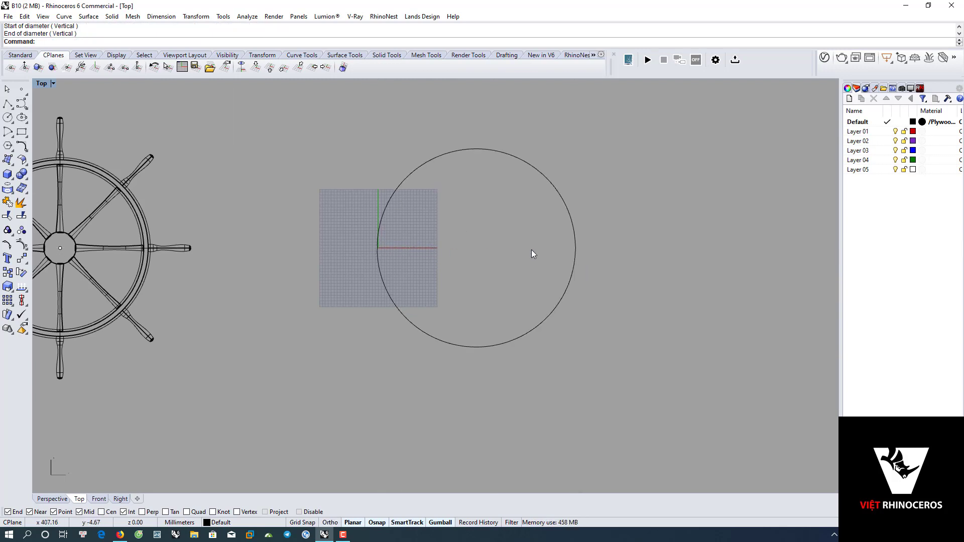
{"action": "left_click_drag", "start_coordinate": [664, 381], "coordinate": [499, 262]}
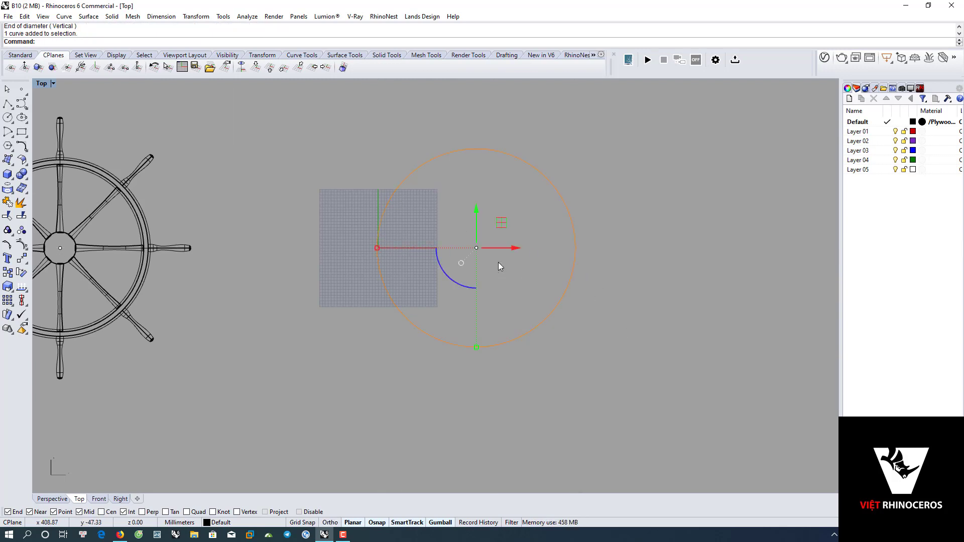
{"action": "key", "text": "Delete"}
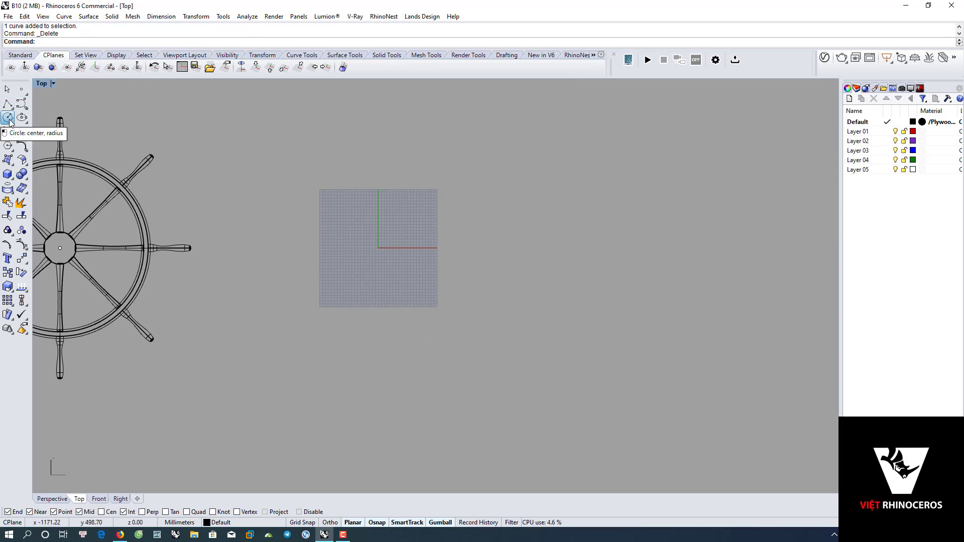
Draw a three-point circle over the origin grid.
{"action": "left_click", "coordinate": [8, 118]}
{"action": "left_click", "coordinate": [136, 41]}
{"action": "left_click", "coordinate": [337, 302]}
{"action": "left_click", "coordinate": [349, 195]}
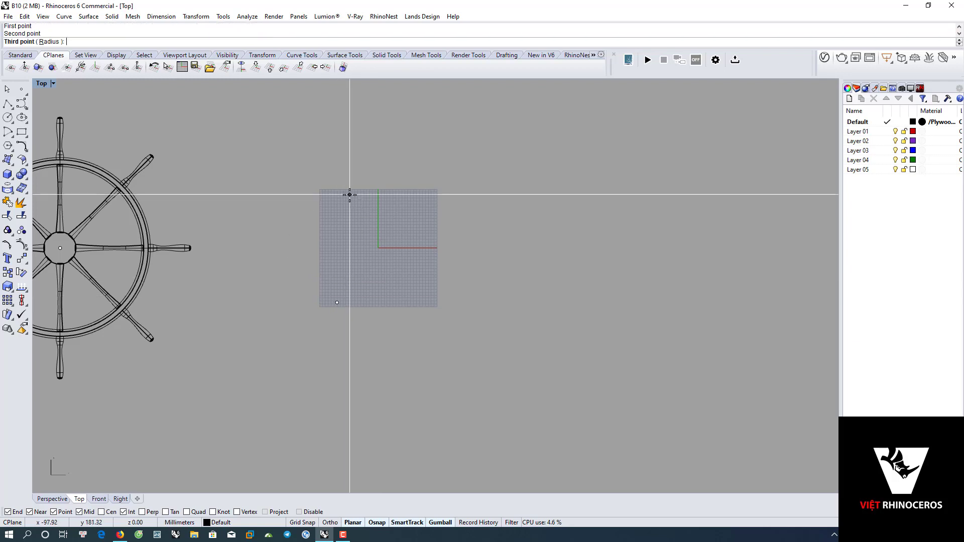
{"action": "left_click", "coordinate": [502, 279]}
Add a centre-radius circle to the right, overlapping the three-point circle.
{"action": "right_click_drag", "start_coordinate": [539, 224], "coordinate": [411, 270]}
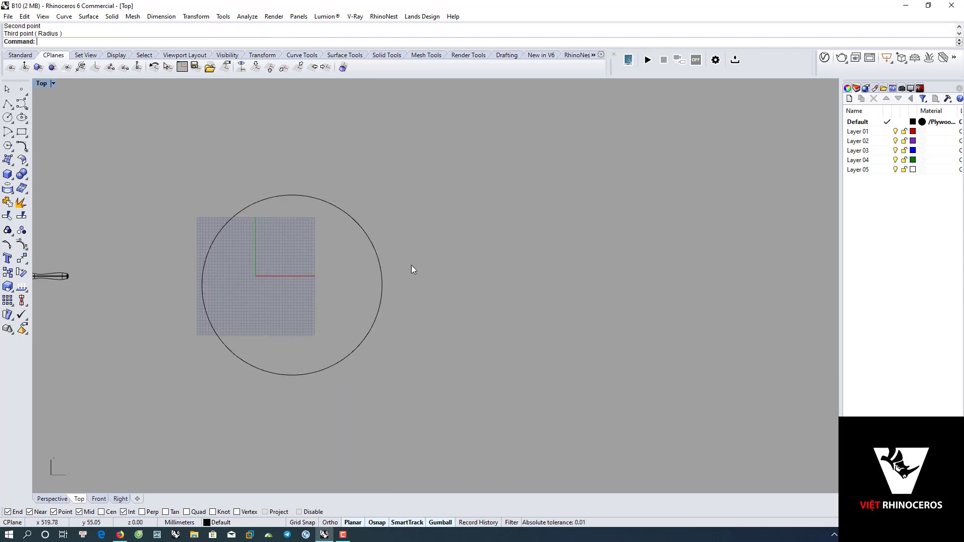
{"action": "key", "text": "Return"}
{"action": "left_click", "coordinate": [422, 316]}
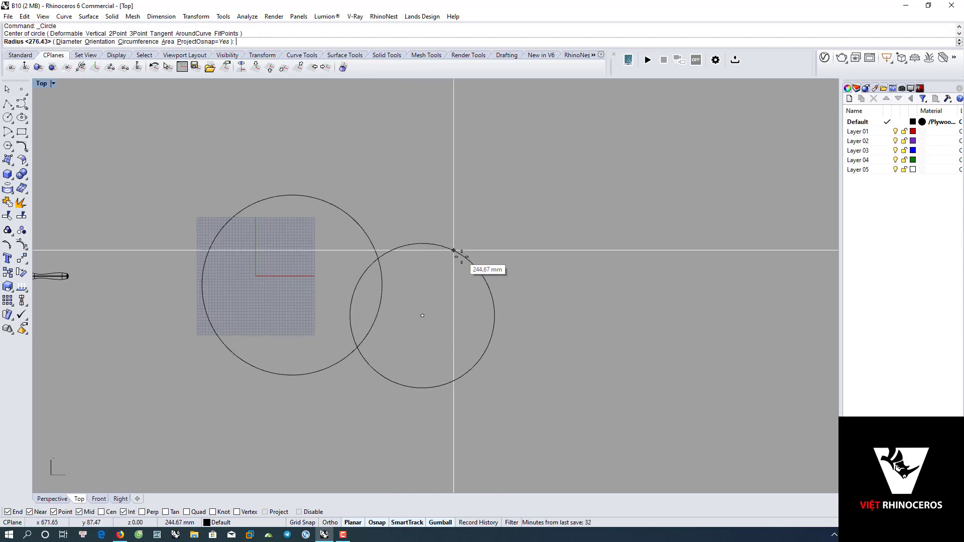
{"action": "left_click", "coordinate": [432, 215]}
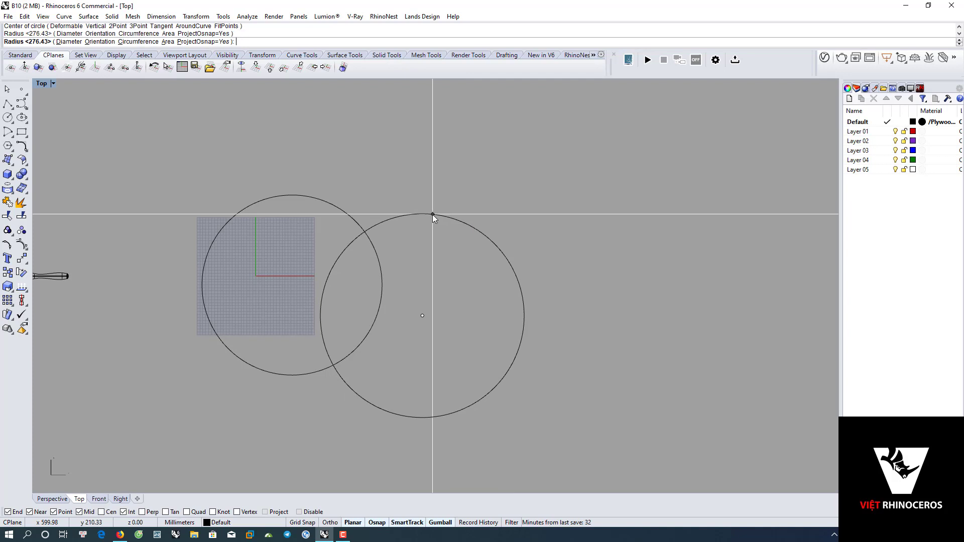
{"action": "left_click", "coordinate": [7, 117]}
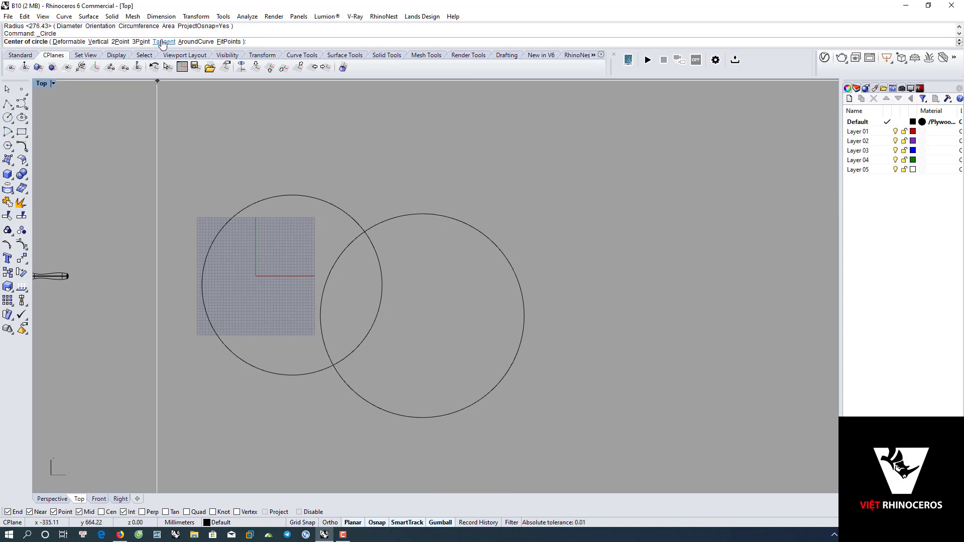
Try a tangent circle off the left circle, then cancel it.
{"action": "left_click", "coordinate": [163, 42]}
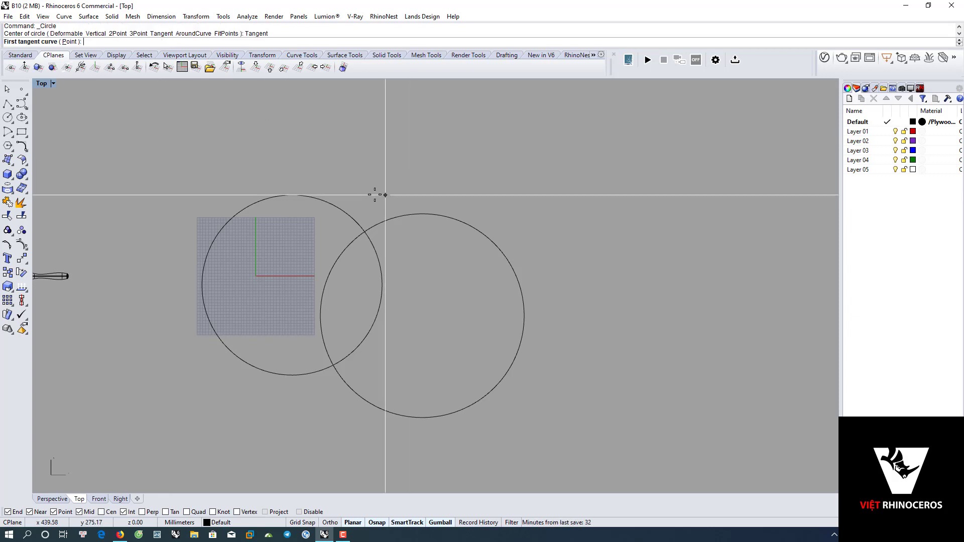
{"action": "left_click", "coordinate": [337, 206]}
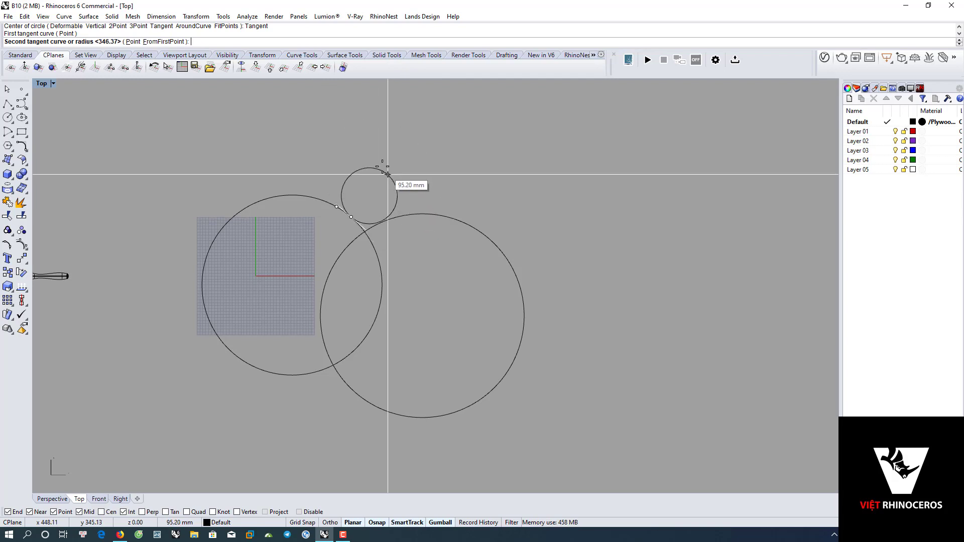
{"action": "left_click", "coordinate": [365, 157]}
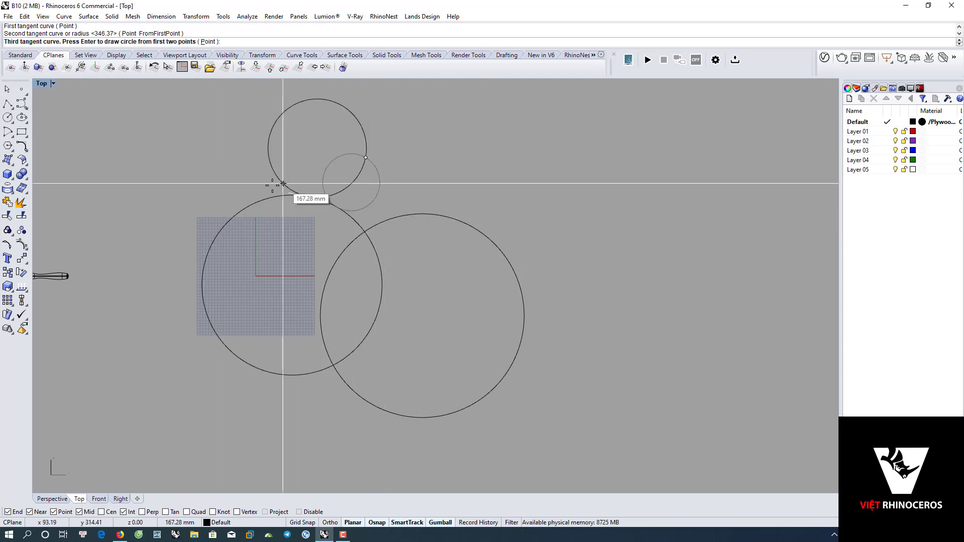
{"action": "scroll", "coordinate": [345, 184], "scroll_direction": "up", "scroll_amount": 2}
{"action": "scroll", "coordinate": [346, 184], "scroll_direction": "up", "scroll_amount": 3}
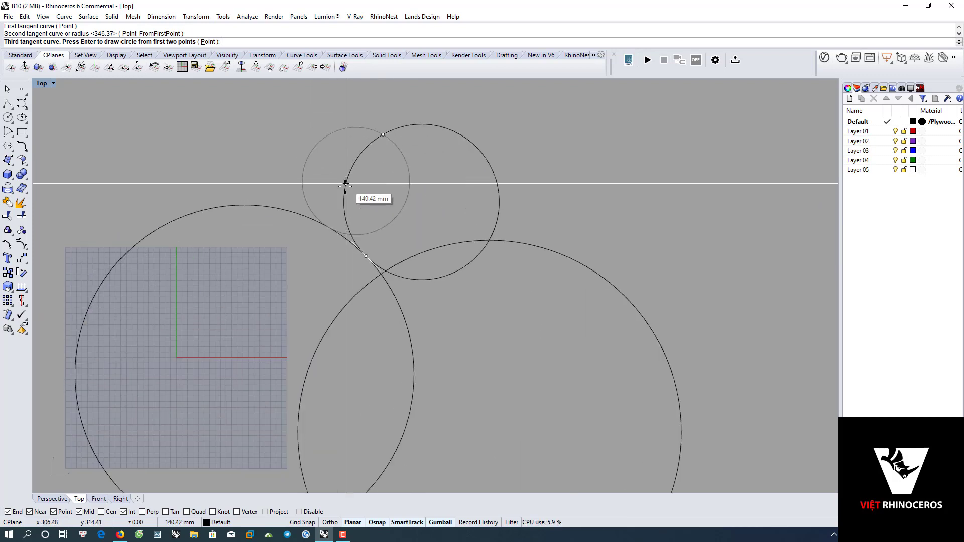
{"action": "scroll", "coordinate": [346, 184], "scroll_direction": "down", "scroll_amount": 2}
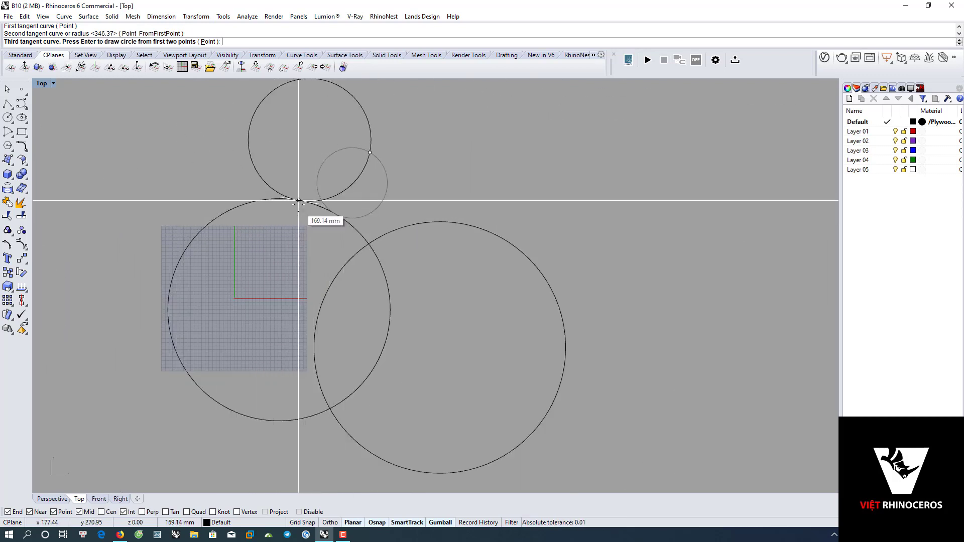
{"action": "key", "text": "Escape"}
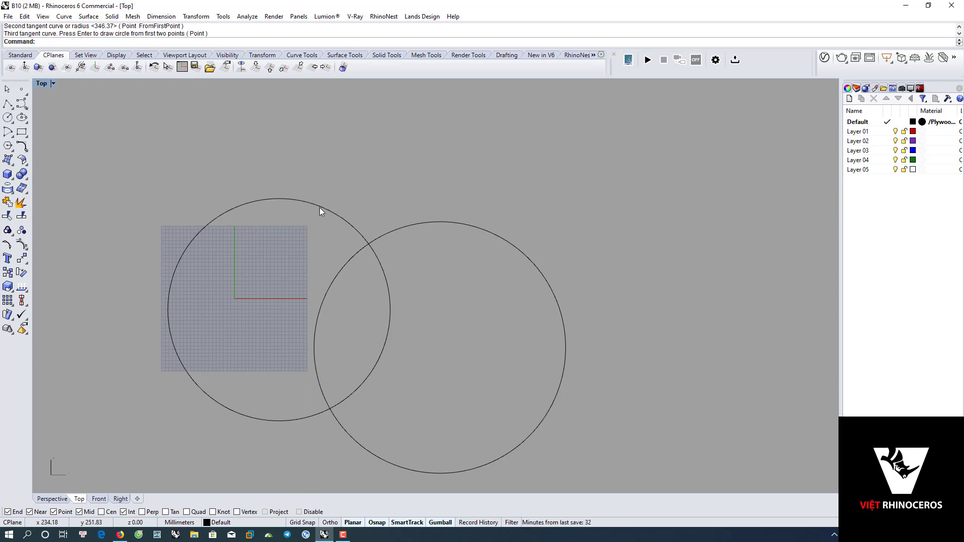
Draw a circle tangent to the left circle, the right circle and the right circle's top.
{"action": "key", "text": "Return"}
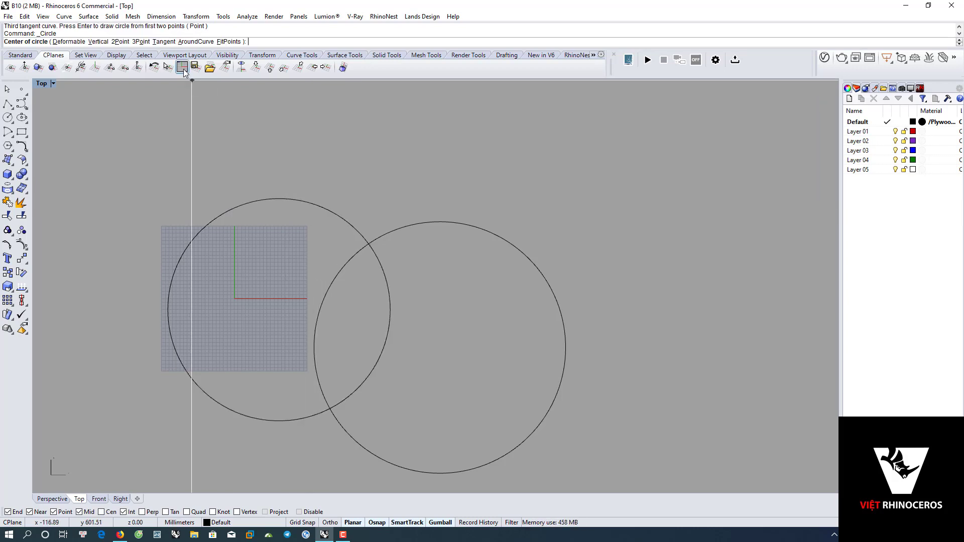
{"action": "left_click", "coordinate": [162, 42]}
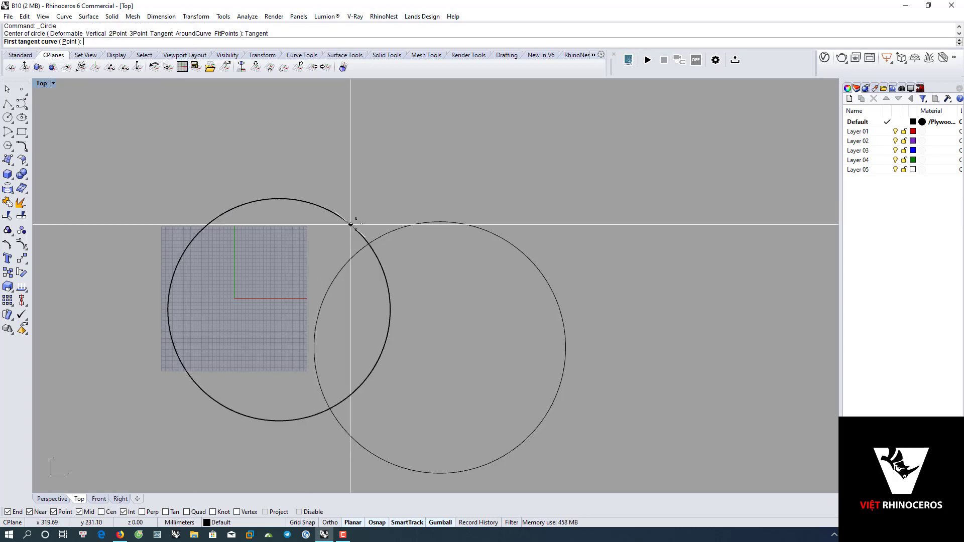
{"action": "left_click", "coordinate": [320, 207]}
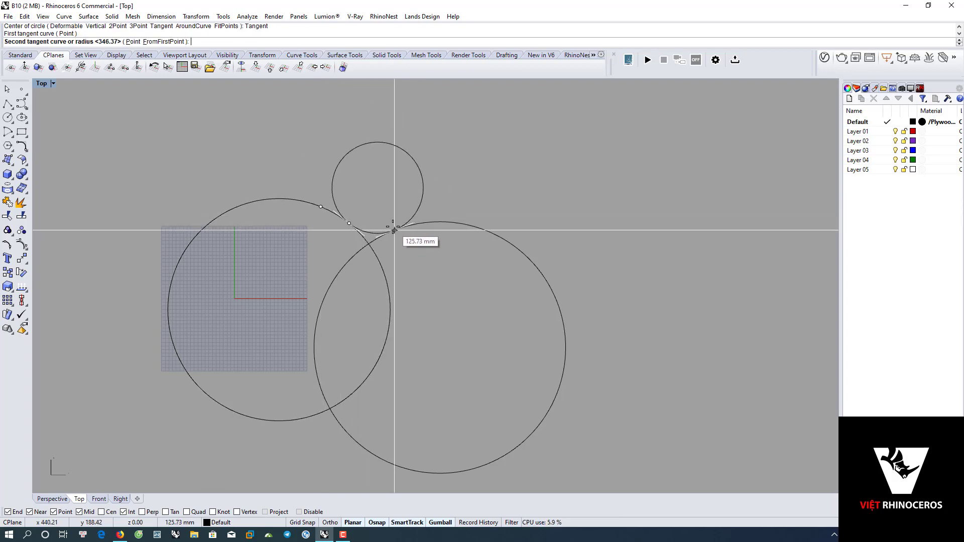
{"action": "left_click", "coordinate": [394, 230]}
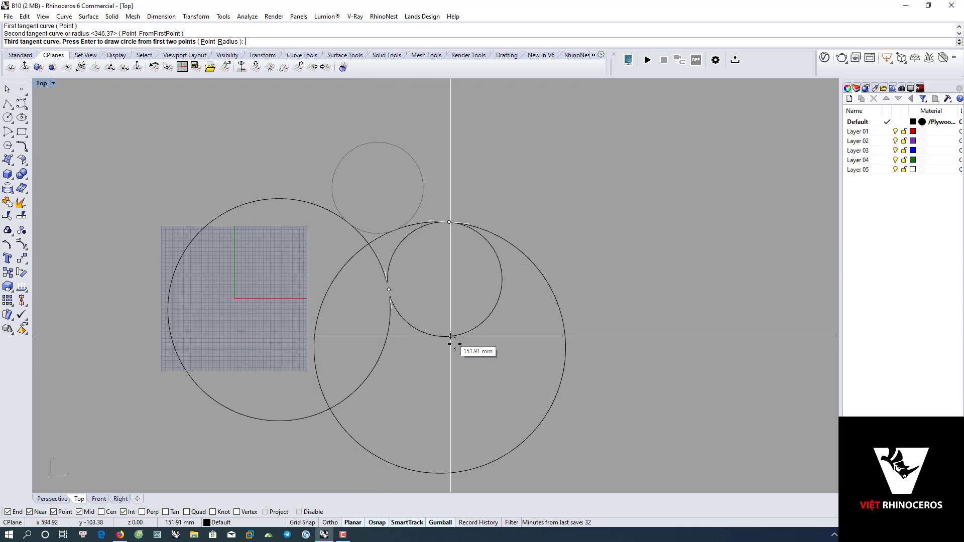
{"action": "left_click", "coordinate": [422, 313]}
{"action": "scroll", "coordinate": [416, 291], "scroll_direction": "down", "scroll_amount": 3}
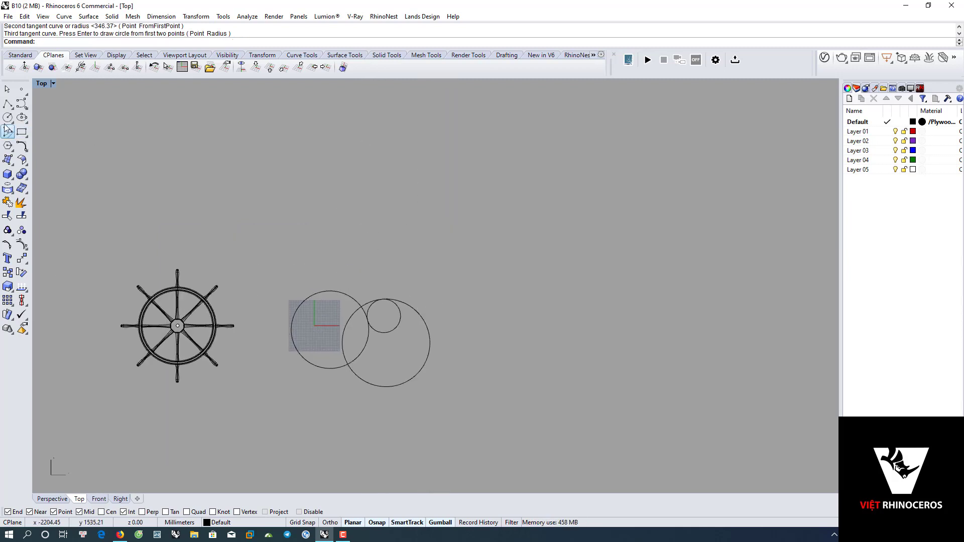
Draw two control-point curves above the circles: a three-point stroke and a four-point stroke.
{"action": "left_click", "coordinate": [22, 103]}
{"action": "left_click", "coordinate": [294, 271]}
{"action": "left_click", "coordinate": [293, 214]}
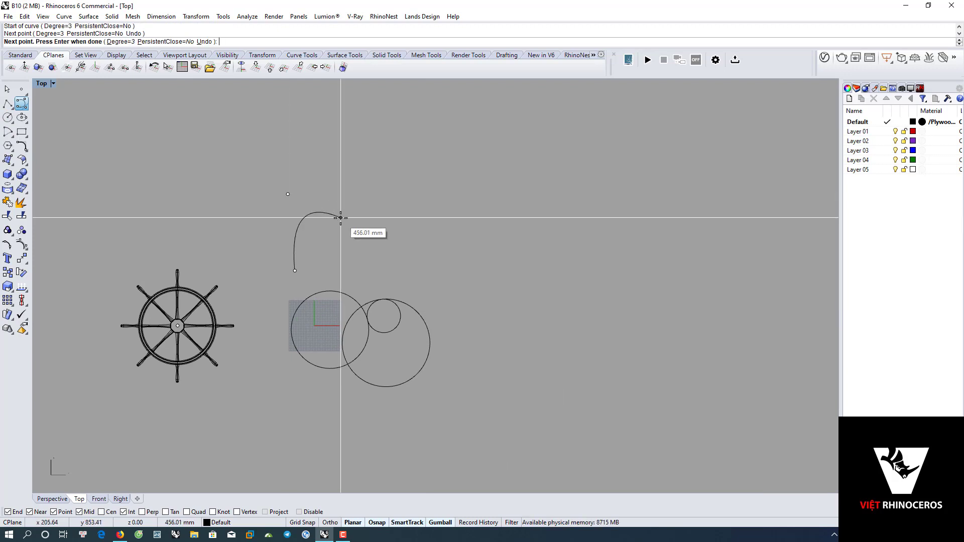
{"action": "left_click", "coordinate": [376, 139]}
{"action": "key", "text": "Return"}
{"action": "key", "text": "Return"}
{"action": "left_click", "coordinate": [340, 273]}
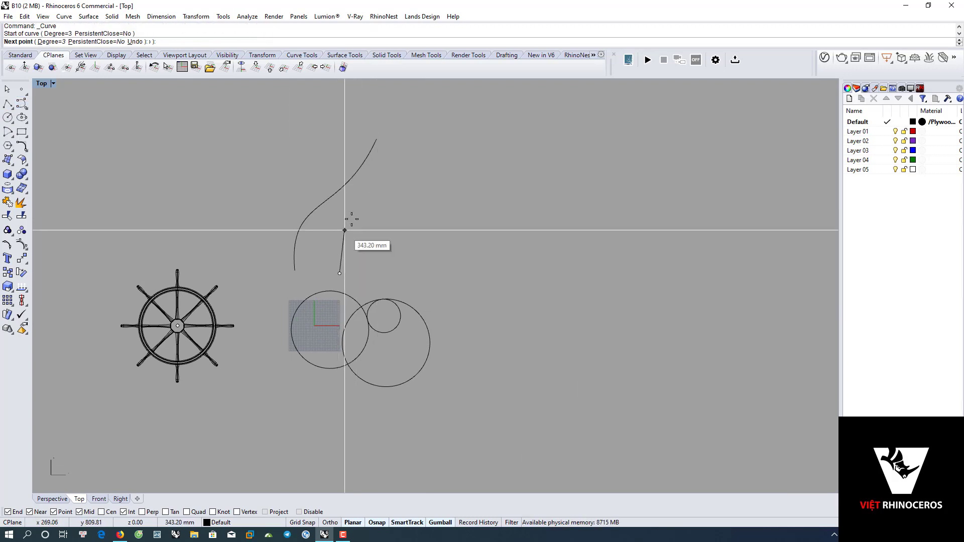
{"action": "left_click", "coordinate": [351, 219]}
{"action": "left_click", "coordinate": [395, 231]}
{"action": "left_click", "coordinate": [407, 223]}
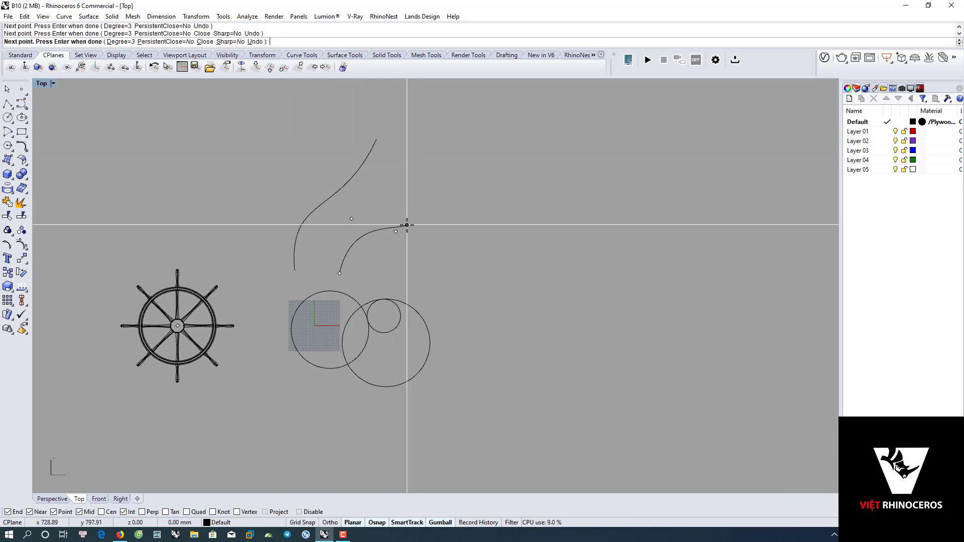
{"action": "key", "text": "Return"}
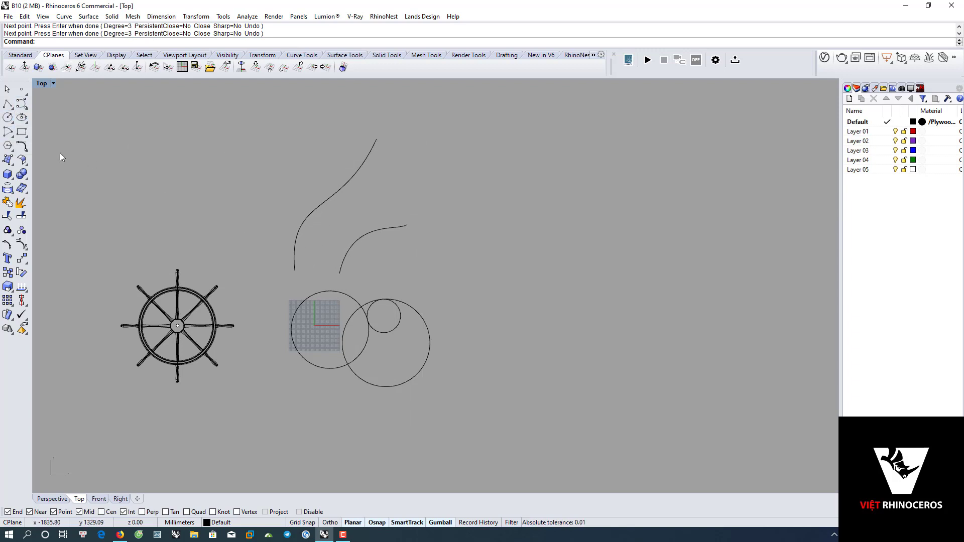
Draw a circle tangent to both the long left curve and the right curve.
{"action": "left_click", "coordinate": [9, 119]}
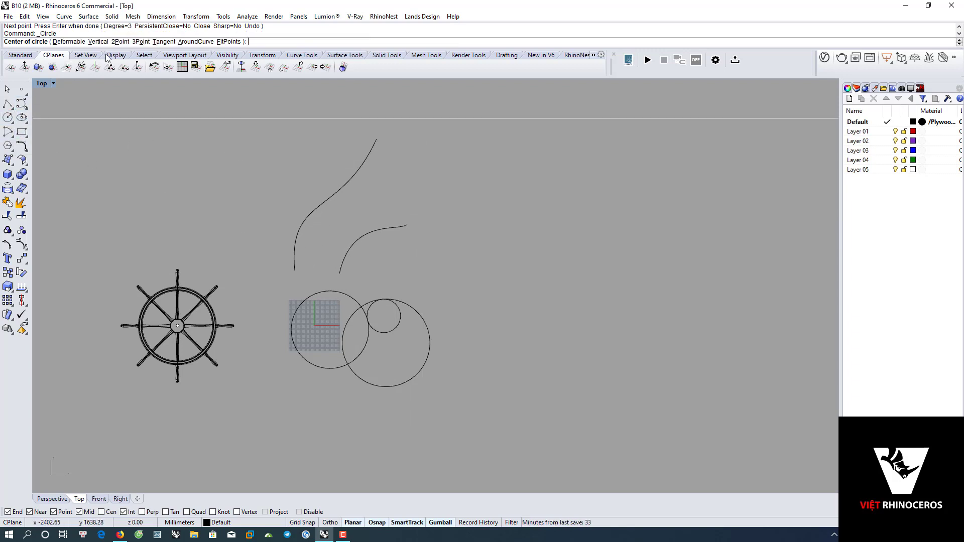
{"action": "left_click", "coordinate": [162, 41]}
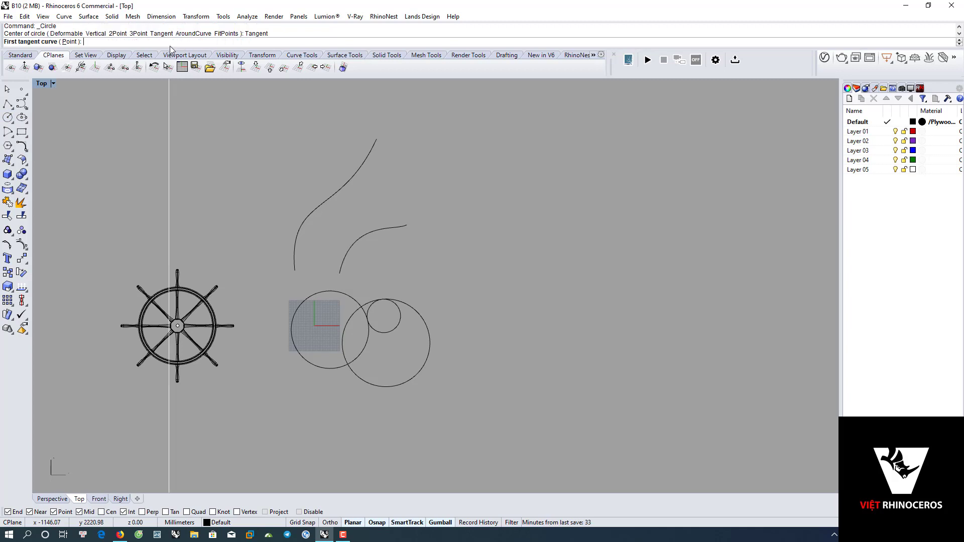
{"action": "left_click", "coordinate": [294, 248]}
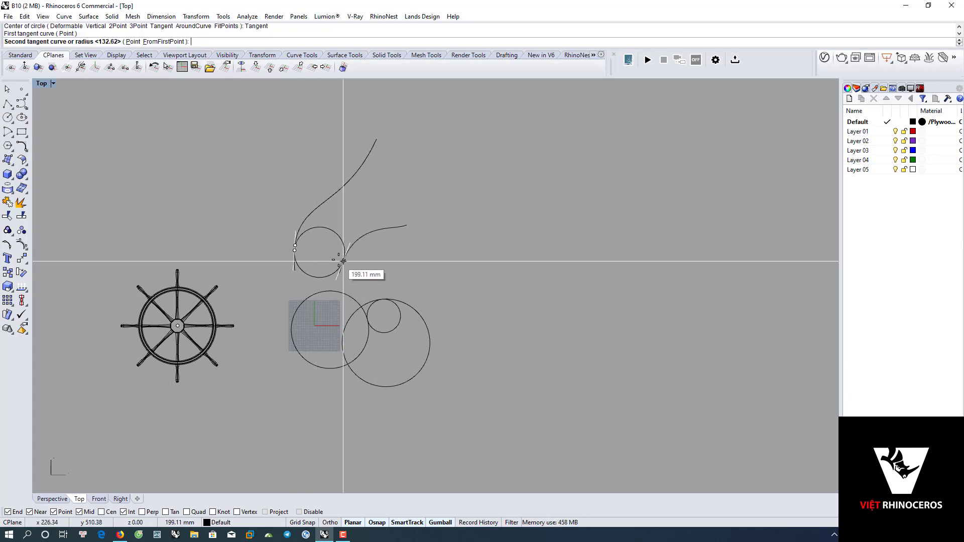
{"action": "left_click", "coordinate": [344, 260]}
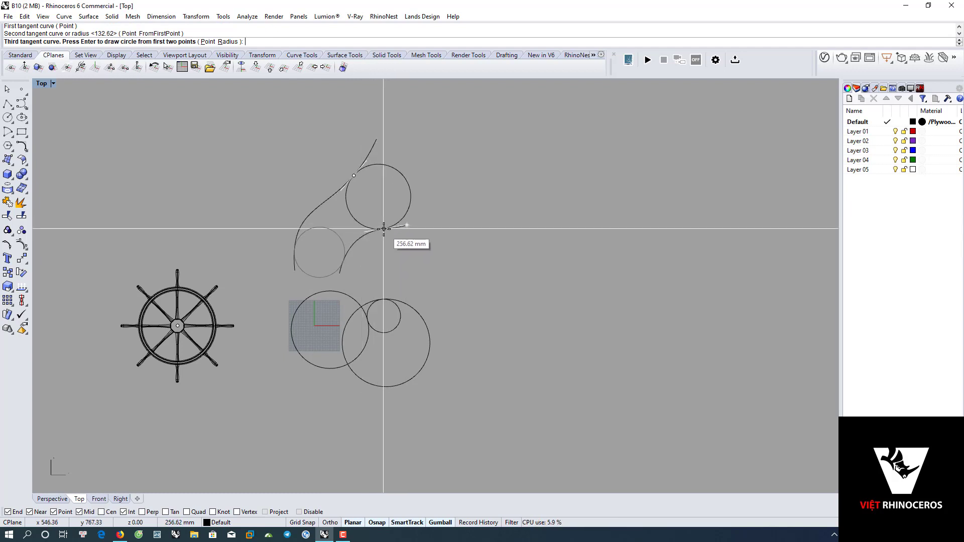
{"action": "scroll", "coordinate": [387, 226], "scroll_direction": "up", "scroll_amount": 5}
{"action": "left_click", "coordinate": [391, 226]}
{"action": "scroll", "coordinate": [284, 268], "scroll_direction": "down", "scroll_amount": 5}
{"action": "key", "text": "ctrl+z"}
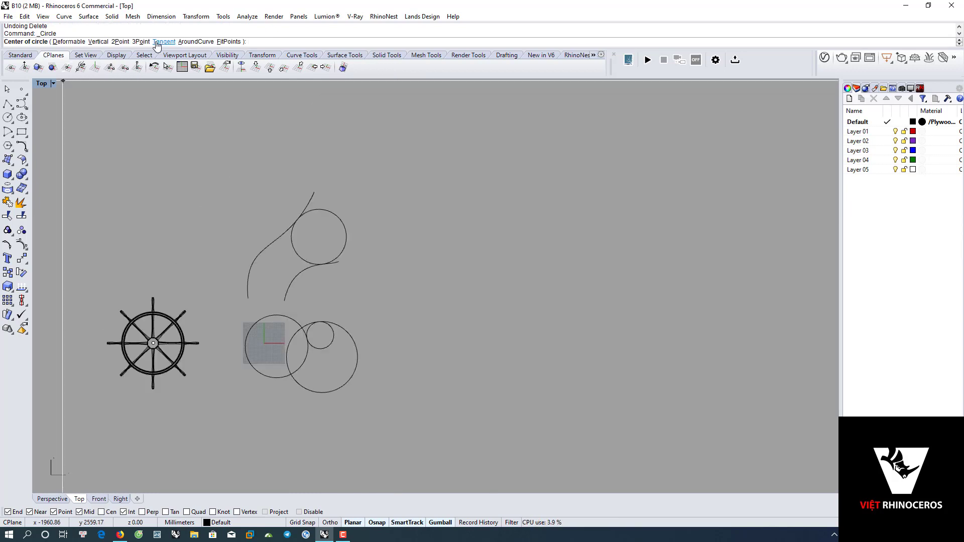
{"action": "key", "text": "Return"}
Start an AroundCurve circle on the long curve, centred near its lower end, and drag its radius.
{"action": "scroll", "coordinate": [243, 271], "scroll_direction": "up", "scroll_amount": 3}
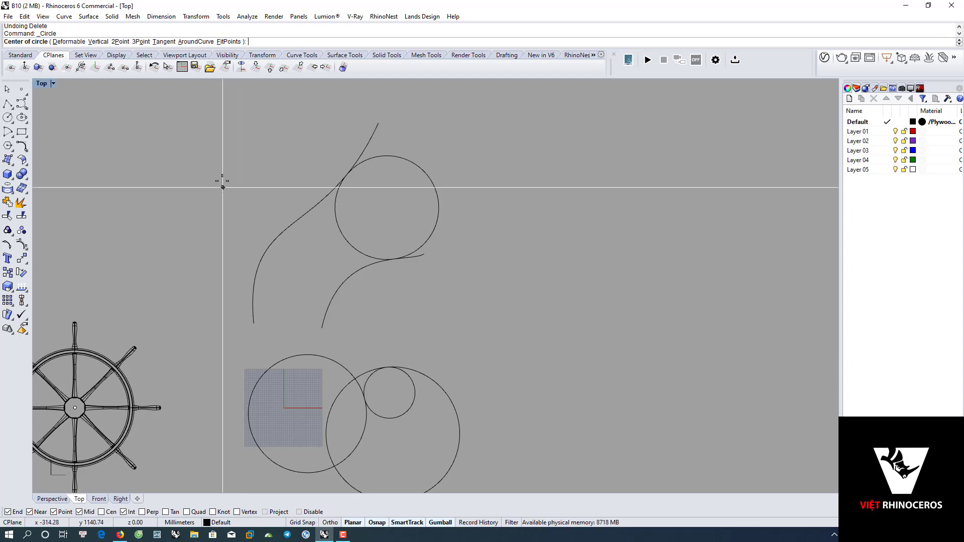
{"action": "left_click", "coordinate": [192, 42]}
{"action": "left_click", "coordinate": [255, 289]}
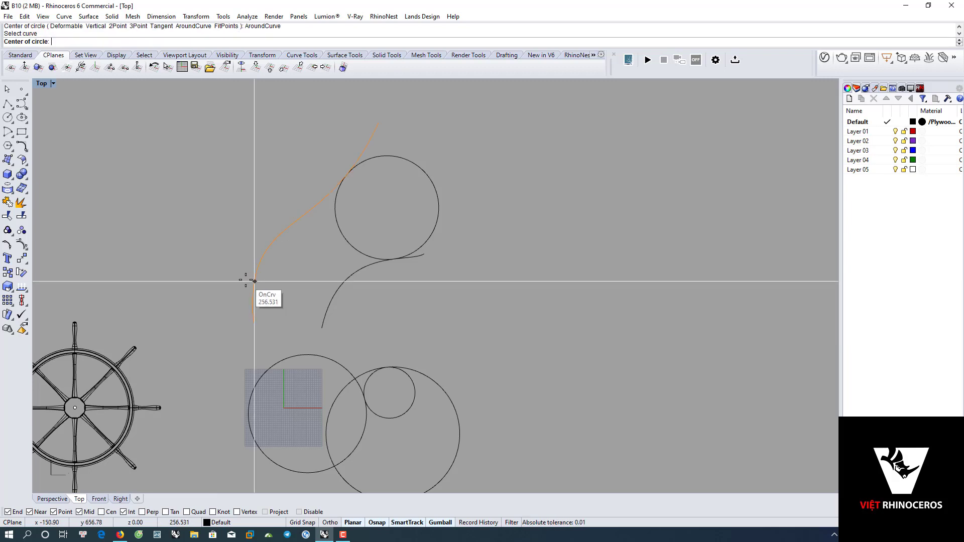
{"action": "scroll", "coordinate": [252, 282], "scroll_direction": "up", "scroll_amount": 3}
{"action": "scroll", "coordinate": [270, 284], "scroll_direction": "up", "scroll_amount": 2}
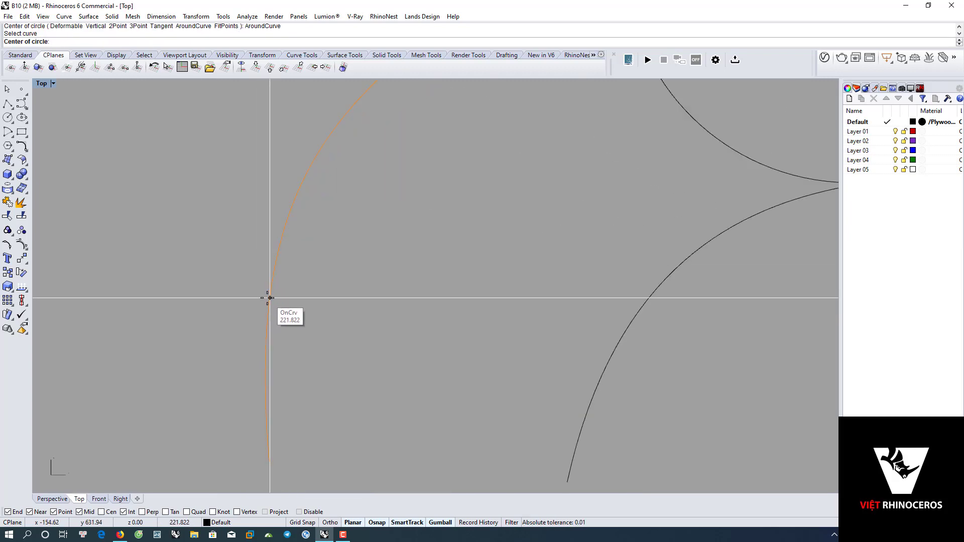
{"action": "left_click", "coordinate": [270, 298]}
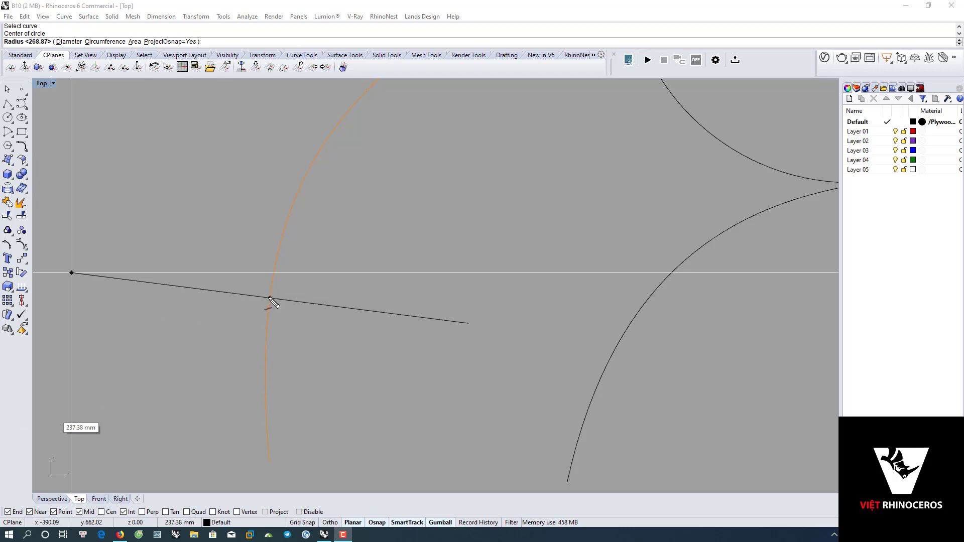
{"action": "left_click_drag", "start_coordinate": [270, 298], "coordinate": [291, 182]}
{"action": "left_click_drag", "start_coordinate": [270, 298], "coordinate": [237, 415]}
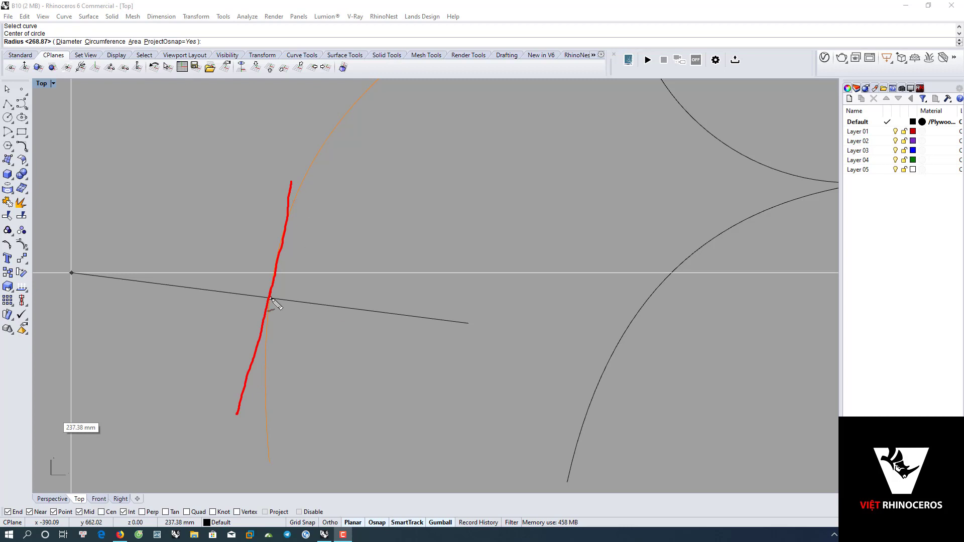
{"action": "key", "text": "Escape"}
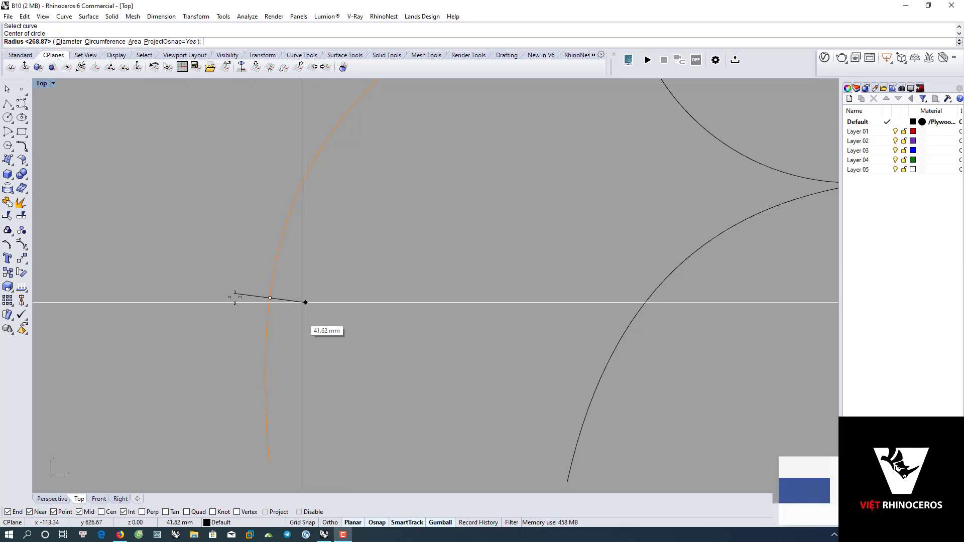
Accept the small circle's radius and orbit a maximized Perspective view to check it.
{"action": "key", "text": "Return"}
{"action": "key", "text": "ctrl+F4"}
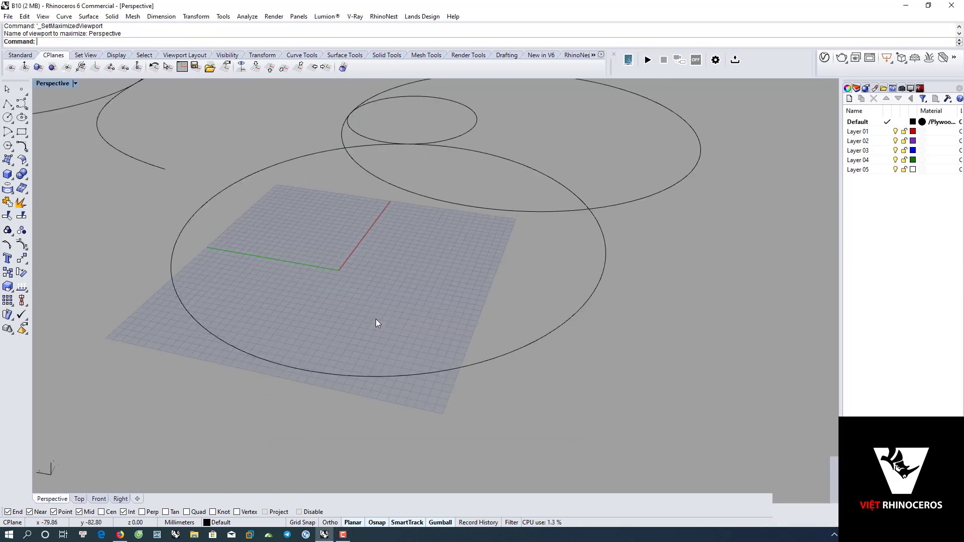
{"action": "scroll", "coordinate": [321, 322], "scroll_direction": "down", "scroll_amount": 3}
{"action": "scroll", "coordinate": [291, 303], "scroll_direction": "up", "scroll_amount": 3}
{"action": "mouse_move", "coordinate": [316, 296]}
{"action": "right_mouse_down"}
{"action": "mouse_move", "coordinate": [272, 254]}
{"action": "mouse_move", "coordinate": [399, 357]}
{"action": "right_mouse_up"}
{"action": "scroll", "coordinate": [399, 357], "scroll_direction": "up", "scroll_amount": 3}
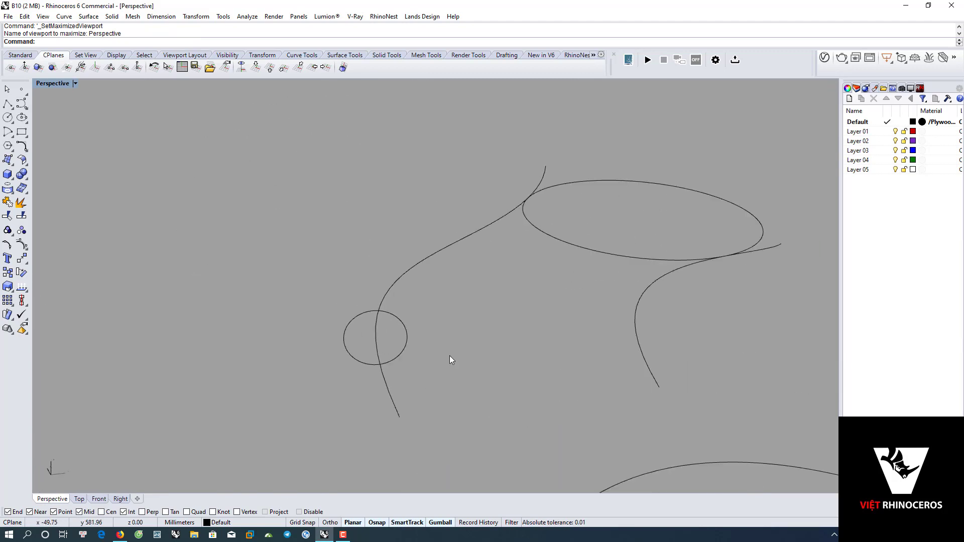
Select and deselect the long curve to inspect it, then cancel a new circle.
{"action": "left_click", "coordinate": [397, 401]}
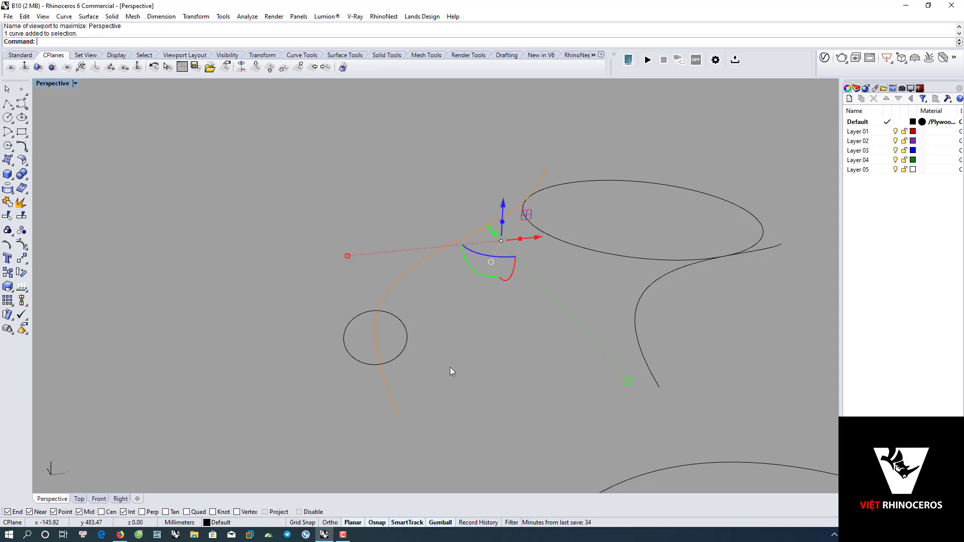
{"action": "left_click", "coordinate": [453, 382]}
{"action": "scroll", "coordinate": [448, 384], "scroll_direction": "down", "scroll_amount": 3}
{"action": "scroll", "coordinate": [447, 384], "scroll_direction": "down", "scroll_amount": 2}
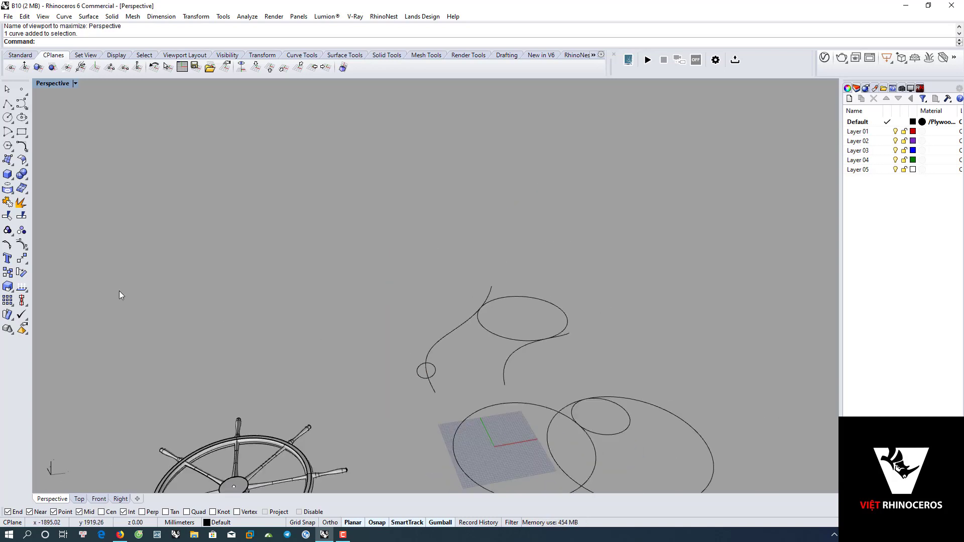
{"action": "left_click", "coordinate": [8, 146]}
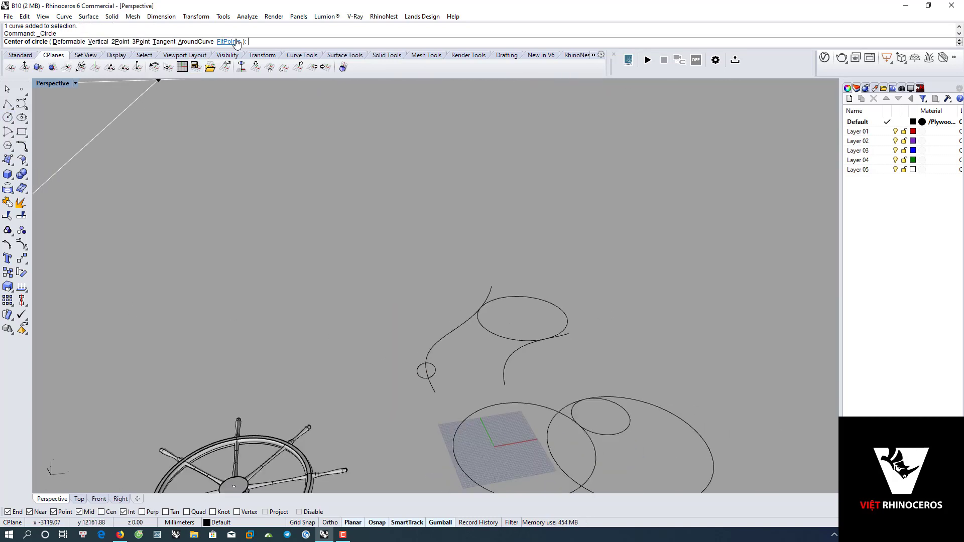
{"action": "key", "text": "Escape"}
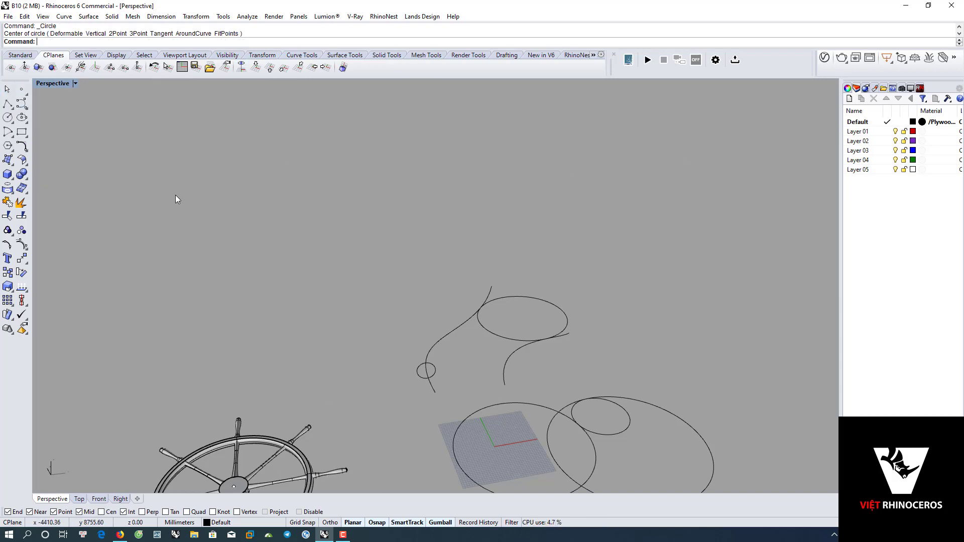
Place six scattered points in the maximized Top view.
{"action": "key", "text": "ctrl+F1"}
{"action": "scroll", "coordinate": [401, 237], "scroll_direction": "down", "scroll_amount": 3}
{"action": "scroll", "coordinate": [446, 227], "scroll_direction": "down", "scroll_amount": 3}
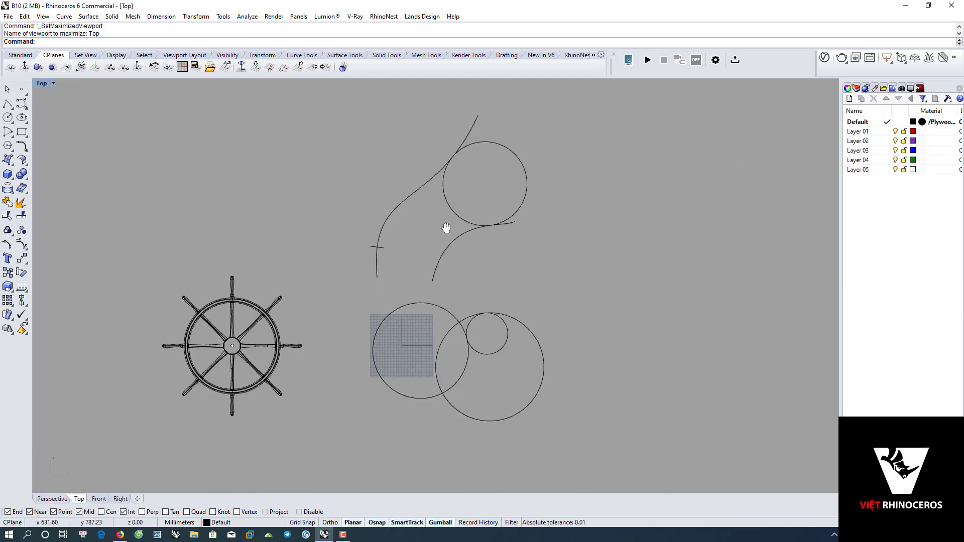
{"action": "scroll", "coordinate": [446, 227], "scroll_direction": "up", "scroll_amount": 2}
{"action": "scroll", "coordinate": [494, 263], "scroll_direction": "up", "scroll_amount": 3}
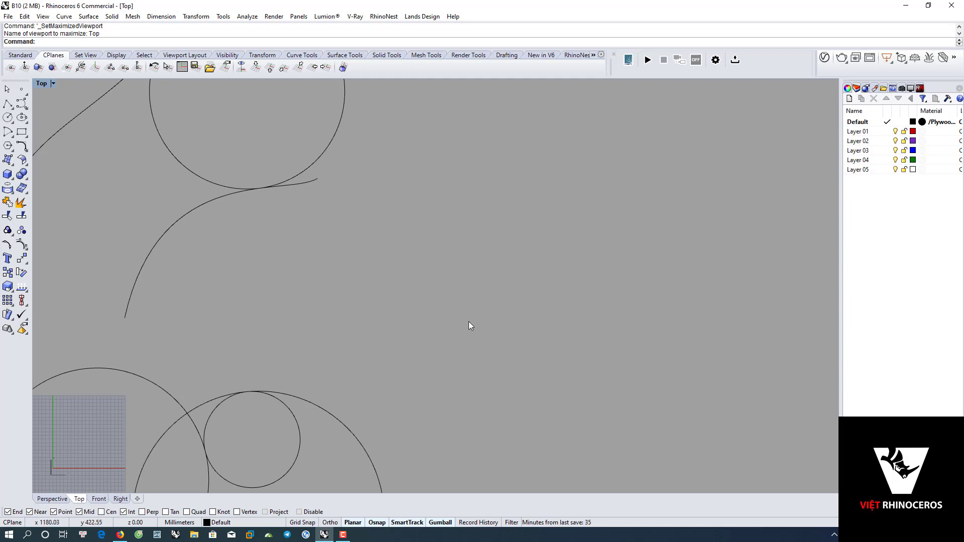
{"action": "left_click", "coordinate": [28, 97]}
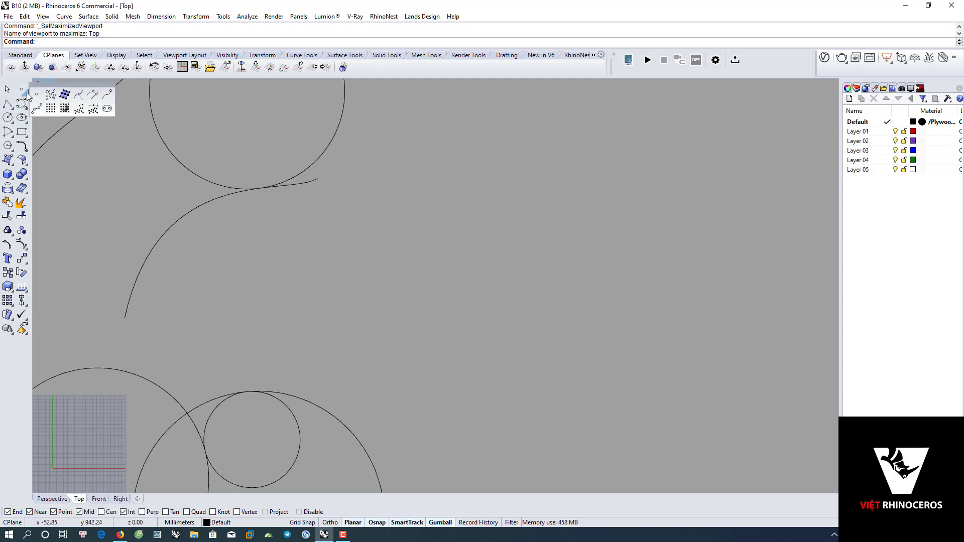
{"action": "left_click", "coordinate": [53, 103]}
{"action": "left_click", "coordinate": [385, 260]}
{"action": "left_click", "coordinate": [425, 161]}
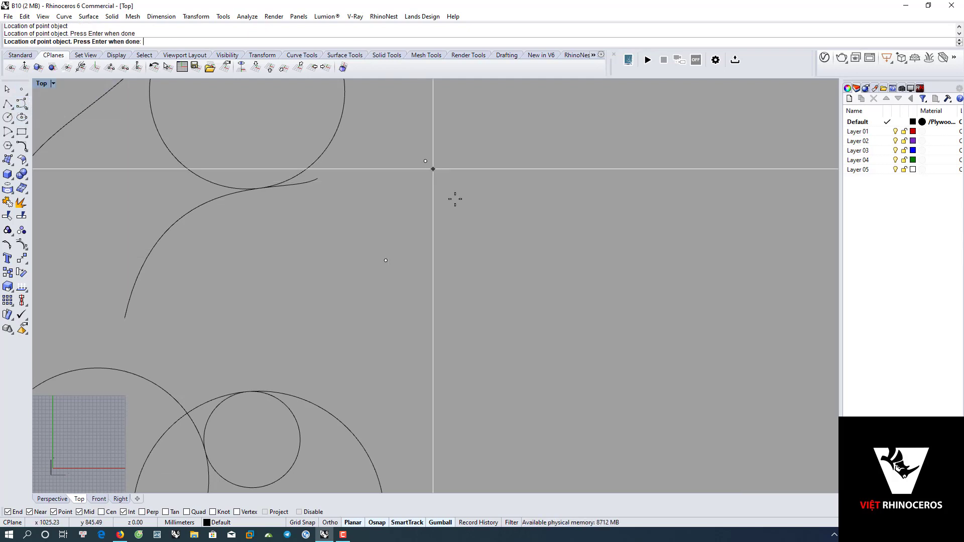
{"action": "left_click", "coordinate": [502, 239]}
{"action": "left_click", "coordinate": [470, 306]}
{"action": "left_click", "coordinate": [434, 305]}
{"action": "left_click", "coordinate": [438, 208]}
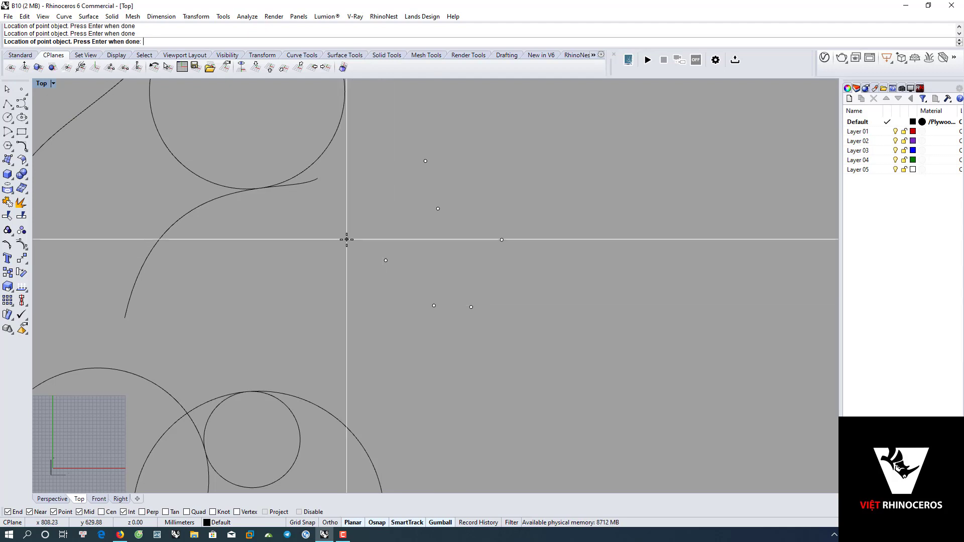
{"action": "key", "text": "Return"}
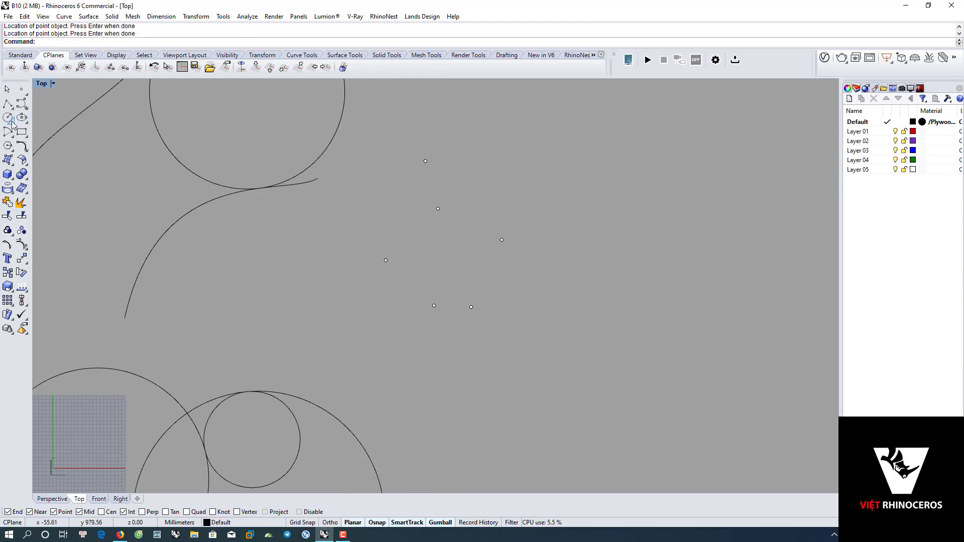
Fit a circle through the six points, then delete the points.
{"action": "left_click", "coordinate": [8, 117]}
{"action": "left_click", "coordinate": [227, 42]}
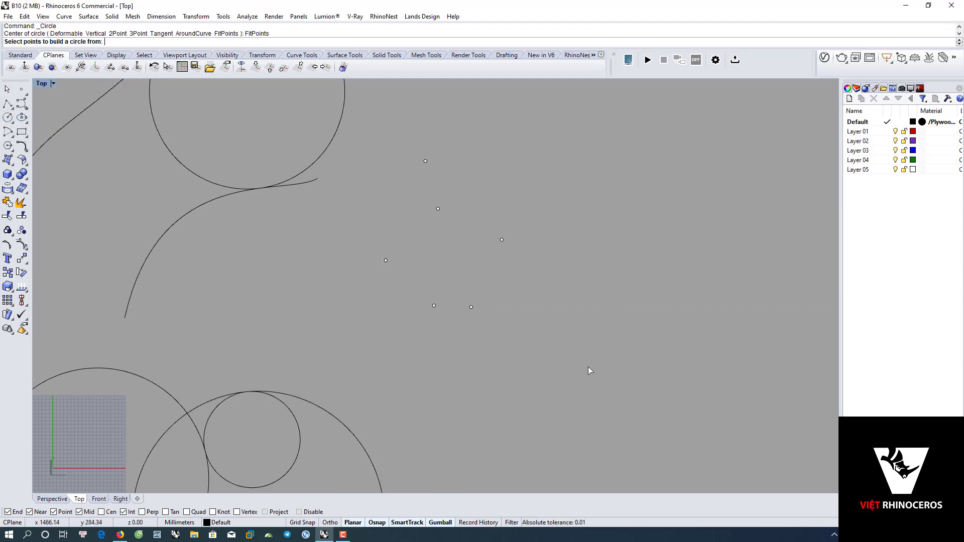
{"action": "left_click_drag", "start_coordinate": [371, 159], "coordinate": [370, 159]}
{"action": "key", "text": "Return"}
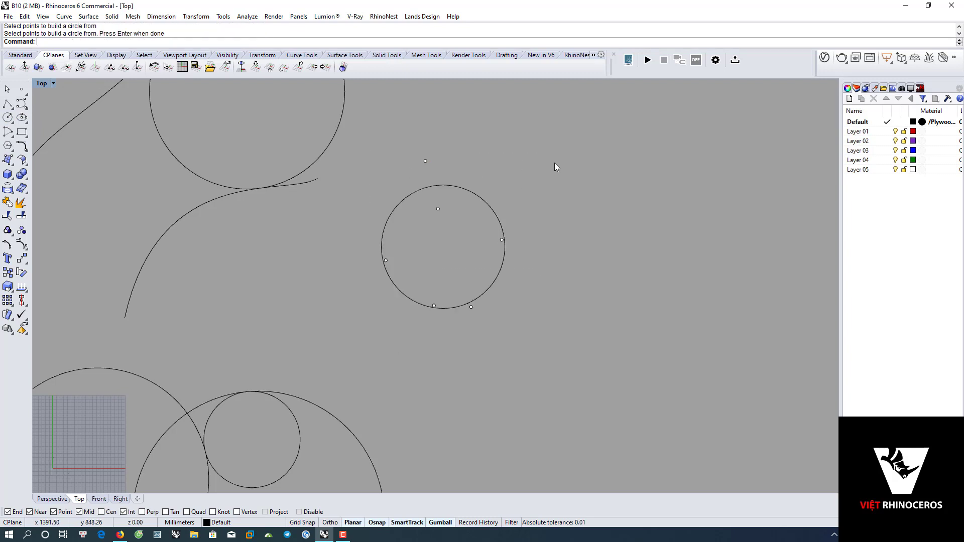
{"action": "scroll", "coordinate": [554, 163], "scroll_direction": "down", "scroll_amount": 3}
{"action": "mouse_move", "coordinate": [554, 162]}
{"action": "right_mouse_down"}
{"action": "mouse_move", "coordinate": [470, 236]}
{"action": "mouse_move", "coordinate": [594, 260]}
{"action": "right_mouse_up"}
{"action": "key", "text": "Delete"}
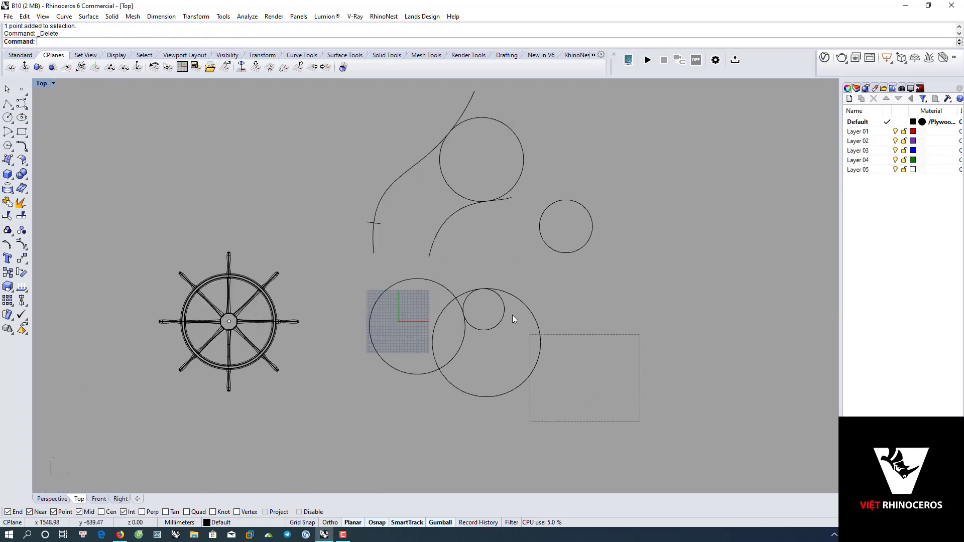
{"action": "left_click_drag", "start_coordinate": [346, 145], "coordinate": [346, 144]}
{"action": "key", "text": "Delete"}
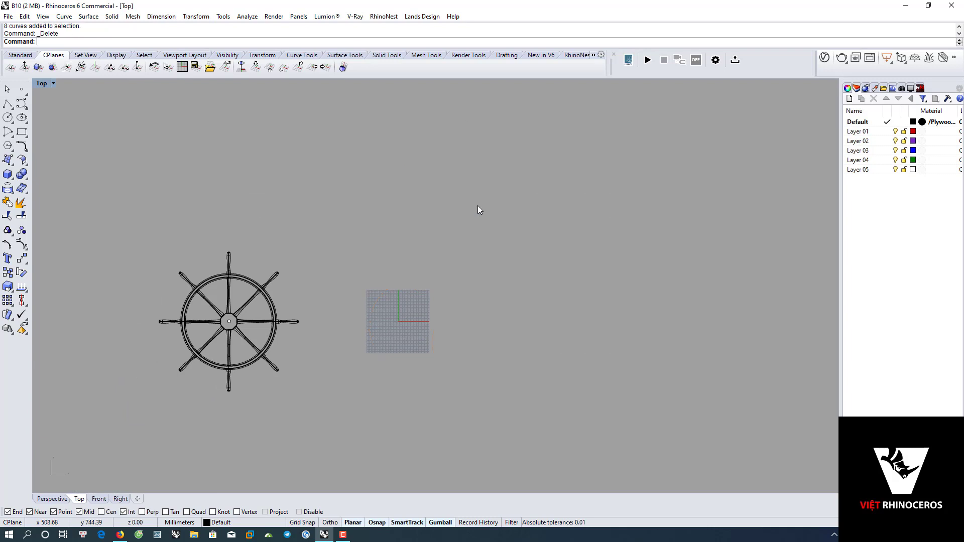
{"action": "right_click_drag", "start_coordinate": [436, 279], "coordinate": [571, 257]}
{"action": "scroll", "coordinate": [357, 304], "scroll_direction": "up", "scroll_amount": 3}
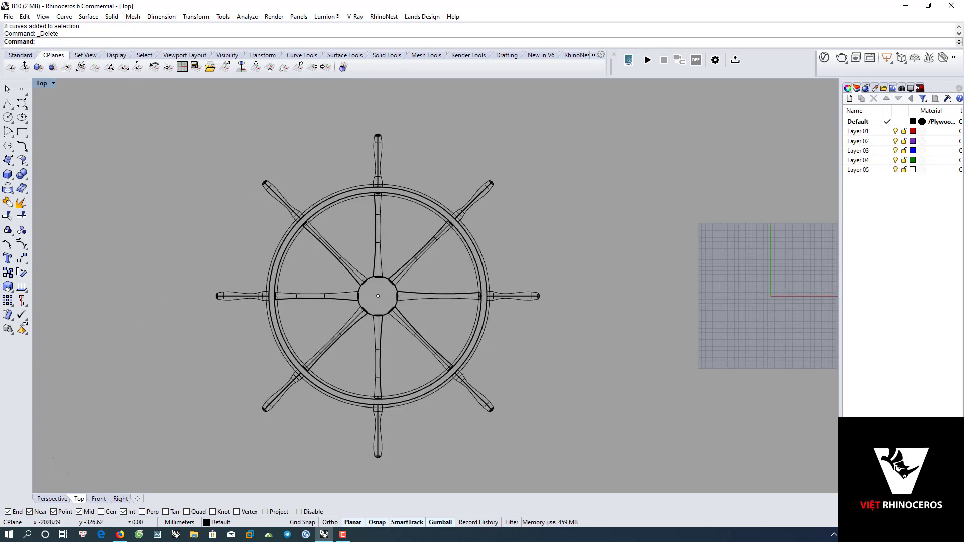
{"action": "right_click_drag", "start_coordinate": [537, 401], "coordinate": [448, 396]}
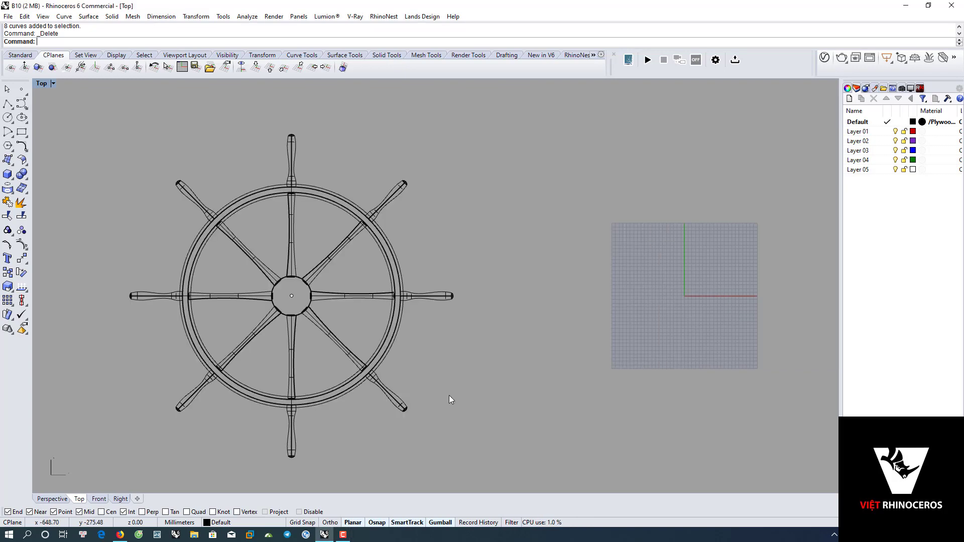
{"action": "key", "text": "ctrl+F4"}
{"action": "scroll", "coordinate": [381, 389], "scroll_direction": "up", "scroll_amount": 2}
{"action": "scroll", "coordinate": [451, 359], "scroll_direction": "up", "scroll_amount": 5}
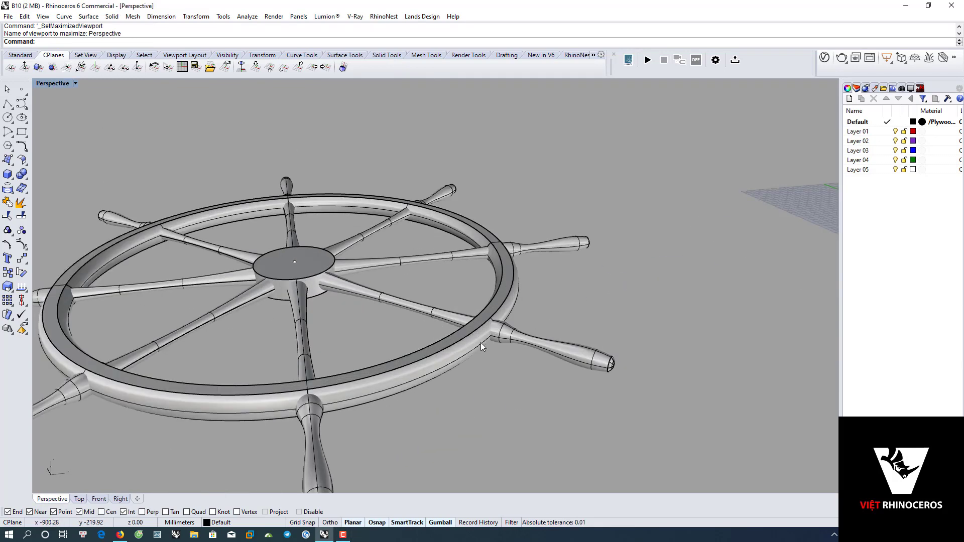
{"action": "scroll", "coordinate": [452, 347], "scroll_direction": "up", "scroll_amount": 1}
{"action": "scroll", "coordinate": [401, 342], "scroll_direction": "up", "scroll_amount": 3}
{"action": "mouse_move", "coordinate": [416, 336]}
{"action": "right_mouse_down"}
{"action": "mouse_move", "coordinate": [408, 289]}
{"action": "mouse_move", "coordinate": [417, 248]}
{"action": "mouse_move", "coordinate": [405, 341]}
{"action": "mouse_move", "coordinate": [437, 407]}
{"action": "mouse_move", "coordinate": [402, 331]}
{"action": "mouse_move", "coordinate": [393, 230]}
{"action": "mouse_move", "coordinate": [403, 310]}
{"action": "mouse_move", "coordinate": [414, 327]}
{"action": "mouse_move", "coordinate": [427, 314]}
{"action": "right_mouse_up"}
{"action": "scroll", "coordinate": [436, 394], "scroll_direction": "up", "scroll_amount": 3}
{"action": "scroll", "coordinate": [461, 380], "scroll_direction": "down", "scroll_amount": 3}
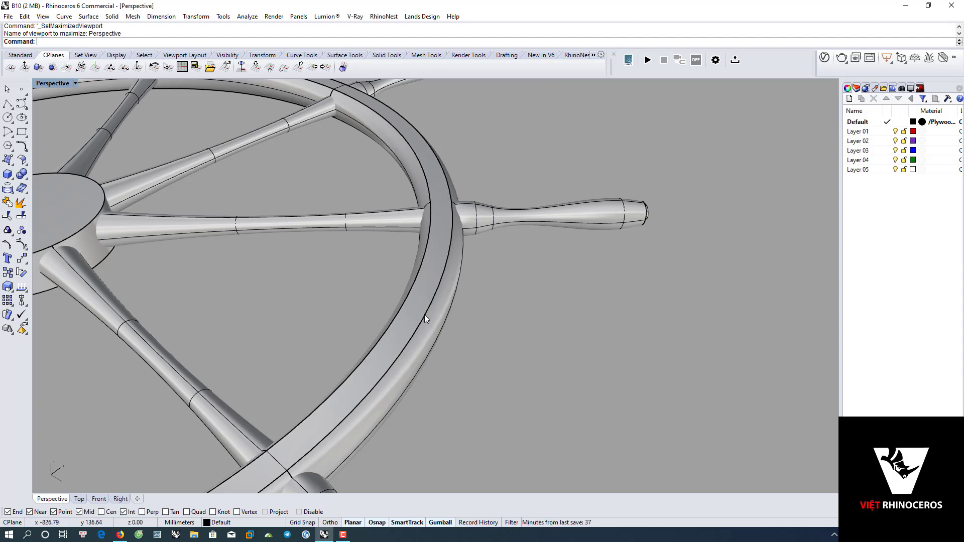
{"action": "mouse_move", "coordinate": [423, 314]}
{"action": "right_mouse_down"}
{"action": "mouse_move", "coordinate": [510, 301]}
{"action": "mouse_move", "coordinate": [523, 279]}
{"action": "mouse_move", "coordinate": [462, 287]}
{"action": "mouse_move", "coordinate": [412, 360]}
{"action": "right_mouse_up"}
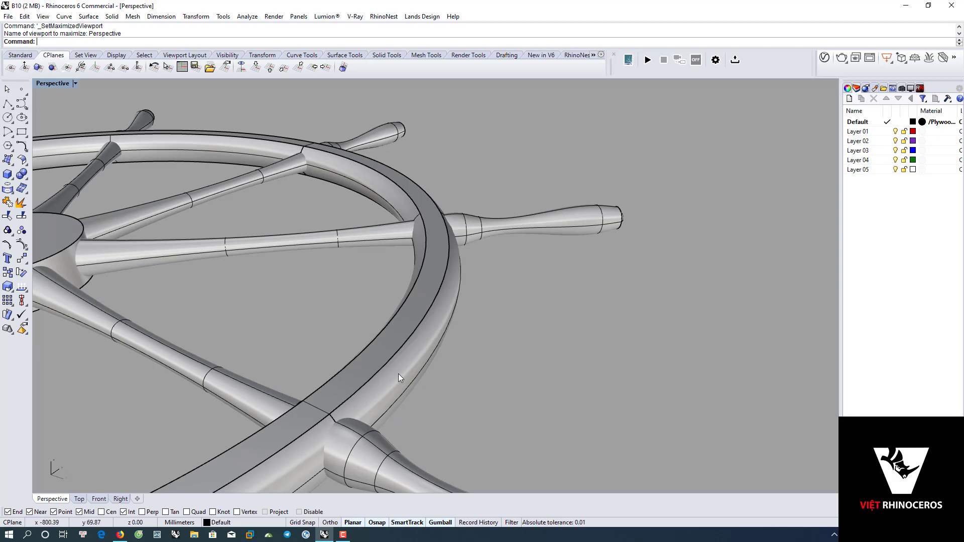
{"action": "mouse_move", "coordinate": [399, 374]}
{"action": "right_mouse_down"}
{"action": "mouse_move", "coordinate": [519, 356]}
{"action": "mouse_move", "coordinate": [432, 336]}
{"action": "mouse_move", "coordinate": [462, 323]}
{"action": "right_mouse_up"}
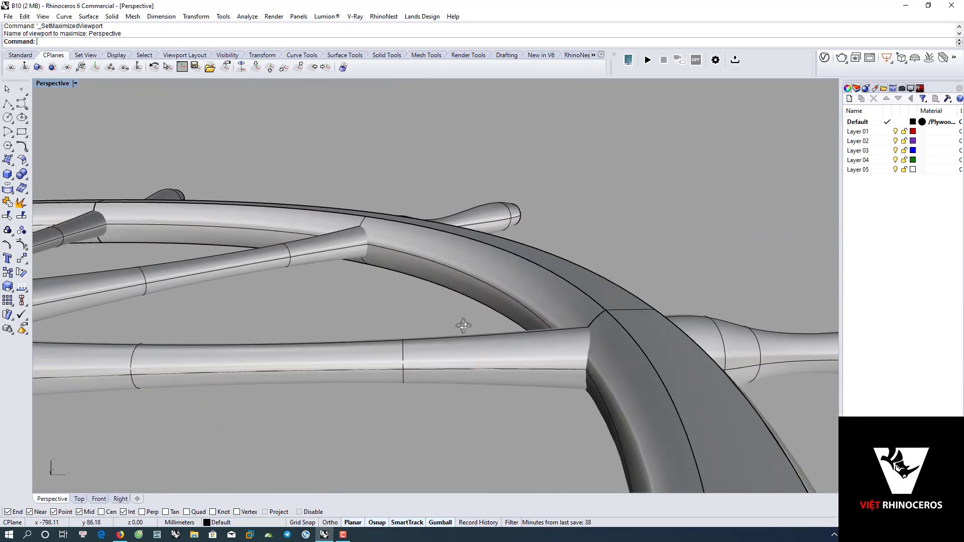
{"action": "scroll", "coordinate": [467, 305], "scroll_direction": "down", "scroll_amount": 3}
{"action": "scroll", "coordinate": [483, 301], "scroll_direction": "down", "scroll_amount": 3}
{"action": "scroll", "coordinate": [468, 314], "scroll_direction": "up", "scroll_amount": 2}
{"action": "scroll", "coordinate": [444, 342], "scroll_direction": "up", "scroll_amount": 3}
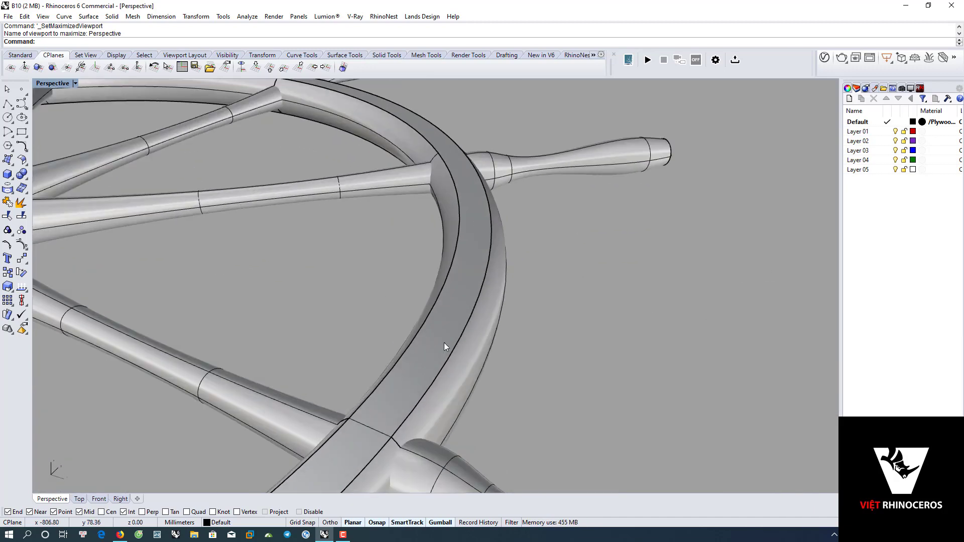
{"action": "scroll", "coordinate": [417, 339], "scroll_direction": "down", "scroll_amount": 5}
{"action": "scroll", "coordinate": [421, 403], "scroll_direction": "down", "scroll_amount": 3}
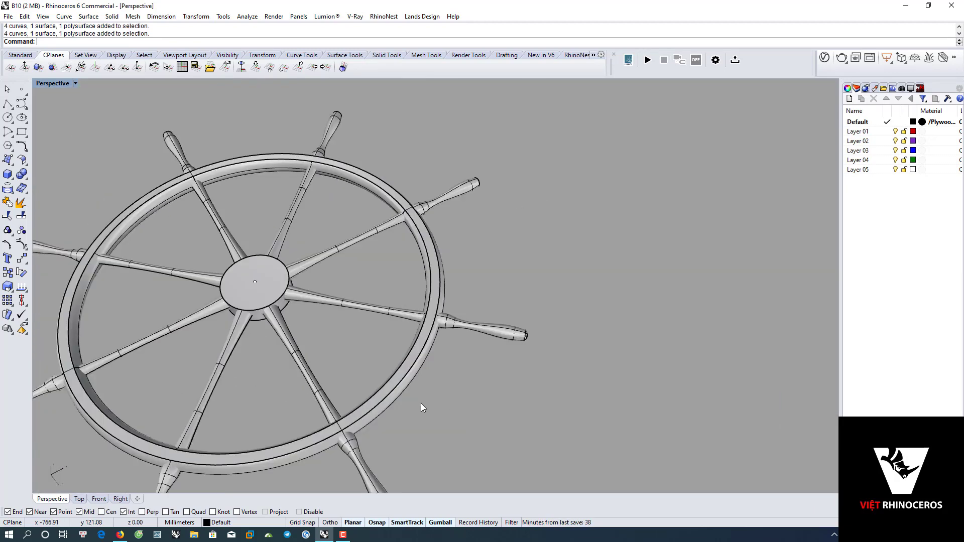
{"action": "left_click_drag", "start_coordinate": [421, 403], "coordinate": [369, 360]}
{"action": "key", "text": "Escape"}
{"action": "scroll", "coordinate": [397, 374], "scroll_direction": "up", "scroll_amount": 2}
{"action": "scroll", "coordinate": [329, 291], "scroll_direction": "up", "scroll_amount": 5}
{"action": "left_click", "coordinate": [299, 272]}
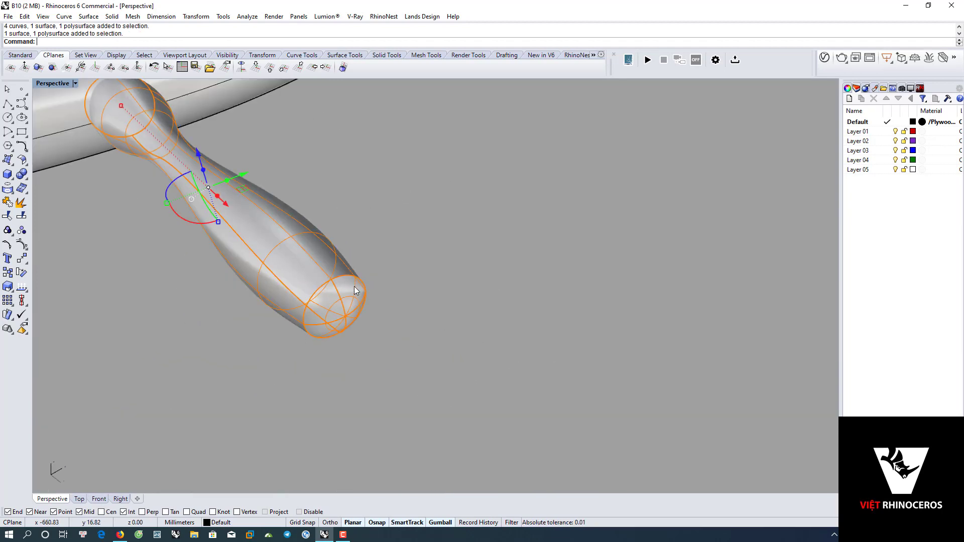
{"action": "key", "text": "Escape"}
{"action": "scroll", "coordinate": [399, 238], "scroll_direction": "down", "scroll_amount": 3}
{"action": "right_click_drag", "start_coordinate": [399, 239], "coordinate": [344, 221]}
{"action": "scroll", "coordinate": [326, 331], "scroll_direction": "up", "scroll_amount": 2}
{"action": "scroll", "coordinate": [296, 331], "scroll_direction": "up", "scroll_amount": 3}
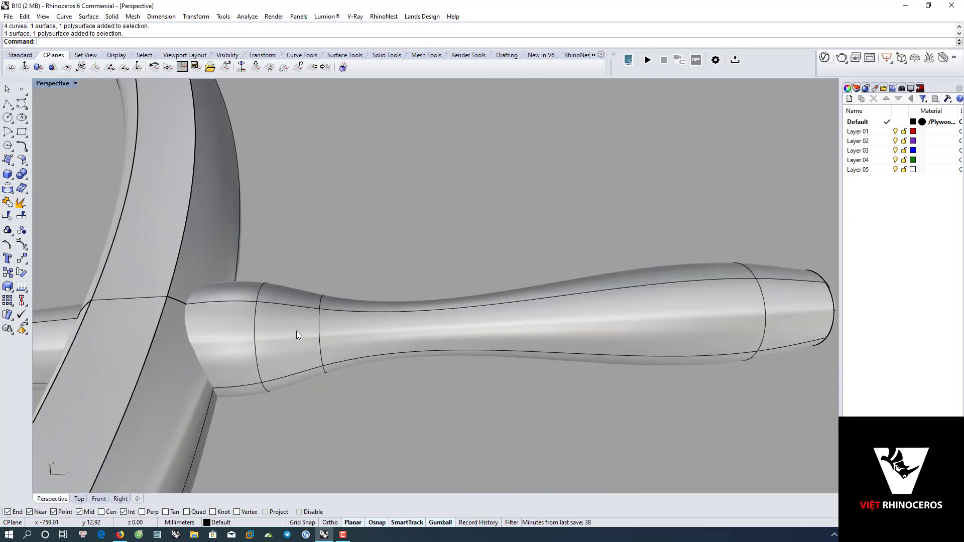
{"action": "scroll", "coordinate": [272, 335], "scroll_direction": "down", "scroll_amount": 3}
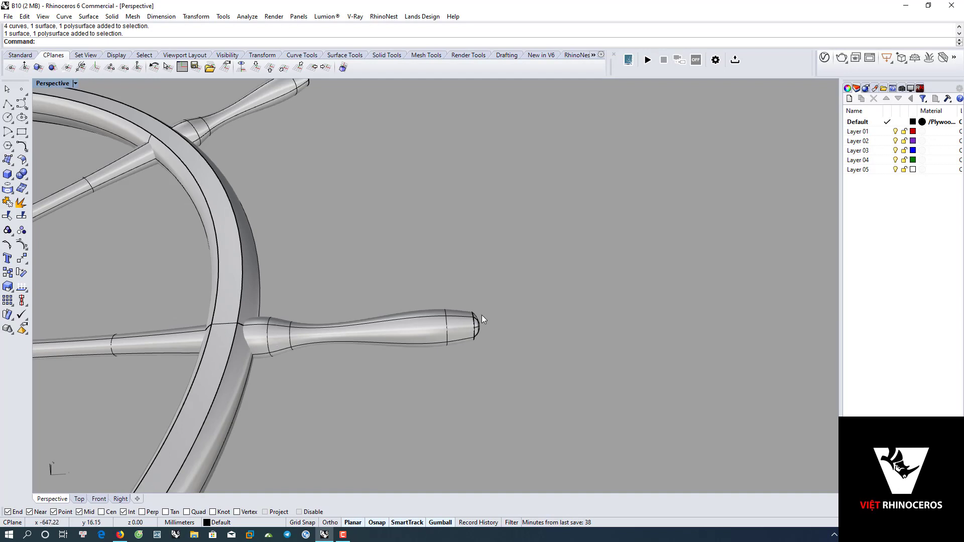
{"action": "scroll", "coordinate": [266, 339], "scroll_direction": "down", "scroll_amount": 3}
{"action": "scroll", "coordinate": [268, 345], "scroll_direction": "up", "scroll_amount": 2}
{"action": "scroll", "coordinate": [399, 341], "scroll_direction": "up", "scroll_amount": 1}
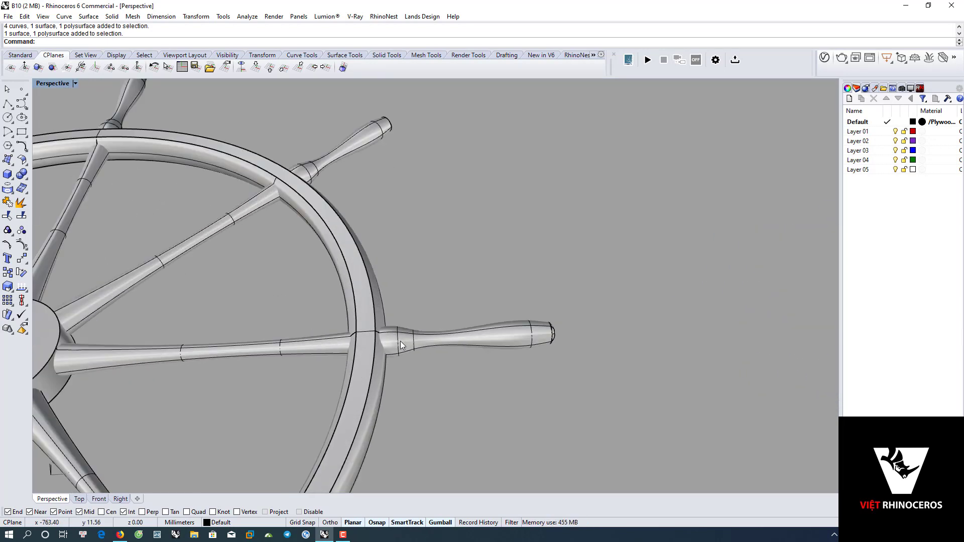
{"action": "scroll", "coordinate": [400, 345], "scroll_direction": "up", "scroll_amount": 2}
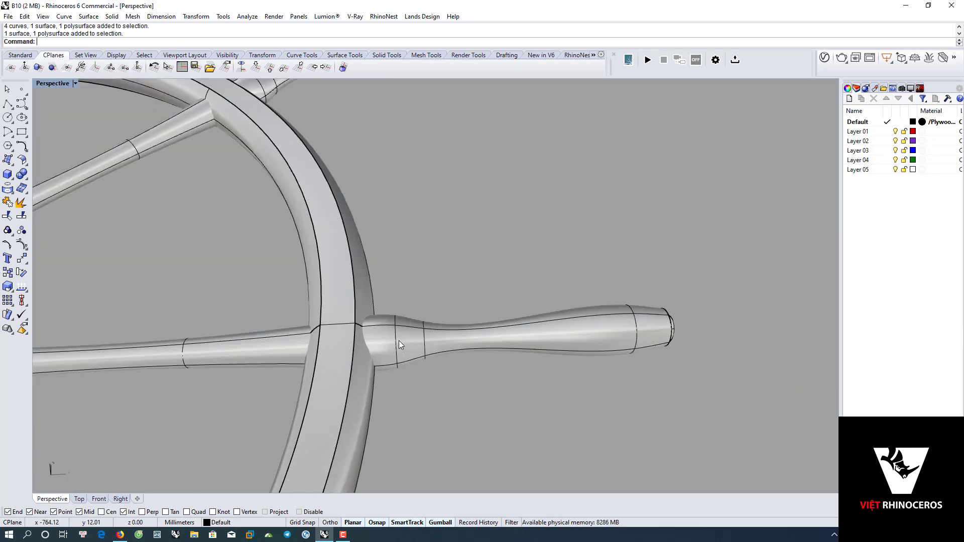
{"action": "scroll", "coordinate": [399, 340], "scroll_direction": "down", "scroll_amount": 3}
{"action": "scroll", "coordinate": [387, 339], "scroll_direction": "up", "scroll_amount": 4}
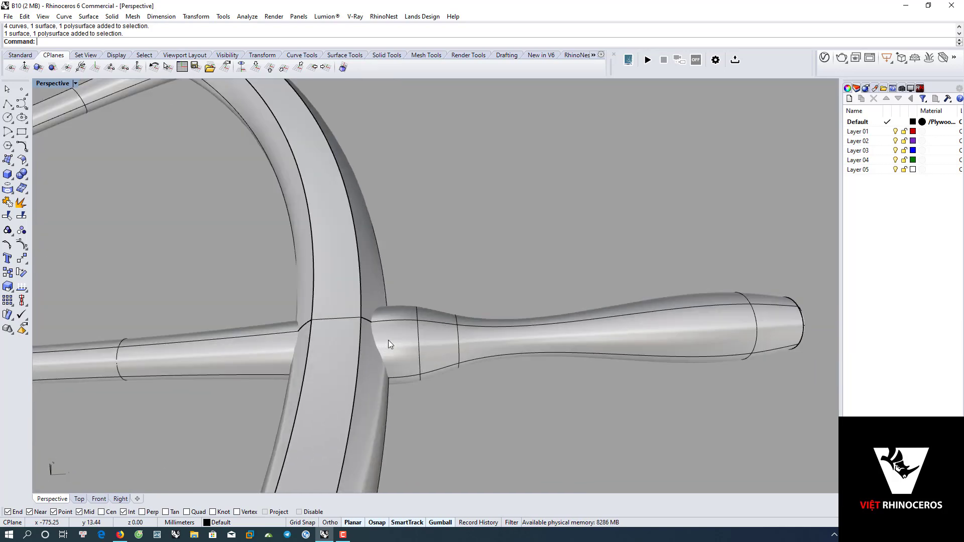
{"action": "scroll", "coordinate": [393, 343], "scroll_direction": "down", "scroll_amount": 2}
{"action": "scroll", "coordinate": [426, 344], "scroll_direction": "down", "scroll_amount": 2}
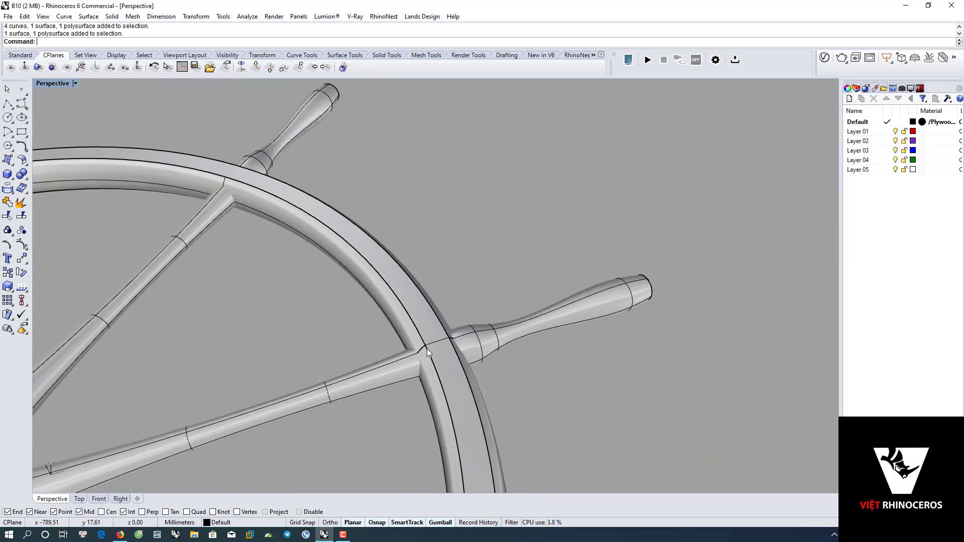
{"action": "scroll", "coordinate": [427, 348], "scroll_direction": "down", "scroll_amount": 3}
{"action": "scroll", "coordinate": [417, 354], "scroll_direction": "up", "scroll_amount": 2}
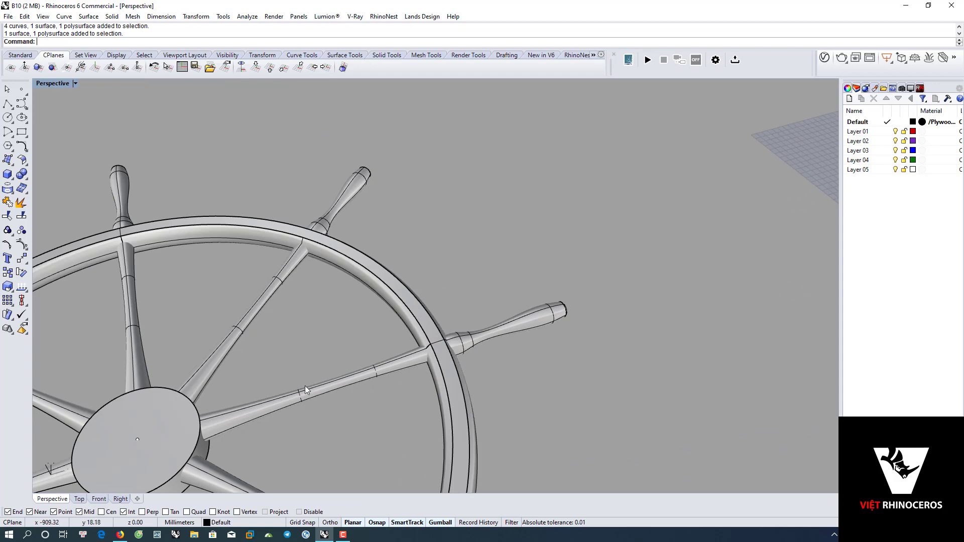
{"action": "scroll", "coordinate": [209, 409], "scroll_direction": "down", "scroll_amount": 3}
{"action": "mouse_move", "coordinate": [402, 383]}
{"action": "right_mouse_down"}
{"action": "mouse_move", "coordinate": [486, 381]}
{"action": "mouse_move", "coordinate": [374, 342]}
{"action": "right_mouse_up"}
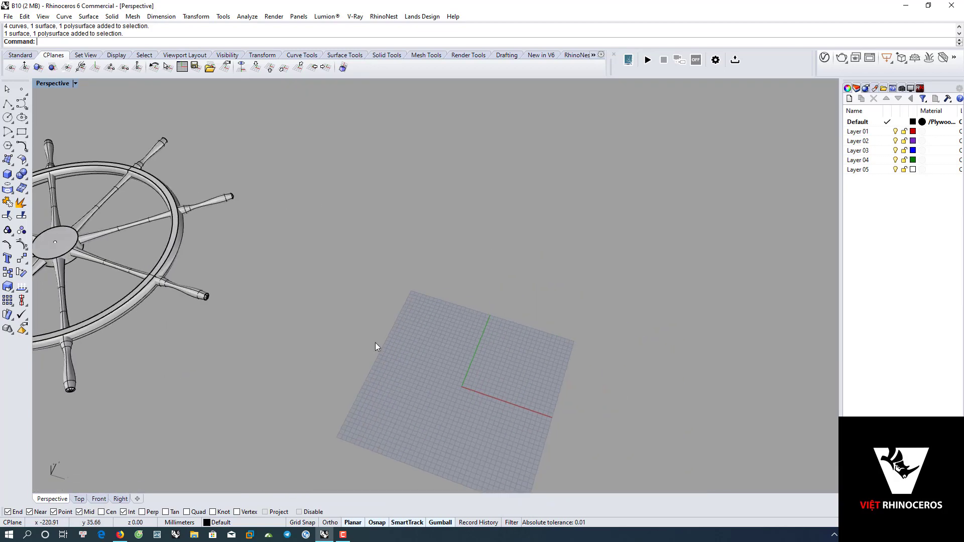
Draw a circle centred at 0 with radius 300, then view it in Perspective.
{"action": "key", "text": "ctrl+F1"}
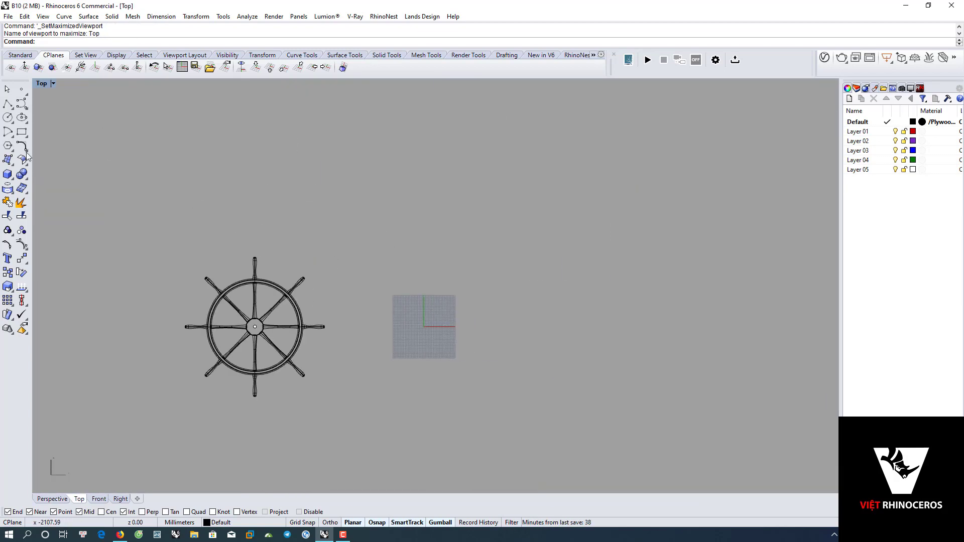
{"action": "left_click", "coordinate": [7, 117]}
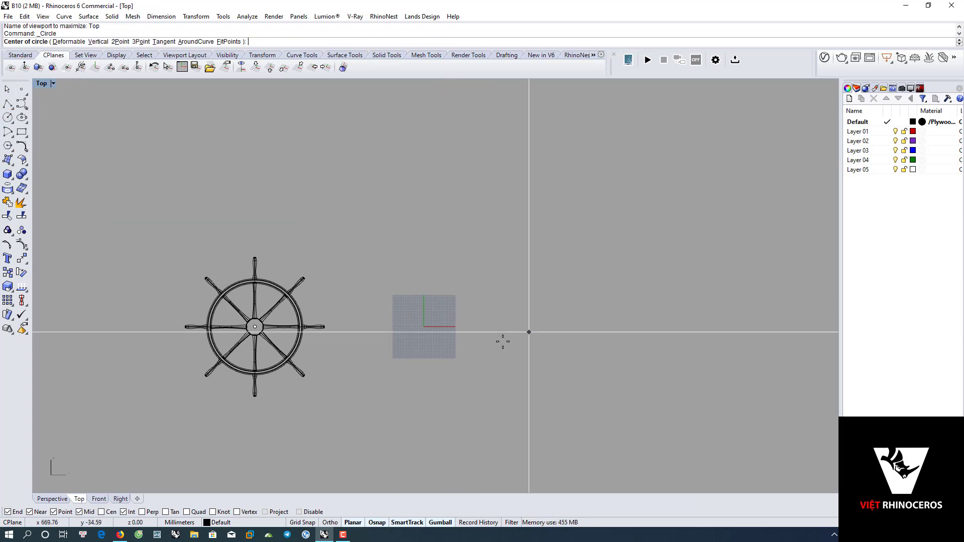
{"action": "scroll", "coordinate": [454, 330], "scroll_direction": "up", "scroll_amount": 3}
{"action": "type", "text": "0"}
{"action": "key", "text": "Return"}
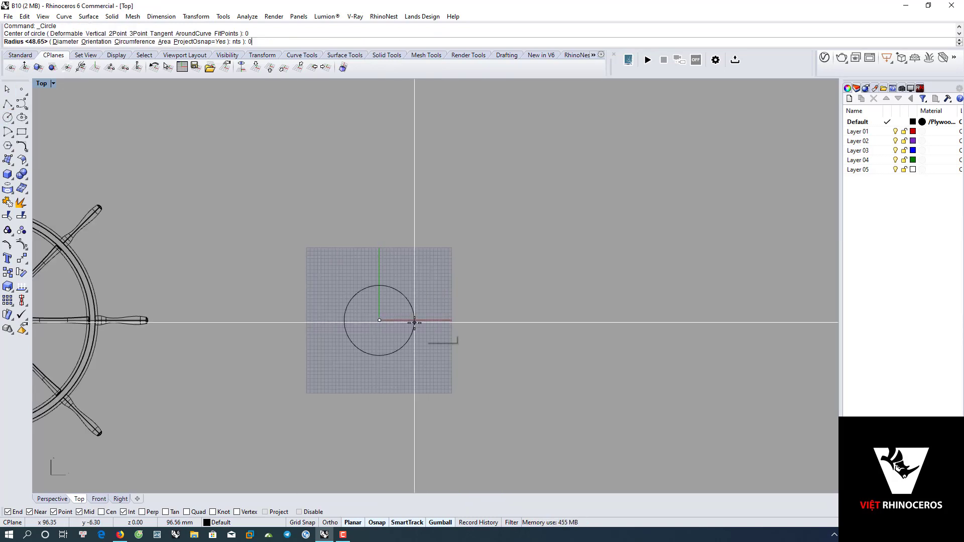
{"action": "type", "text": "300"}
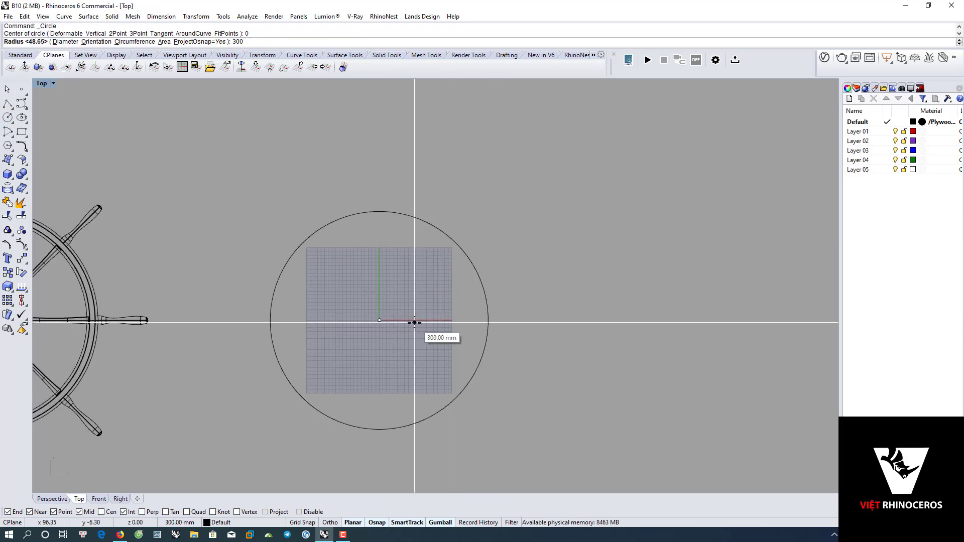
{"action": "key", "text": "Return"}
{"action": "left_click", "coordinate": [468, 380]}
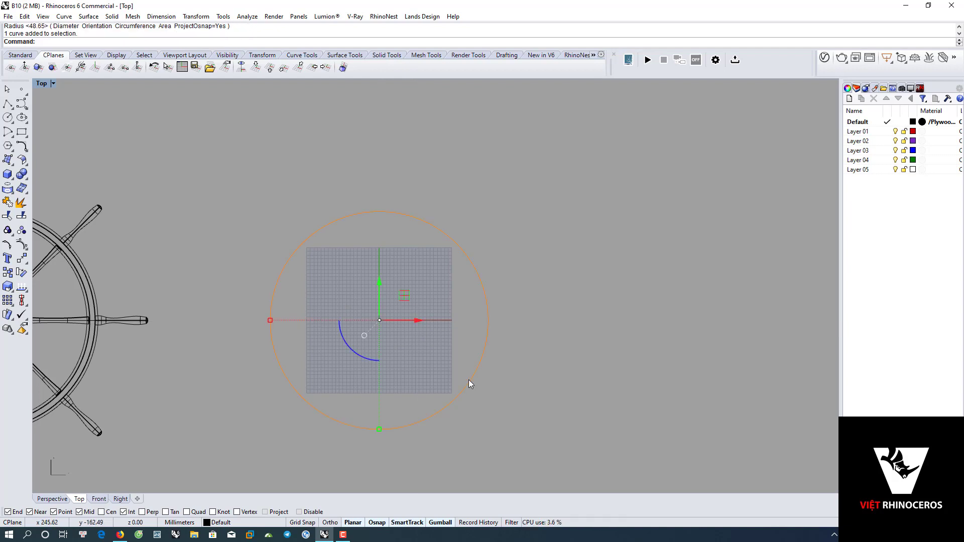
{"action": "key", "text": "ctrl+Tab"}
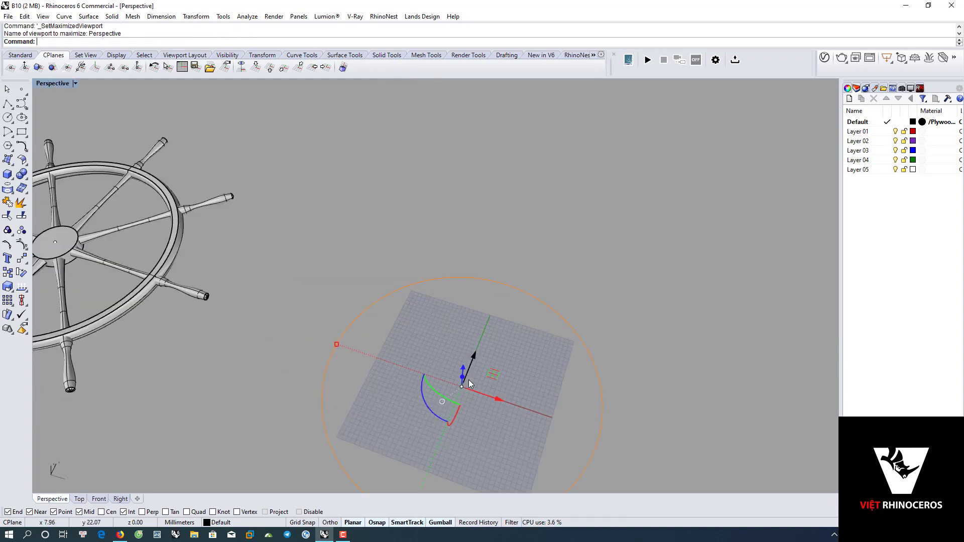
{"action": "mouse_move", "coordinate": [468, 379]}
{"action": "right_mouse_down"}
{"action": "mouse_move", "coordinate": [414, 307]}
{"action": "mouse_move", "coordinate": [469, 310]}
{"action": "right_mouse_up"}
{"action": "left_click", "coordinate": [514, 319]}
Copy and paste the circle, raising the copy 15 units along Z.
{"action": "left_click", "coordinate": [554, 397]}
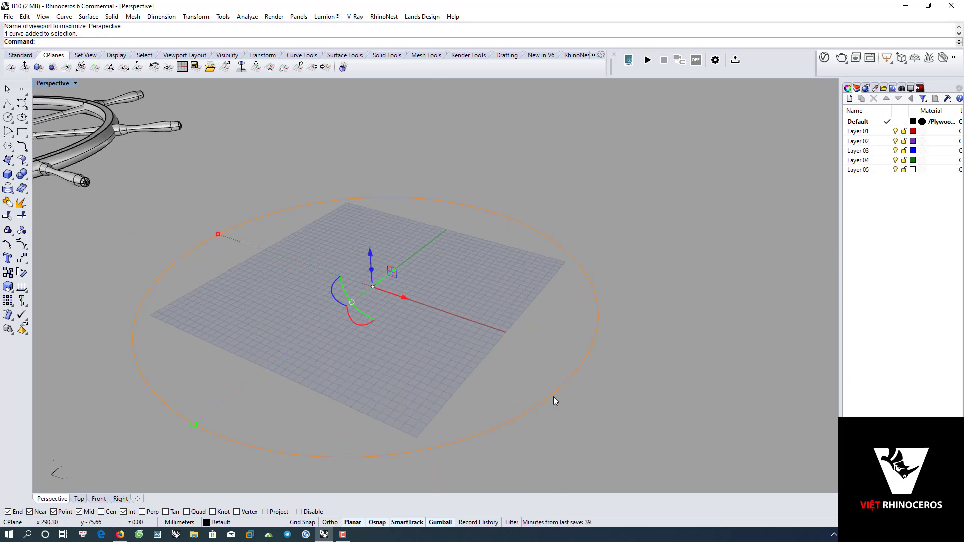
{"action": "key", "text": "ctrl+c"}
{"action": "key", "text": "ctrl+v"}
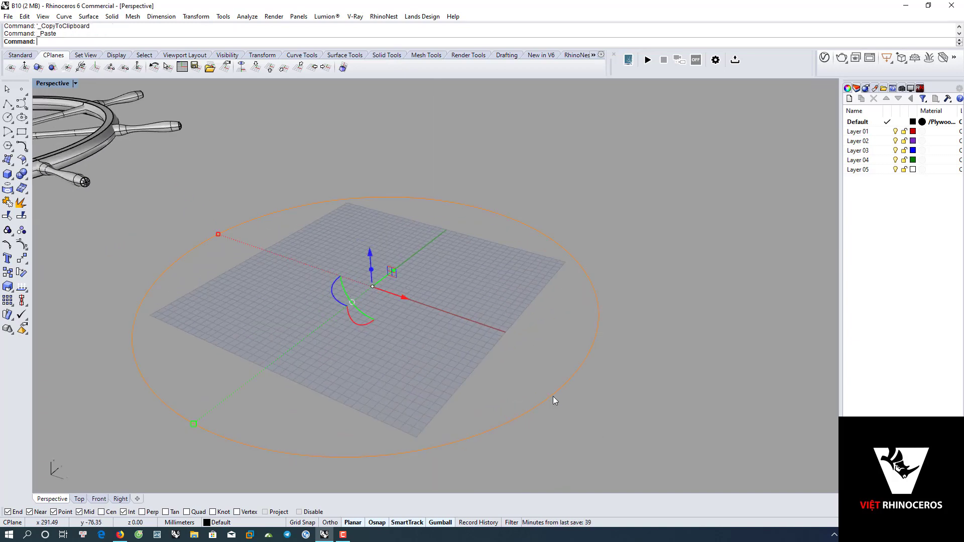
{"action": "left_click", "coordinate": [368, 255]}
{"action": "type", "text": "15"}
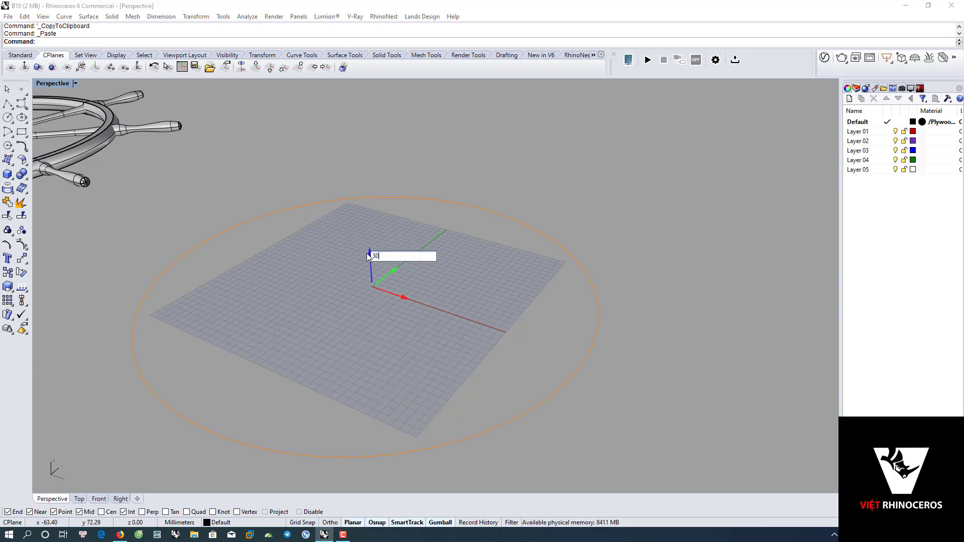
{"action": "key", "text": "Return"}
{"action": "left_click", "coordinate": [621, 321]}
{"action": "scroll", "coordinate": [621, 321], "scroll_direction": "down", "scroll_amount": 5}
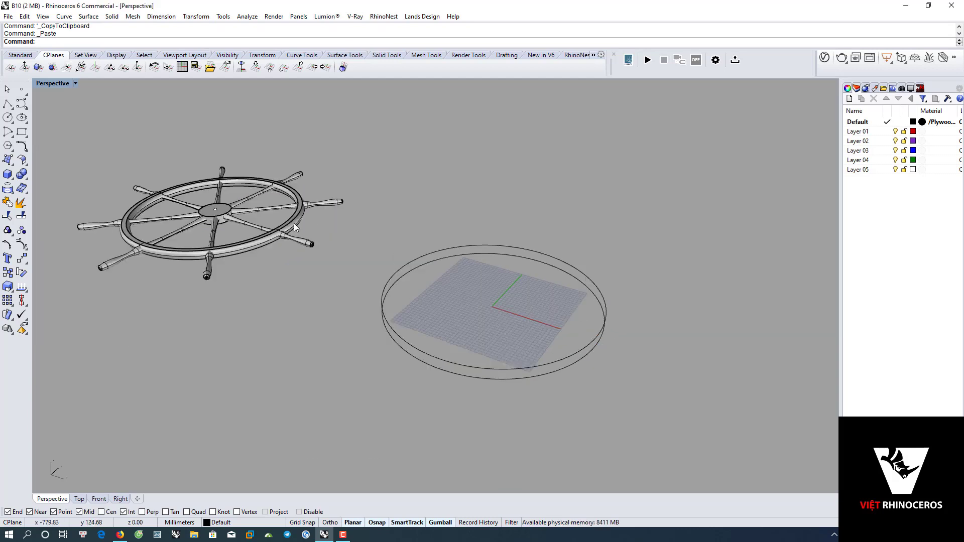
{"action": "scroll", "coordinate": [613, 322], "scroll_direction": "up", "scroll_amount": 2}
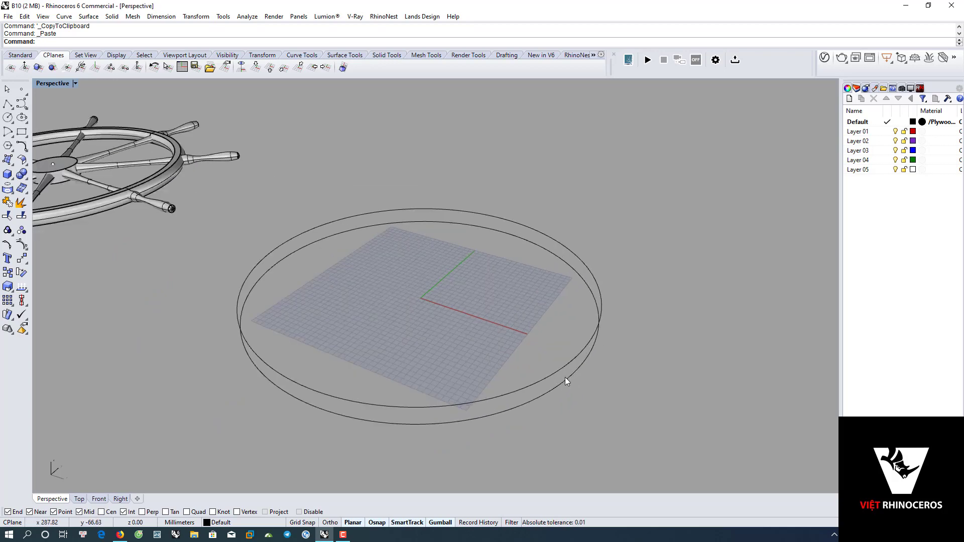
{"action": "mouse_move", "coordinate": [565, 377]}
{"action": "right_mouse_down"}
{"action": "mouse_move", "coordinate": [565, 360]}
{"action": "mouse_move", "coordinate": [507, 346]}
{"action": "right_mouse_up"}
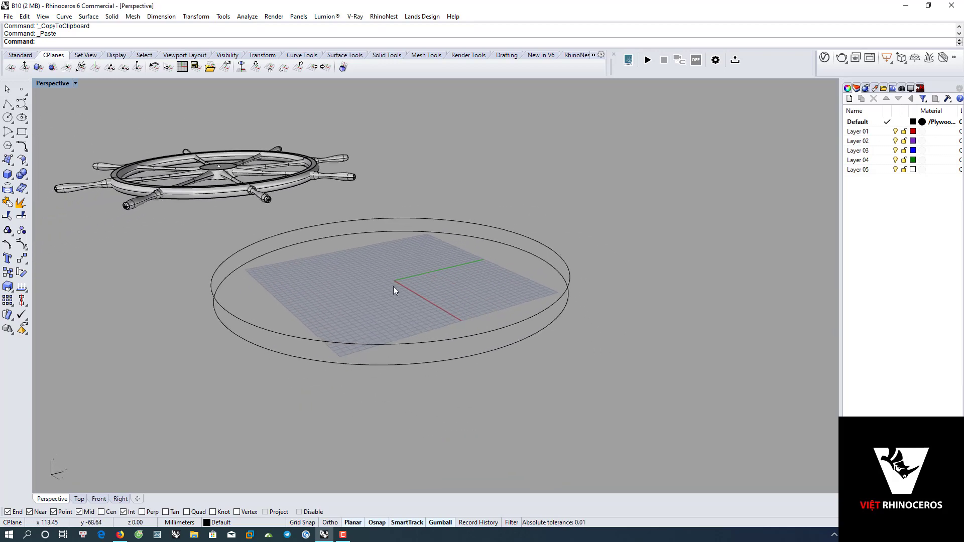
Draw a small three-point circle standing across the outer rim curve's edge.
{"action": "left_click", "coordinate": [11, 123]}
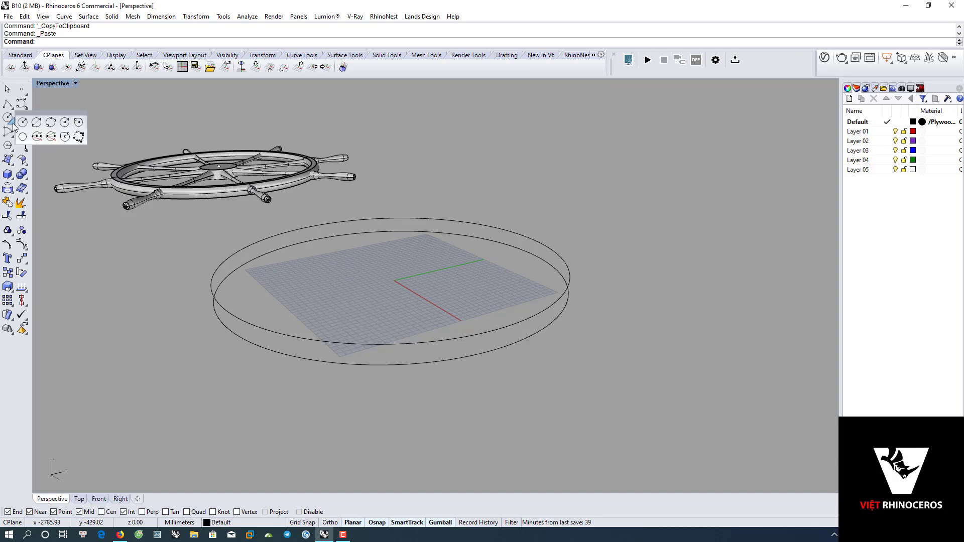
{"action": "left_click", "coordinate": [51, 124]}
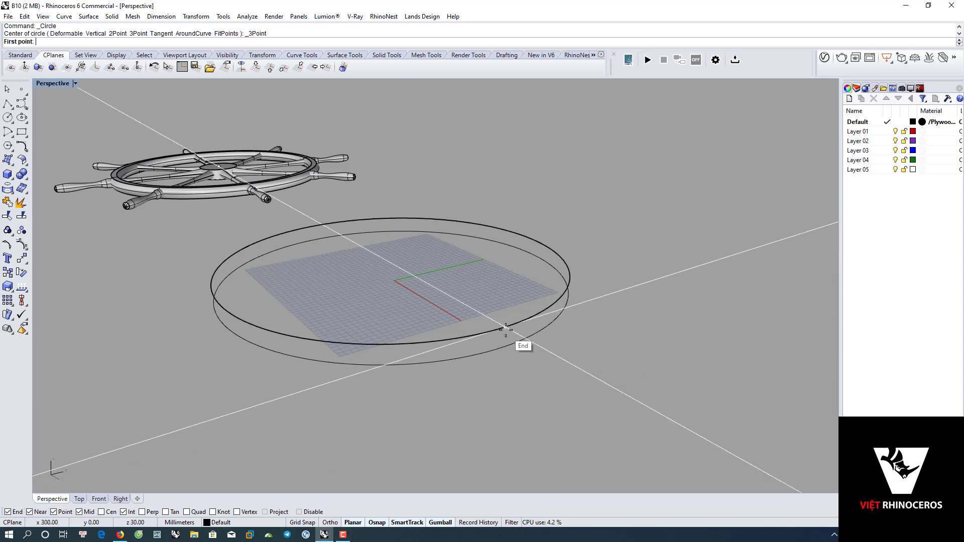
{"action": "left_click", "coordinate": [506, 328]}
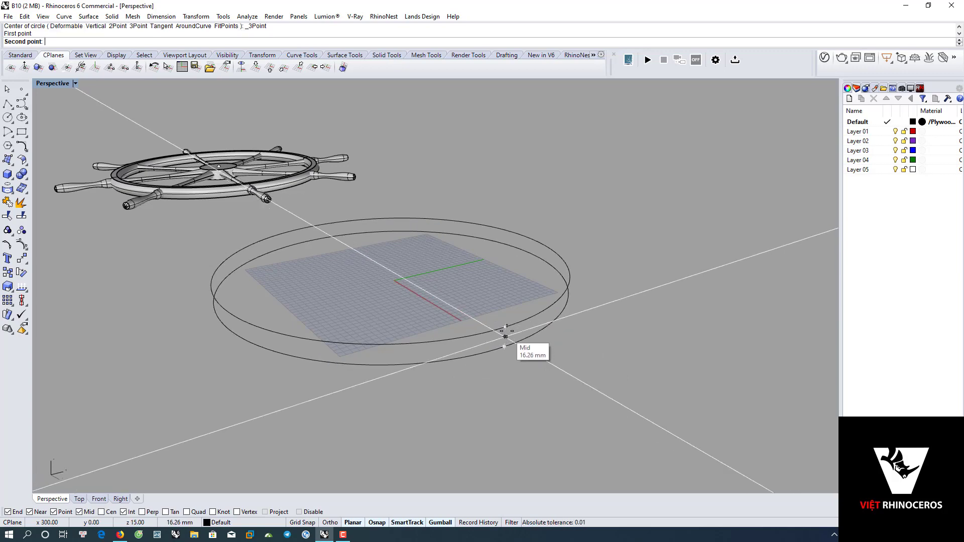
{"action": "left_click", "coordinate": [505, 347]}
{"action": "scroll", "coordinate": [502, 338], "scroll_direction": "up", "scroll_amount": 3}
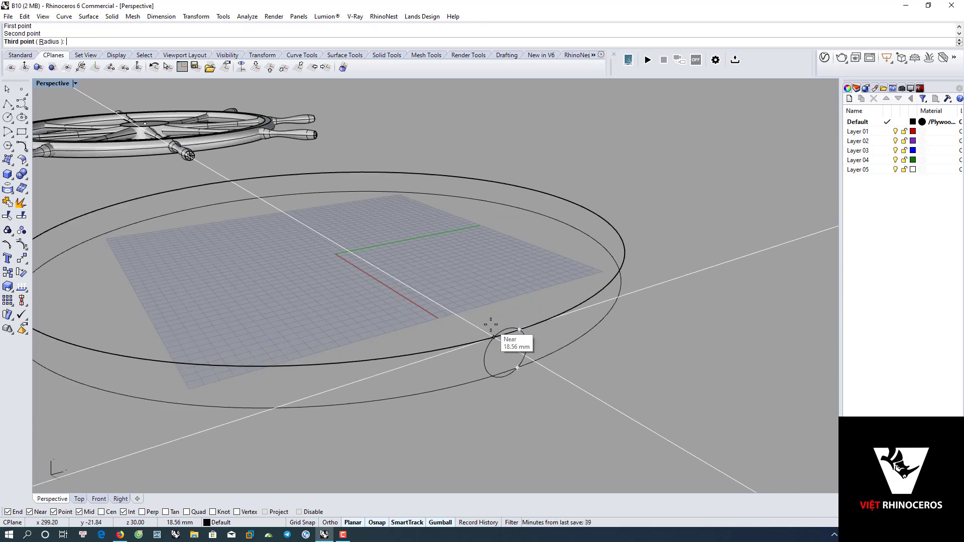
{"action": "scroll", "coordinate": [496, 323], "scroll_direction": "up", "scroll_amount": 3}
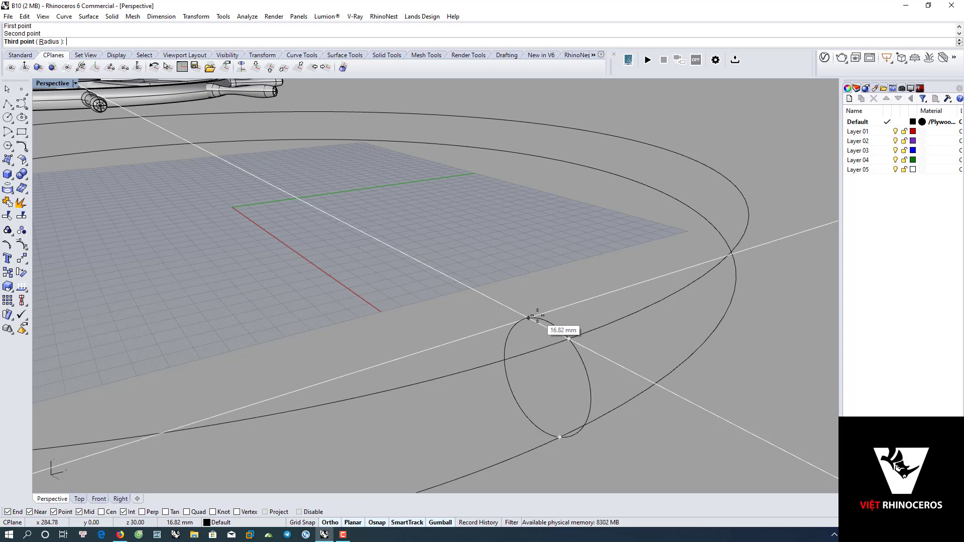
{"action": "left_click", "coordinate": [533, 316]}
{"action": "scroll", "coordinate": [467, 338], "scroll_direction": "down", "scroll_amount": 3}
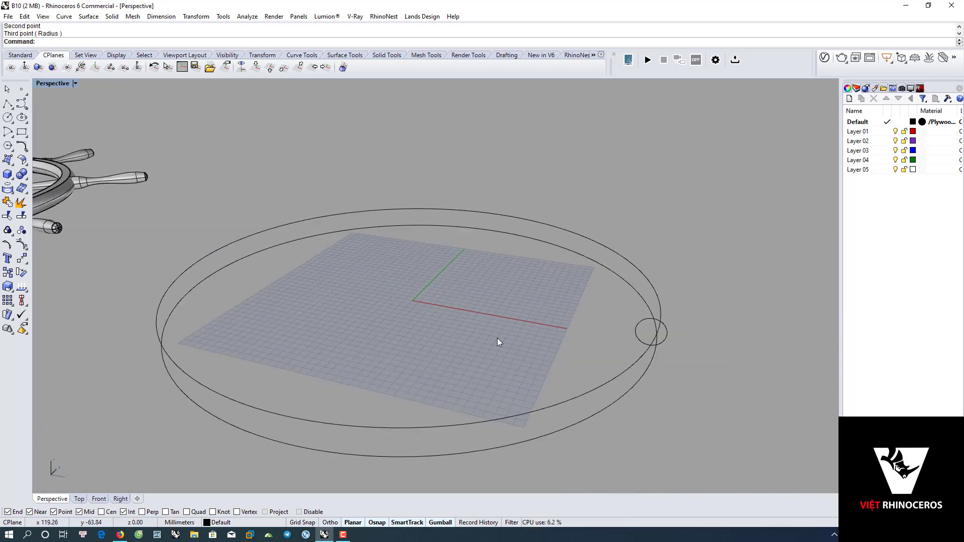
{"action": "right_click_drag", "start_coordinate": [467, 337], "coordinate": [532, 326]}
{"action": "scroll", "coordinate": [529, 327], "scroll_direction": "up", "scroll_amount": 3}
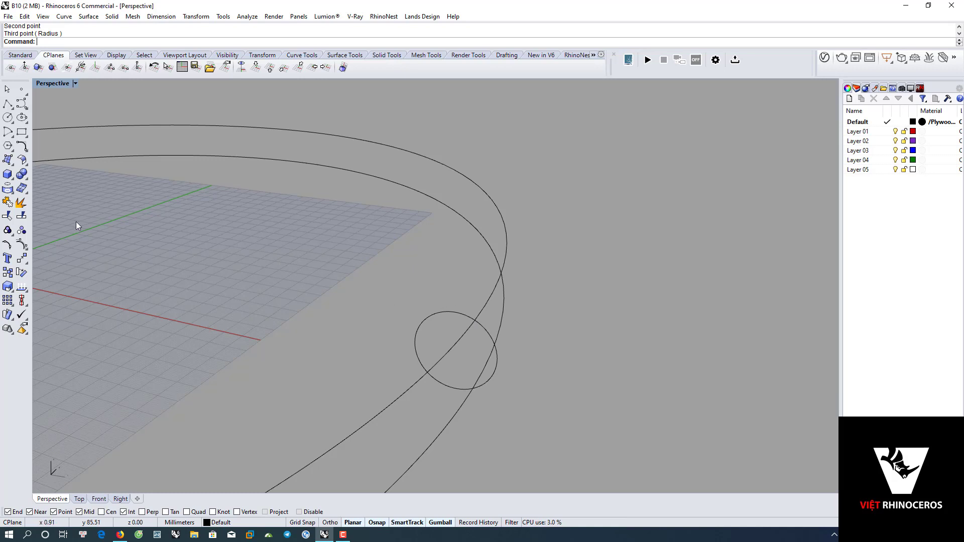
Split the small circle using the outer rim curve as the cutter.
{"action": "left_click", "coordinate": [22, 219]}
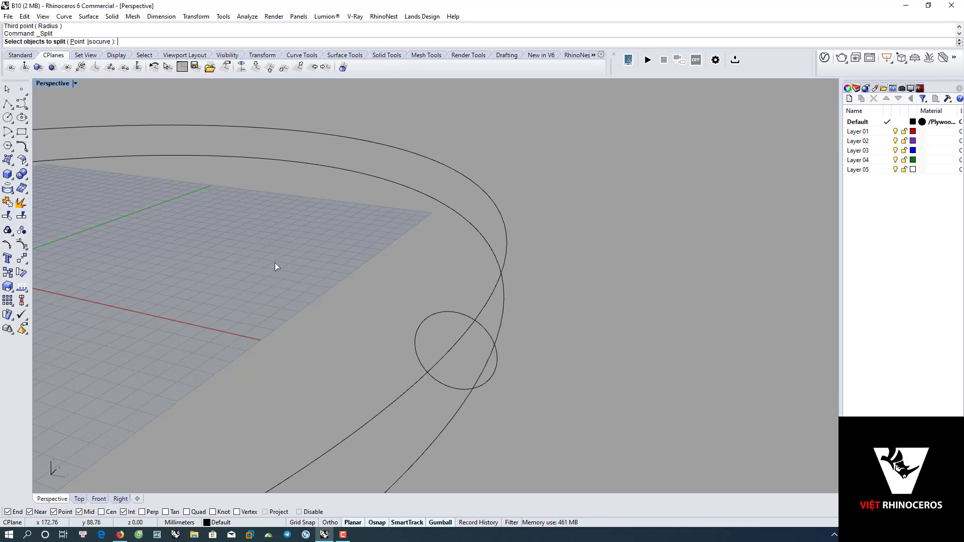
{"action": "left_click", "coordinate": [428, 317]}
{"action": "key", "text": "Return"}
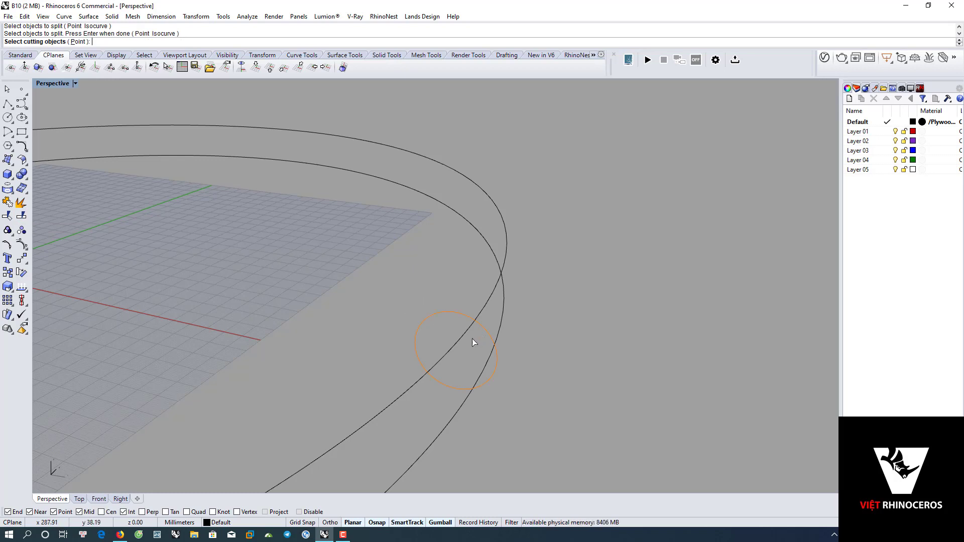
{"action": "left_click", "coordinate": [472, 321]}
{"action": "key", "text": "Return"}
Delete the inner half of the split circle, leaving a half-arc outside the rim.
{"action": "mouse_move", "coordinate": [408, 370]}
{"action": "right_mouse_down"}
{"action": "mouse_move", "coordinate": [453, 367]}
{"action": "mouse_move", "coordinate": [422, 363]}
{"action": "right_mouse_up"}
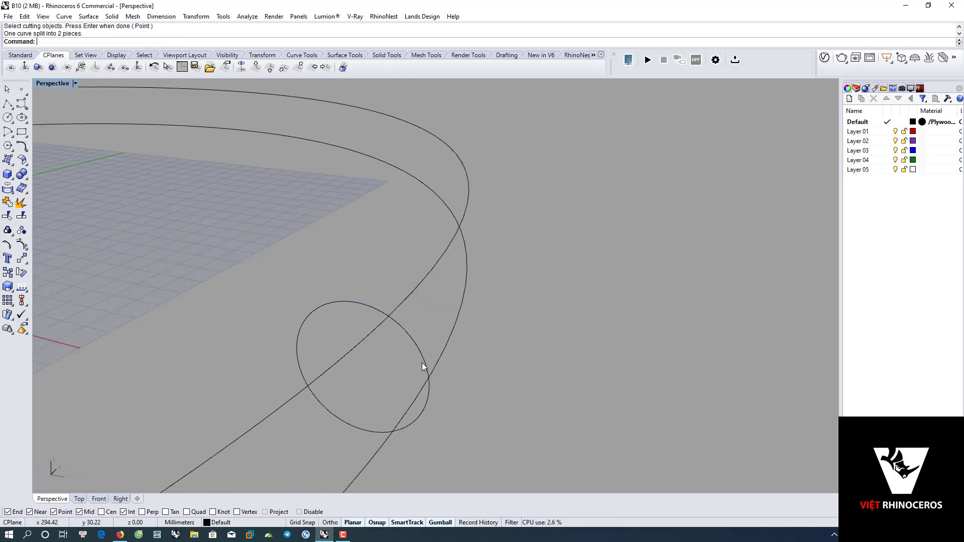
{"action": "left_click", "coordinate": [424, 357]}
{"action": "left_click", "coordinate": [367, 352]}
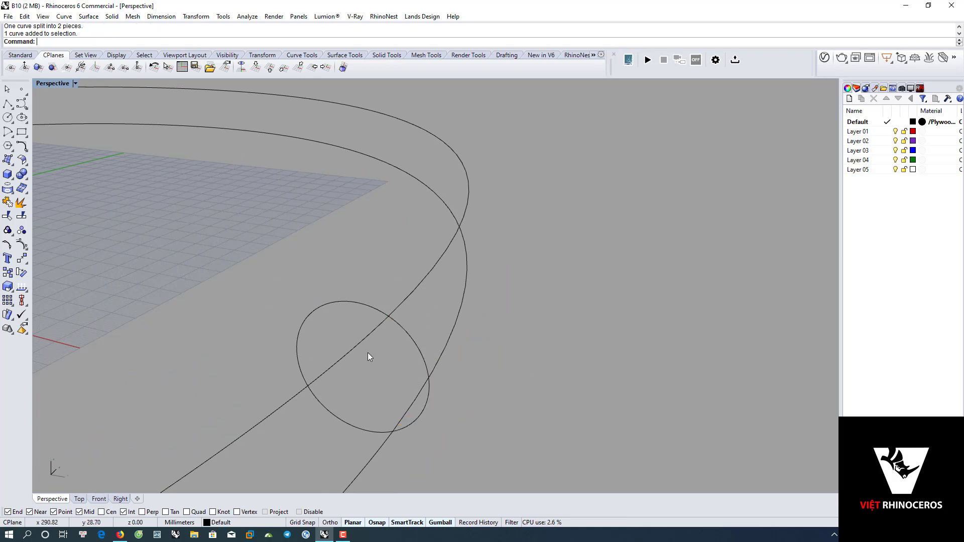
{"action": "left_click", "coordinate": [357, 303]}
{"action": "key", "text": "Delete"}
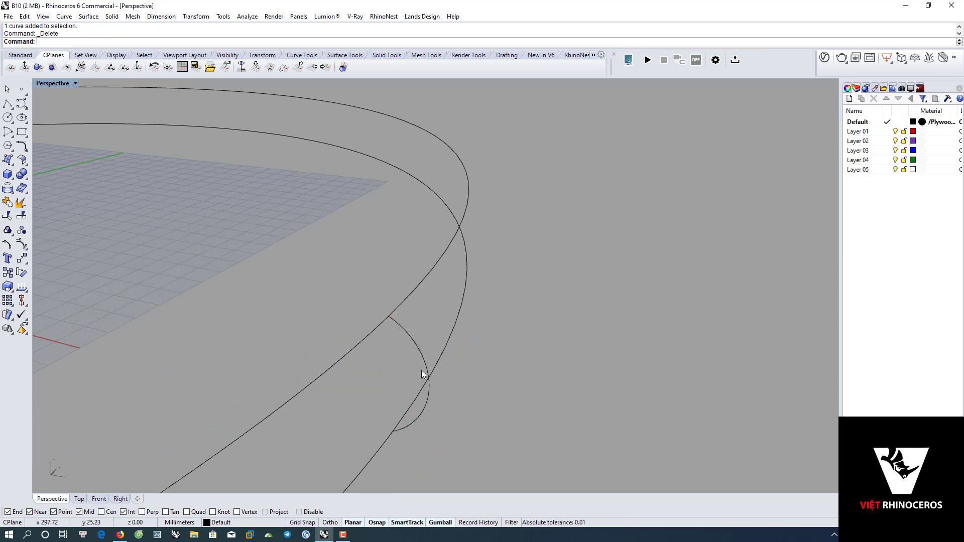
{"action": "right_click_drag", "start_coordinate": [469, 357], "coordinate": [508, 357]}
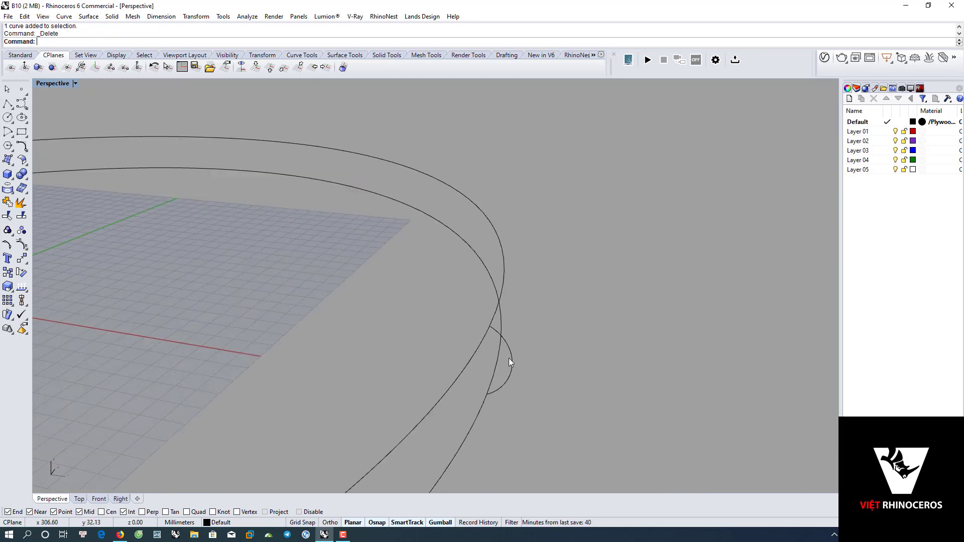
{"action": "scroll", "coordinate": [462, 372], "scroll_direction": "down", "scroll_amount": 5}
{"action": "scroll", "coordinate": [549, 345], "scroll_direction": "down", "scroll_amount": 5}
{"action": "right_click_drag", "start_coordinate": [382, 330], "coordinate": [449, 343], "text": "shift"}
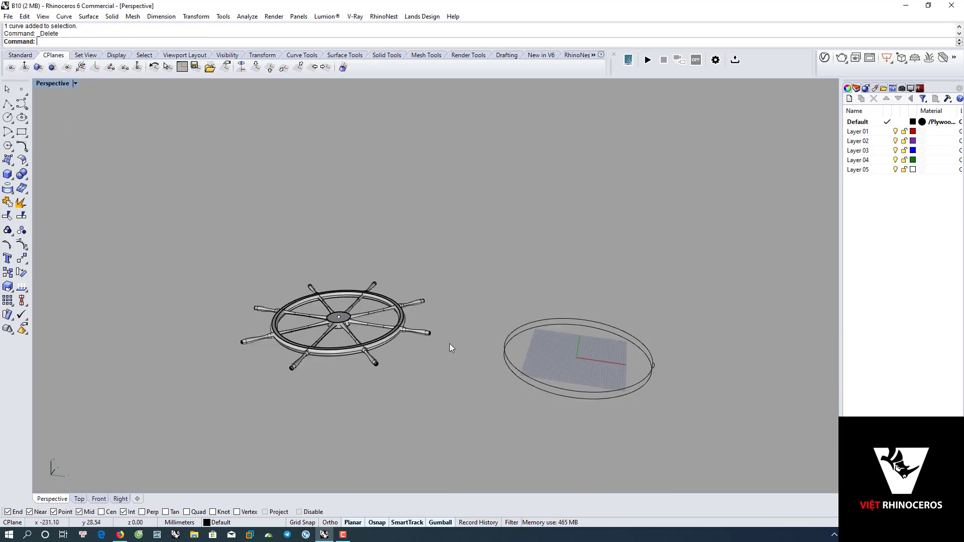
{"action": "scroll", "coordinate": [382, 330], "scroll_direction": "up", "scroll_amount": 2}
{"action": "scroll", "coordinate": [396, 341], "scroll_direction": "up", "scroll_amount": 5}
{"action": "scroll", "coordinate": [432, 359], "scroll_direction": "up", "scroll_amount": 2}
{"action": "scroll", "coordinate": [462, 369], "scroll_direction": "up", "scroll_amount": 2}
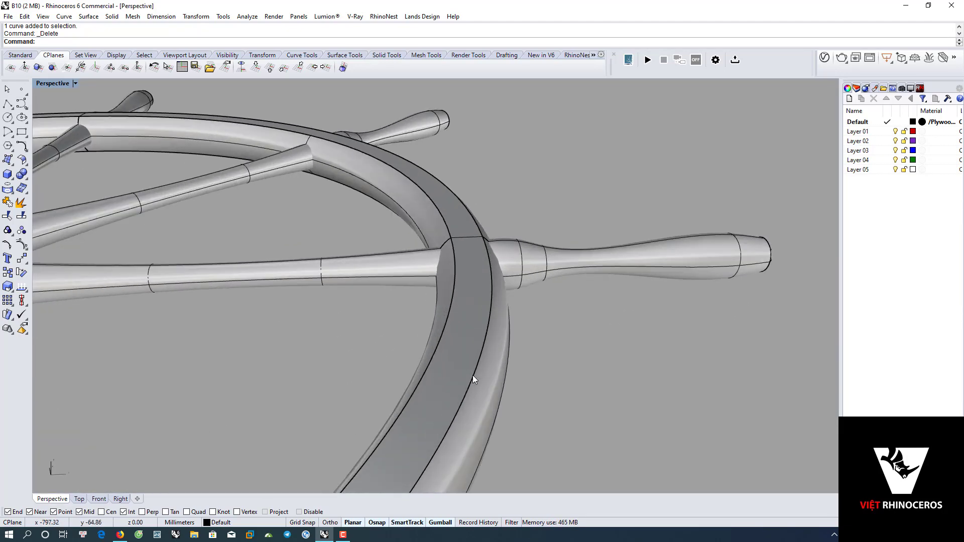
{"action": "scroll", "coordinate": [429, 366], "scroll_direction": "down", "scroll_amount": 10}
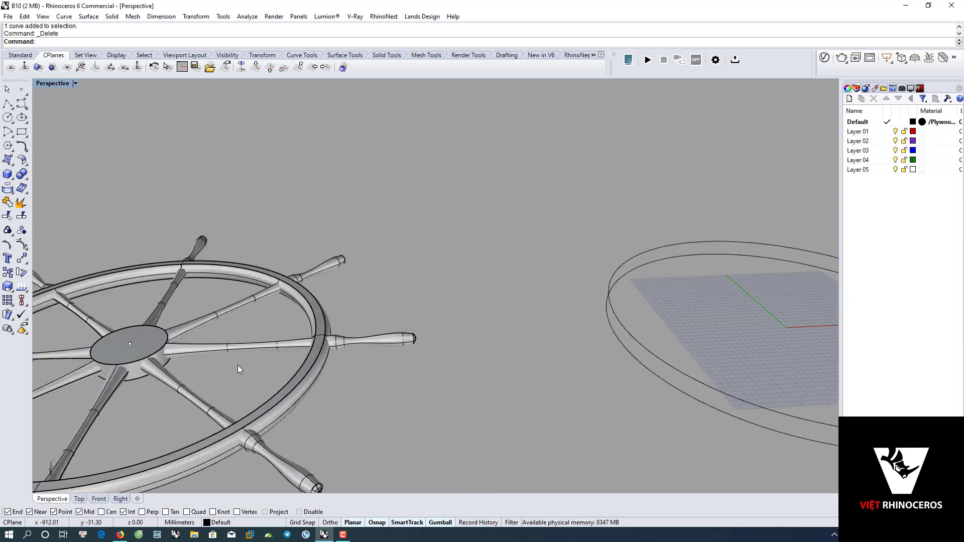
{"action": "scroll", "coordinate": [237, 365], "scroll_direction": "down", "scroll_amount": 3}
{"action": "right_click_drag", "start_coordinate": [237, 365], "coordinate": [427, 335], "text": "shift"}
{"action": "scroll", "coordinate": [484, 352], "scroll_direction": "up", "scroll_amount": 3}
{"action": "scroll", "coordinate": [502, 330], "scroll_direction": "down", "scroll_amount": 2}
Offset the outer rim circle by 20 to create a second ring curve.
{"action": "right_click_drag", "start_coordinate": [501, 329], "coordinate": [552, 393]}
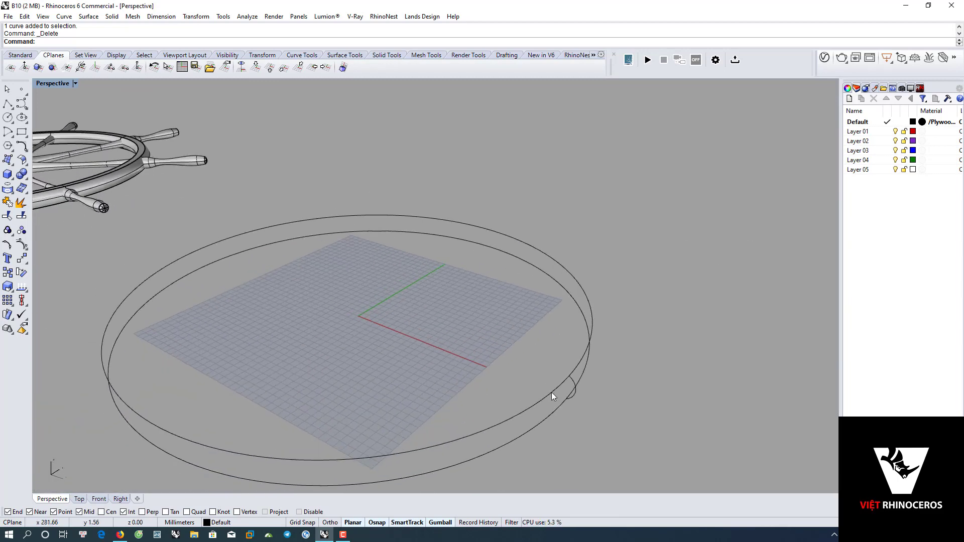
{"action": "left_click", "coordinate": [550, 393]}
{"action": "type", "text": "of"}
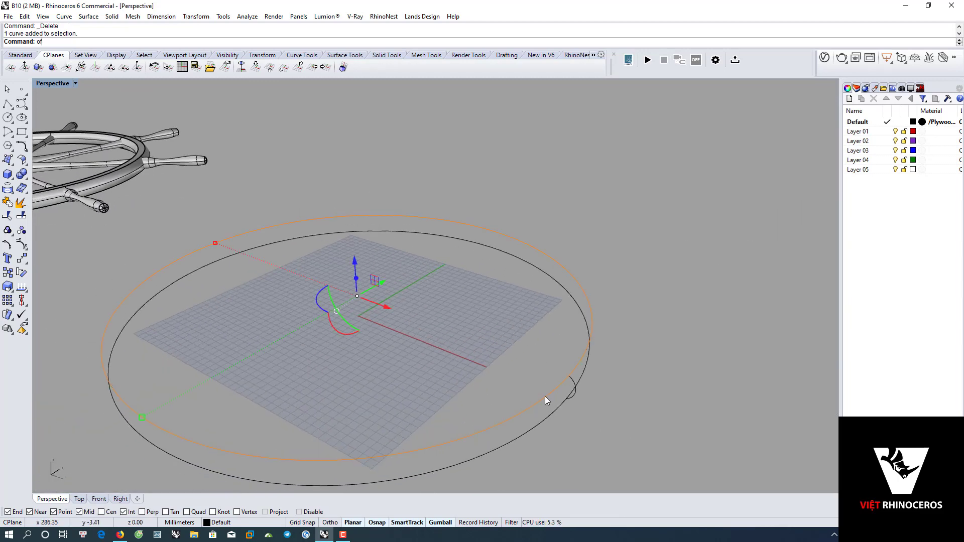
{"action": "key", "text": "Return"}
{"action": "type", "text": "2"}
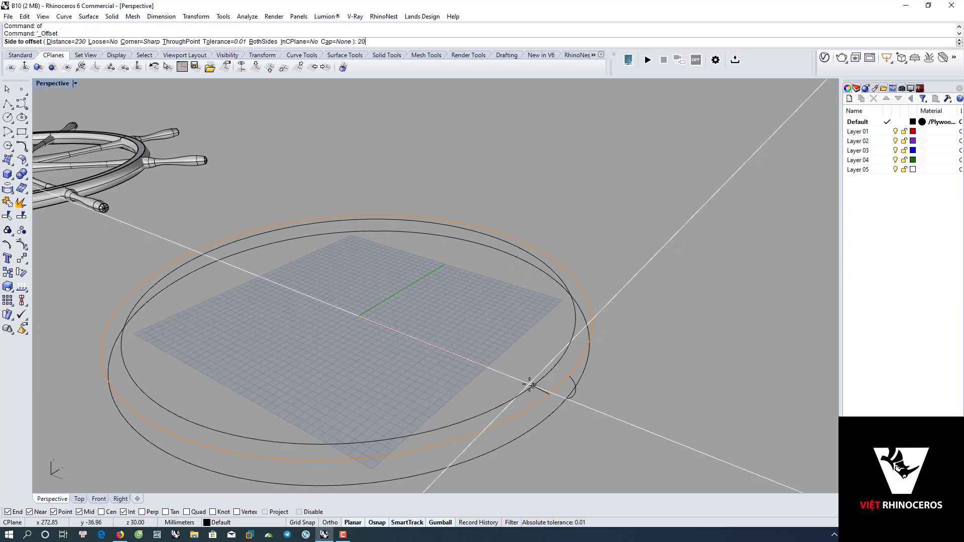
{"action": "key", "text": "Return"}
{"action": "scroll", "coordinate": [561, 402], "scroll_direction": "up", "scroll_amount": 2}
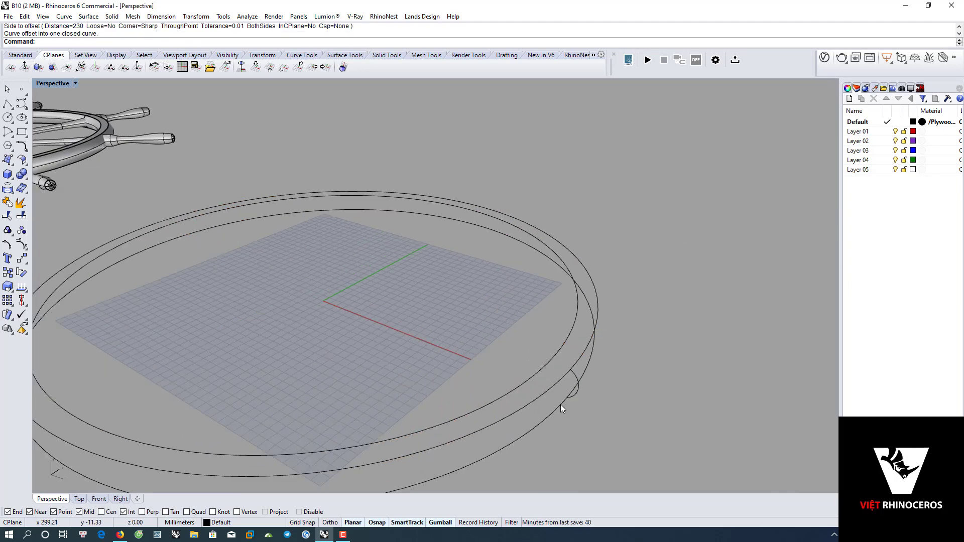
{"action": "left_click", "coordinate": [560, 405]}
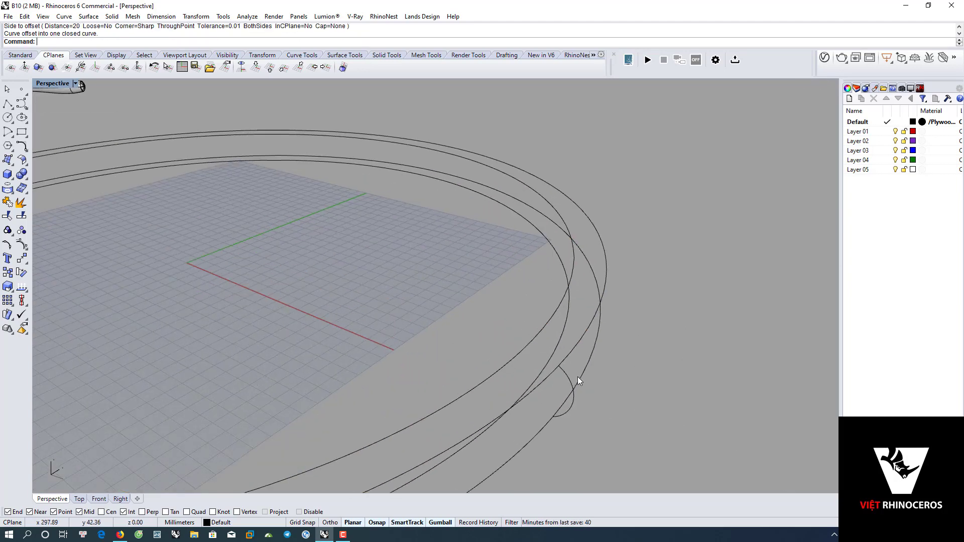
{"action": "scroll", "coordinate": [577, 376], "scroll_direction": "up", "scroll_amount": 3}
{"action": "key", "text": "Escape"}
Duplicate the half-circle arc in place with copy and paste.
{"action": "right_click_drag", "start_coordinate": [606, 378], "coordinate": [566, 377]}
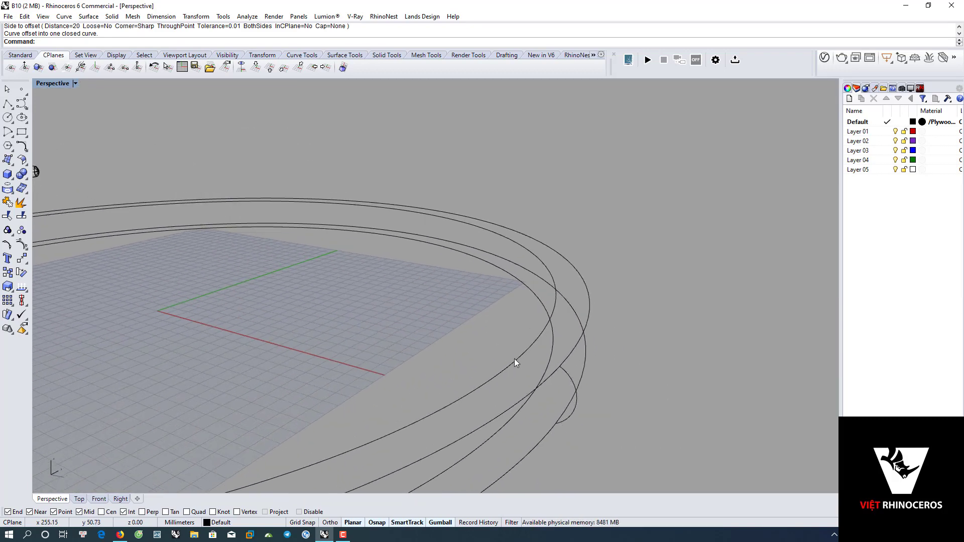
{"action": "mouse_move", "coordinate": [519, 402]}
{"action": "right_mouse_down"}
{"action": "mouse_move", "coordinate": [580, 387]}
{"action": "mouse_move", "coordinate": [565, 377]}
{"action": "right_mouse_up"}
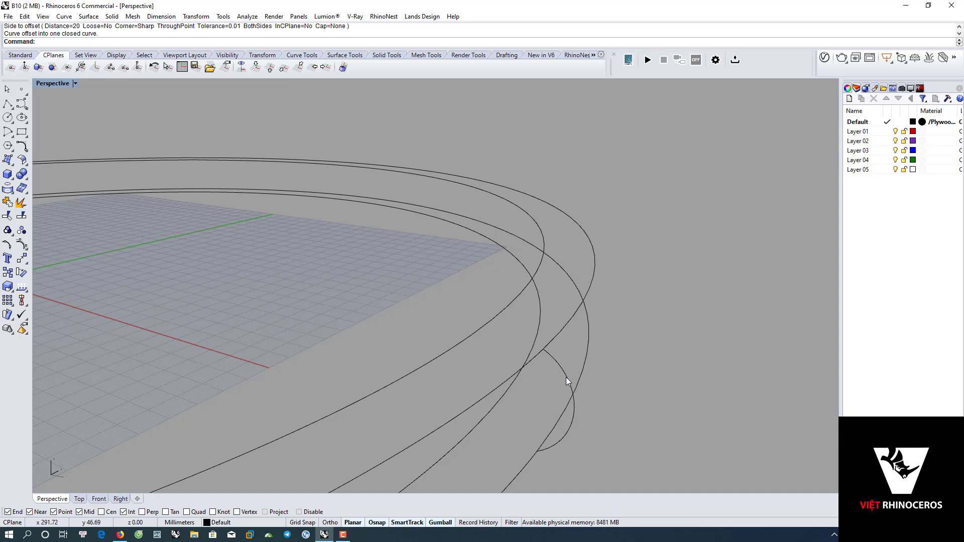
{"action": "left_click", "coordinate": [565, 378]}
{"action": "mouse_move", "coordinate": [444, 333]}
{"action": "right_mouse_down"}
{"action": "mouse_move", "coordinate": [480, 354]}
{"action": "mouse_move", "coordinate": [512, 333]}
{"action": "mouse_move", "coordinate": [598, 385]}
{"action": "right_mouse_up"}
{"action": "key", "text": "Escape"}
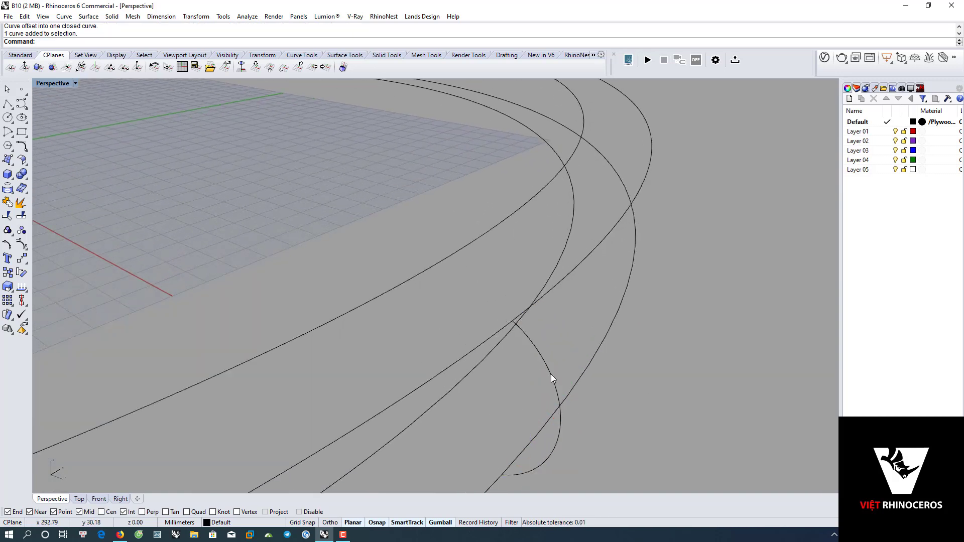
{"action": "left_click", "coordinate": [550, 375]}
{"action": "key", "text": "ctrl+c"}
{"action": "key", "text": "ctrl+v"}
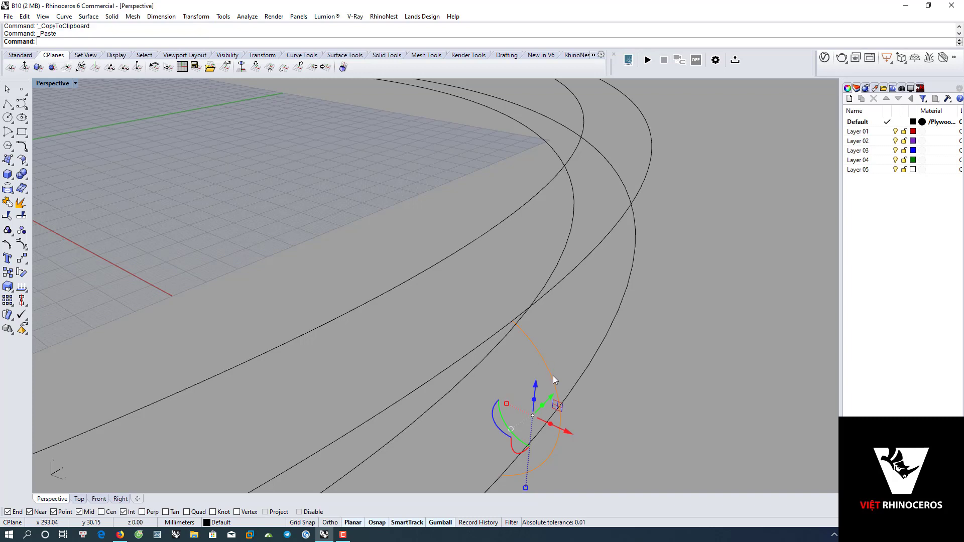
{"action": "right_click_drag", "start_coordinate": [589, 417], "coordinate": [581, 424]}
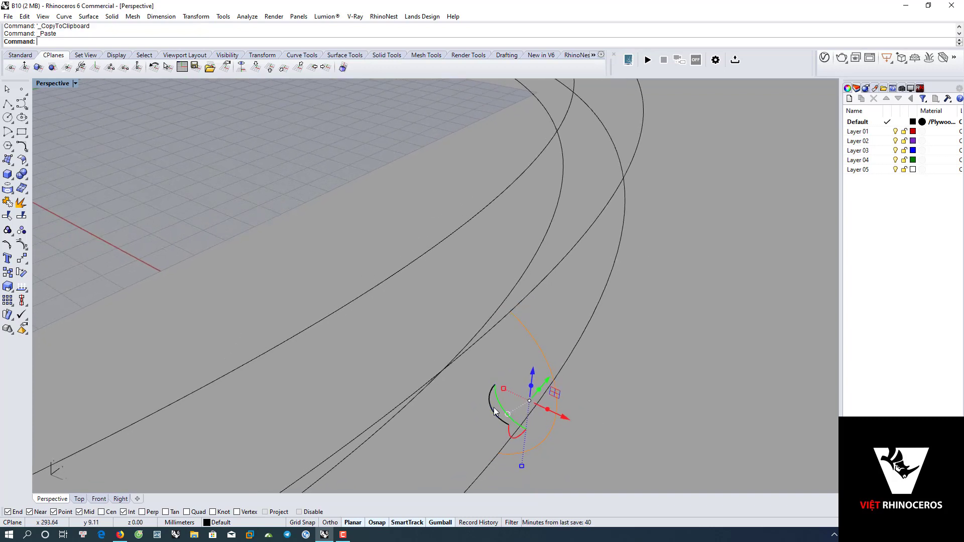
Undo the freehand gumball rotation and rotate the duplicate arc 180 degrees numerically.
{"action": "mouse_move", "coordinate": [493, 410]}
{"action": "left_mouse_down"}
{"action": "mouse_move", "coordinate": [633, 392]}
{"action": "mouse_move", "coordinate": [618, 421]}
{"action": "left_mouse_up"}
{"action": "key", "text": "ctrl+z"}
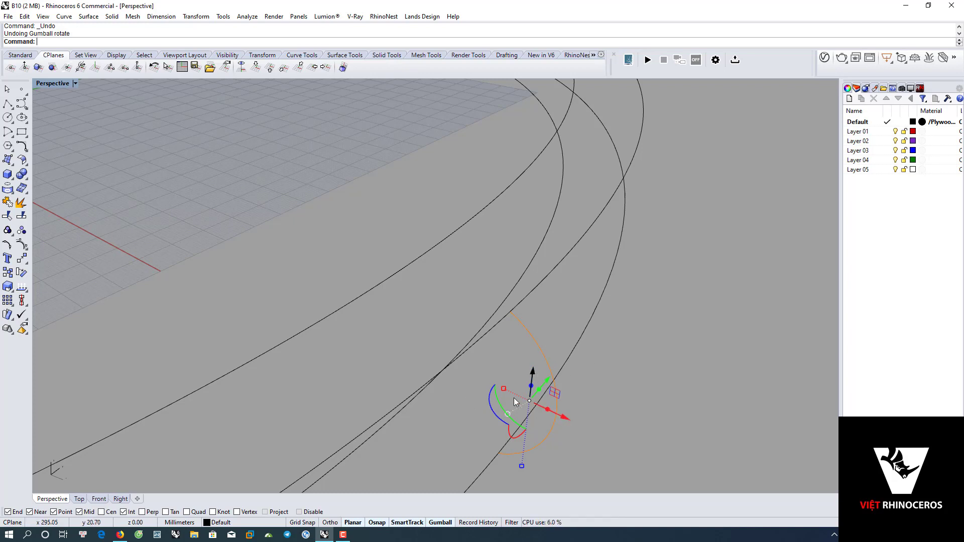
{"action": "left_click", "coordinate": [489, 409]}
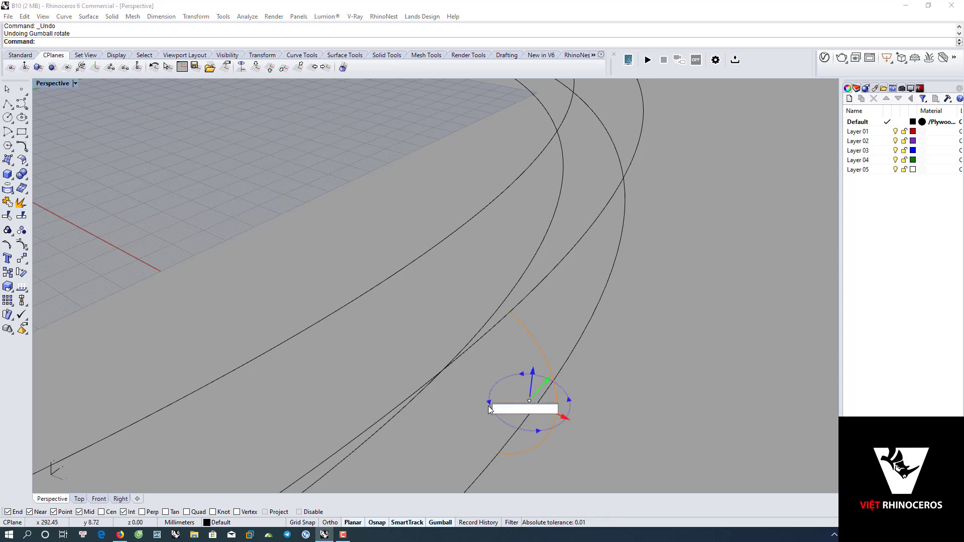
{"action": "type", "text": "180"}
{"action": "key", "text": "Return"}
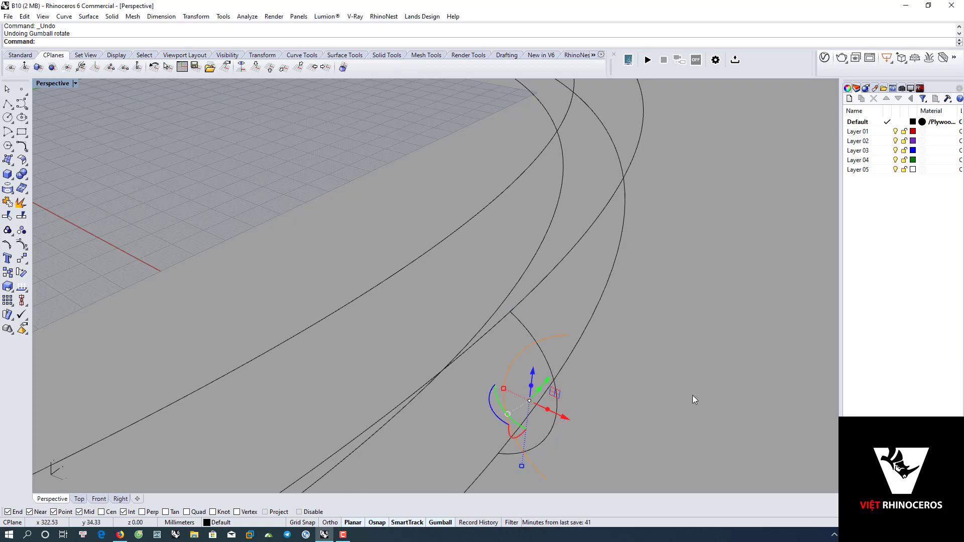
{"action": "key", "text": "Escape"}
Select the slanted profile arc to move it.
{"action": "right_click_drag", "start_coordinate": [586, 352], "coordinate": [704, 380]}
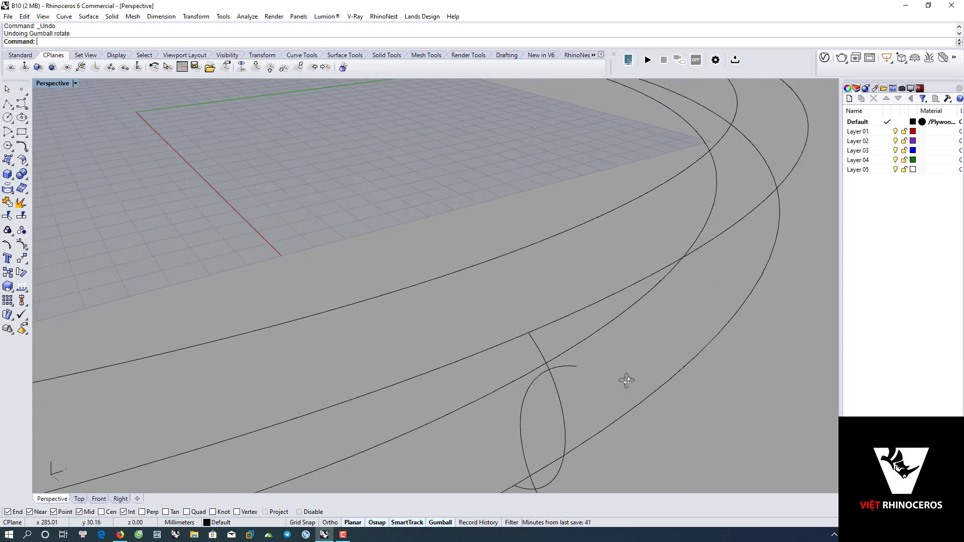
{"action": "left_click", "coordinate": [493, 304]}
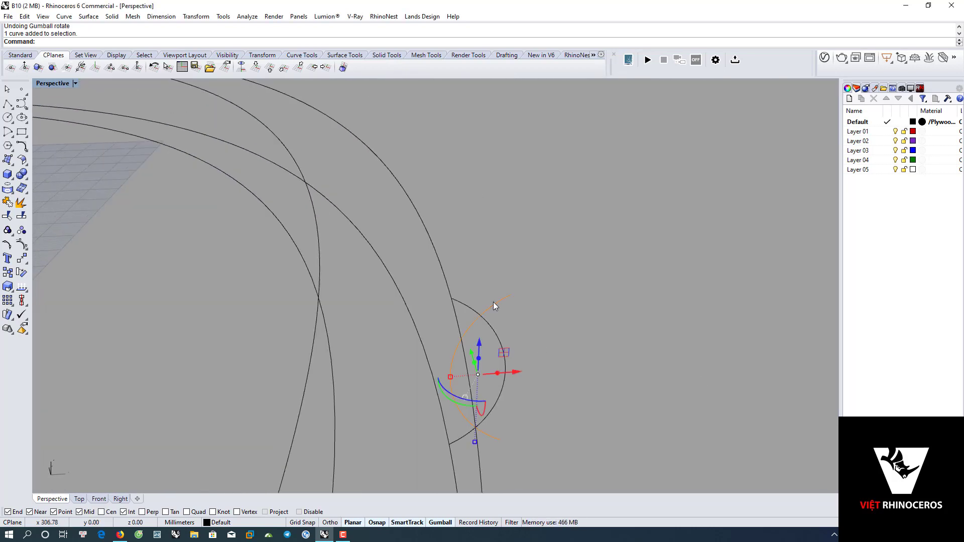
{"action": "type", "text": "Mv"}
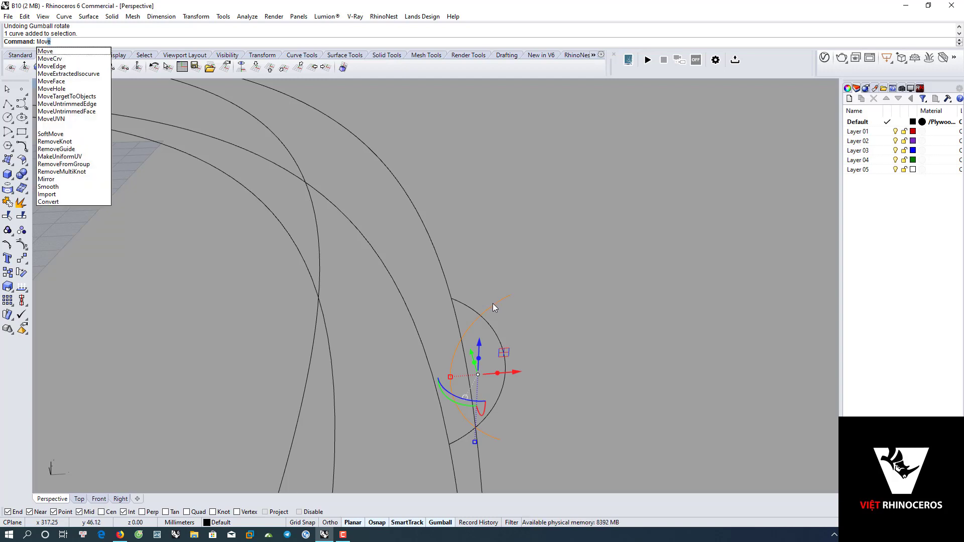
{"action": "type", "text": "e"}
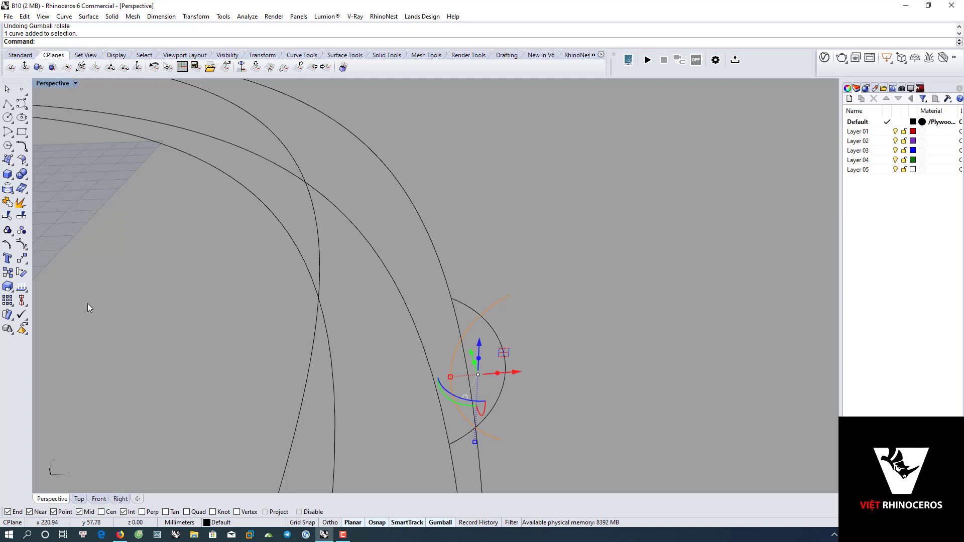
Move the profile arc so its end snaps onto the rim curve intersection.
{"action": "left_click", "coordinate": [21, 259]}
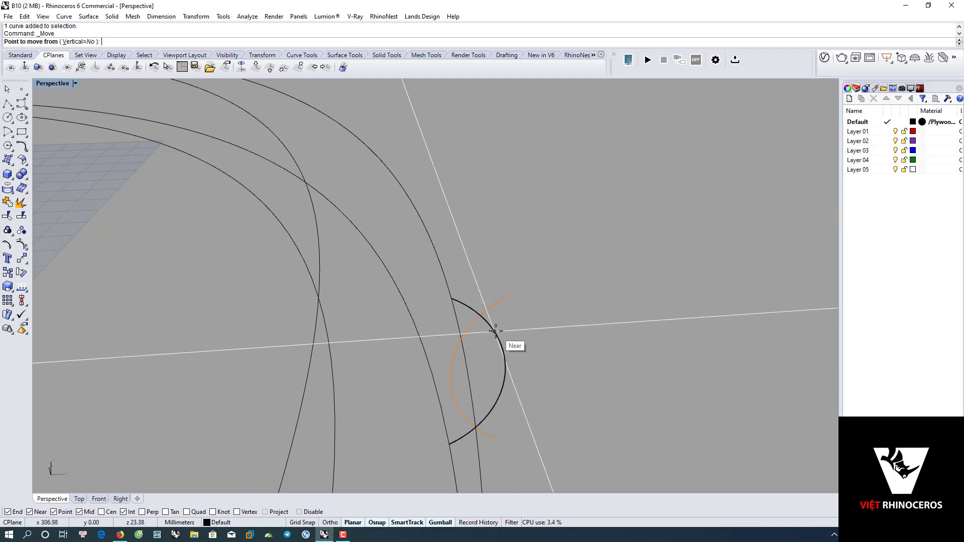
{"action": "left_click", "coordinate": [516, 292]}
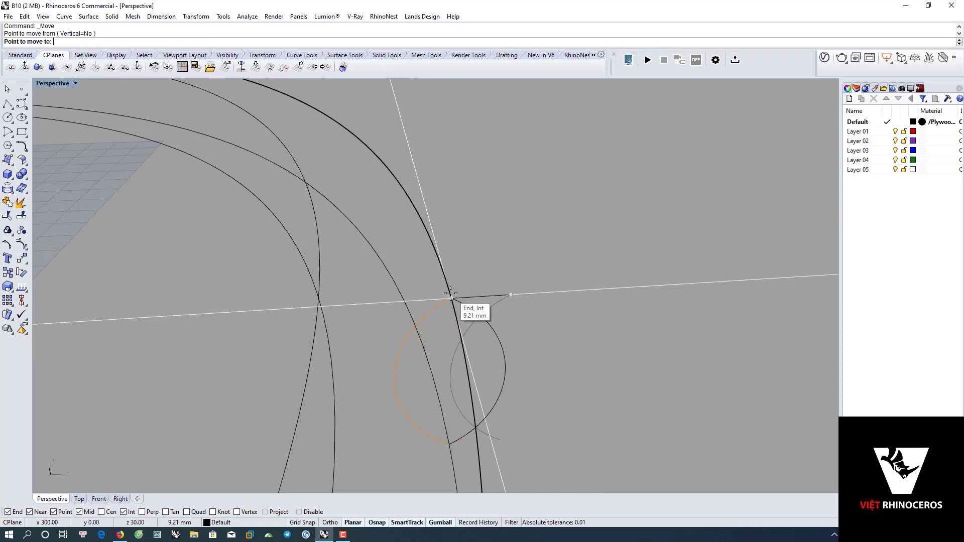
{"action": "left_click", "coordinate": [451, 298]}
{"action": "left_click", "coordinate": [574, 284]}
Shift the profile arc -20 mm along X with the gumball arrow.
{"action": "right_click_drag", "start_coordinate": [576, 285], "coordinate": [538, 287]}
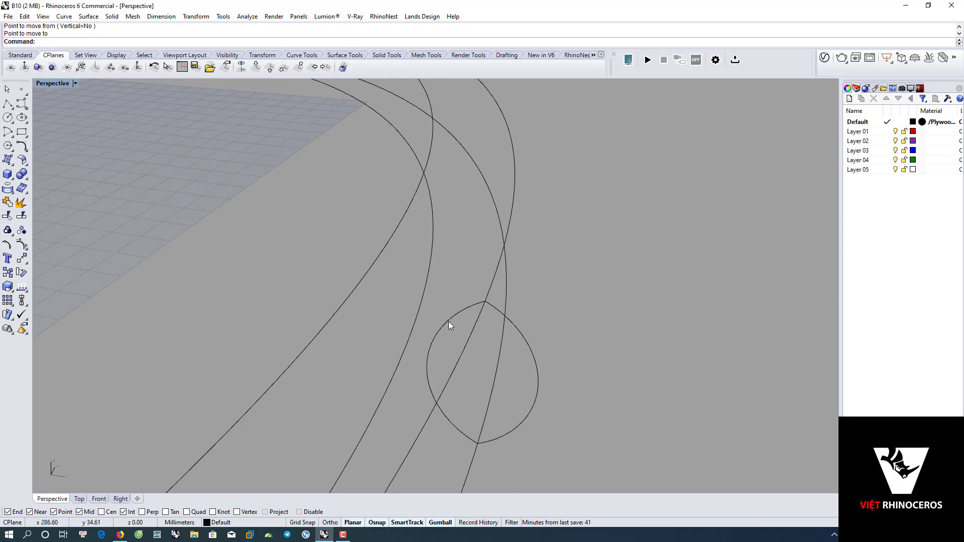
{"action": "left_click", "coordinate": [444, 321]}
{"action": "left_click", "coordinate": [544, 294]}
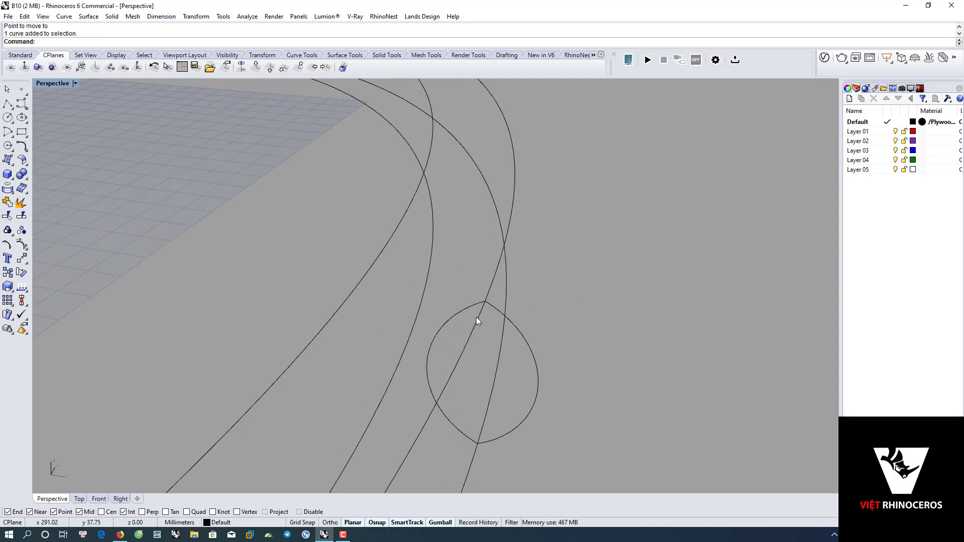
{"action": "left_click", "coordinate": [347, 296]}
{"action": "left_click", "coordinate": [465, 275]}
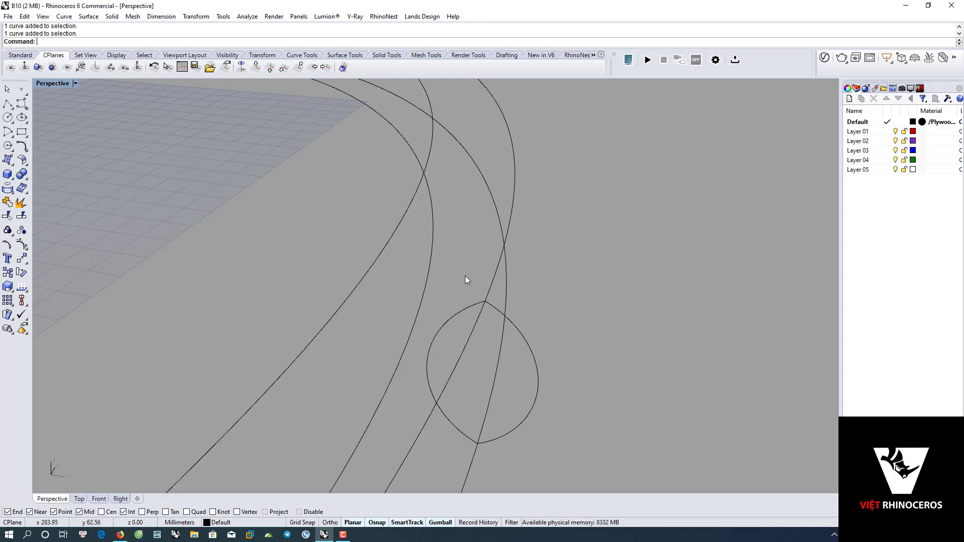
{"action": "left_click", "coordinate": [446, 320]}
{"action": "left_click", "coordinate": [492, 381]}
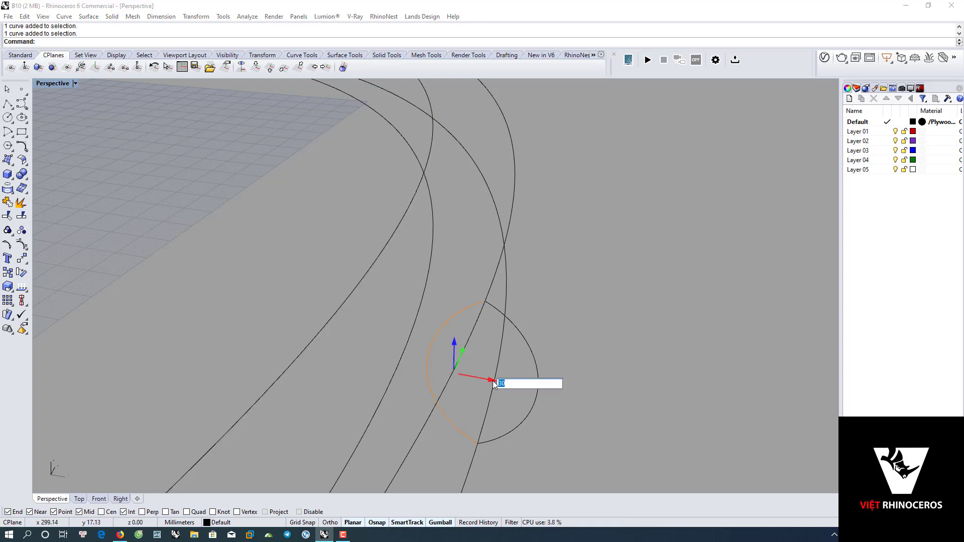
{"action": "type", "text": "1"}
{"action": "key", "text": "Return"}
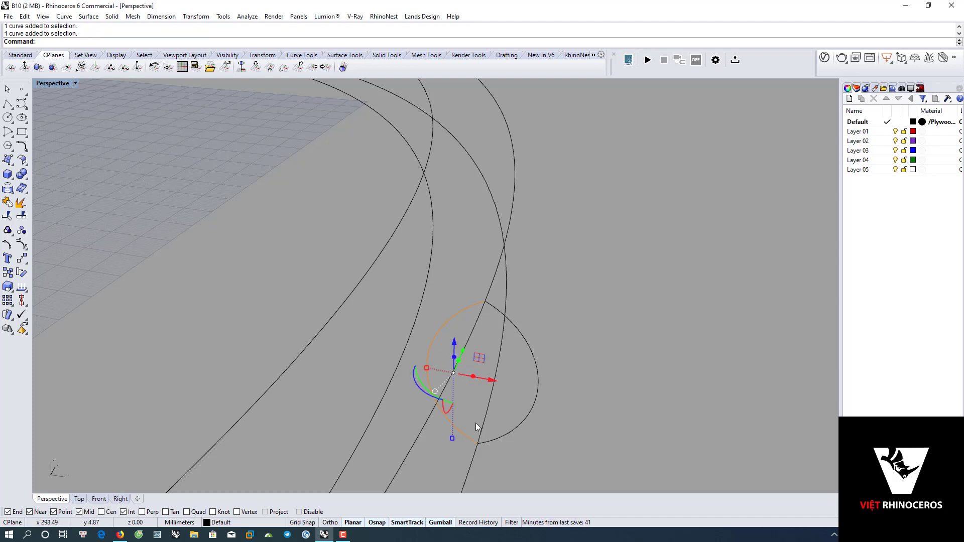
{"action": "left_click", "coordinate": [491, 378]}
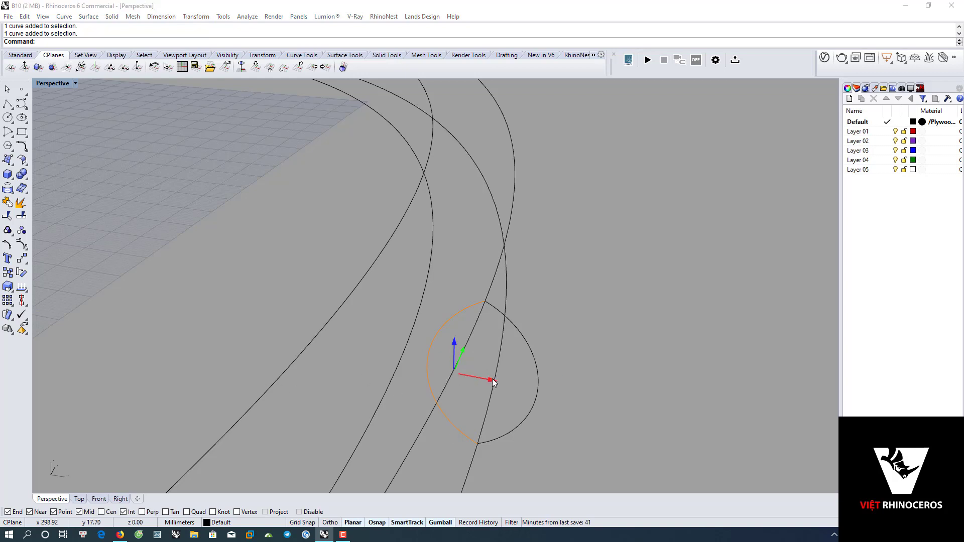
{"action": "type", "text": "-20"}
{"action": "key", "text": "Return"}
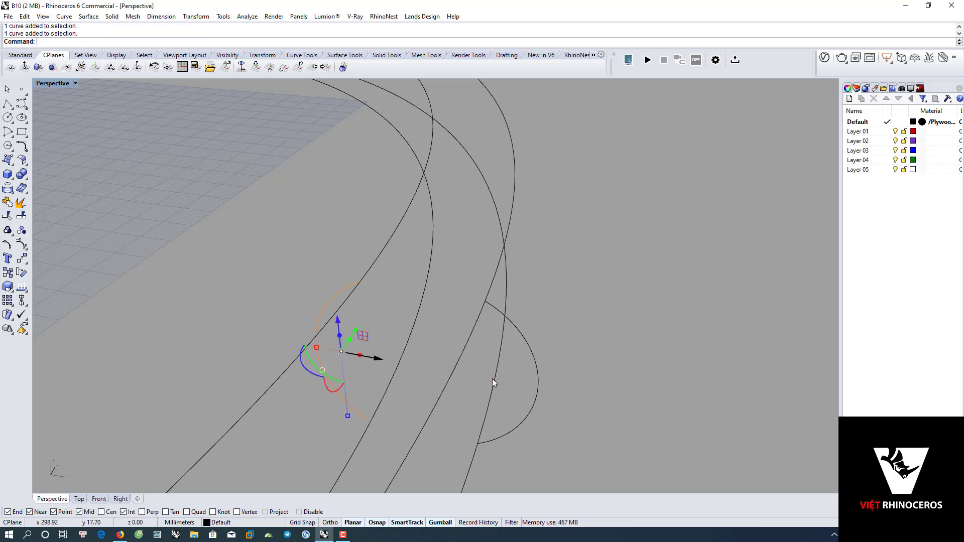
{"action": "mouse_move", "coordinate": [492, 378]}
{"action": "right_mouse_down"}
{"action": "mouse_move", "coordinate": [500, 312]}
{"action": "mouse_move", "coordinate": [498, 323]}
{"action": "right_mouse_up"}
Select the two rim curves as the sweep rails.
{"action": "scroll", "coordinate": [498, 323], "scroll_direction": "down", "scroll_amount": 5}
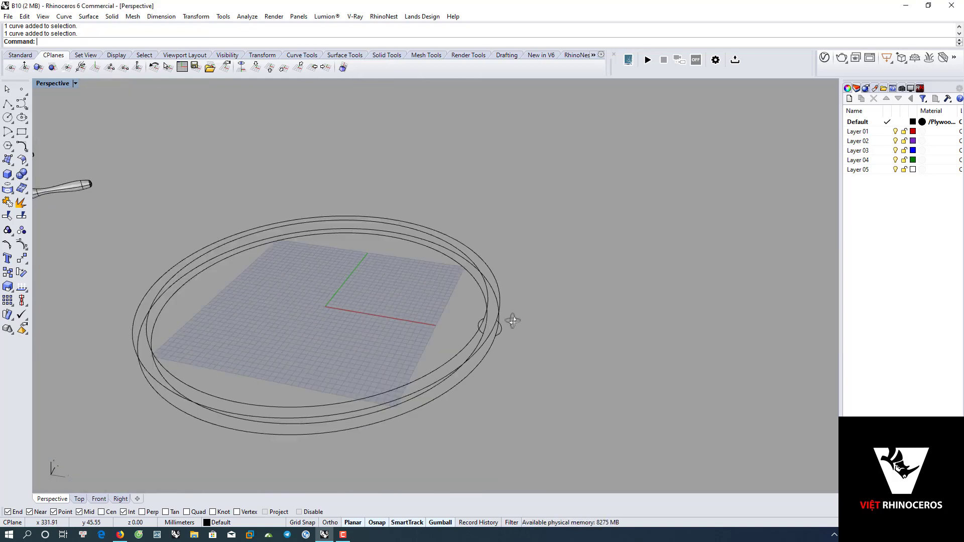
{"action": "scroll", "coordinate": [459, 325], "scroll_direction": "up", "scroll_amount": 3}
{"action": "scroll", "coordinate": [503, 357], "scroll_direction": "up", "scroll_amount": 2}
{"action": "scroll", "coordinate": [503, 357], "scroll_direction": "up", "scroll_amount": 1}
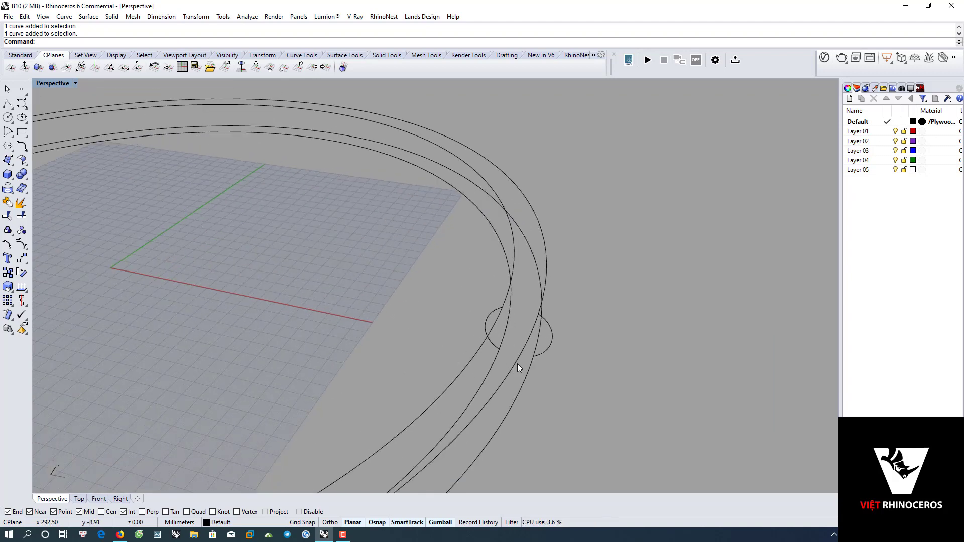
{"action": "mouse_move", "coordinate": [557, 300]}
{"action": "right_mouse_down"}
{"action": "mouse_move", "coordinate": [551, 258]}
{"action": "mouse_move", "coordinate": [518, 333]}
{"action": "right_mouse_up"}
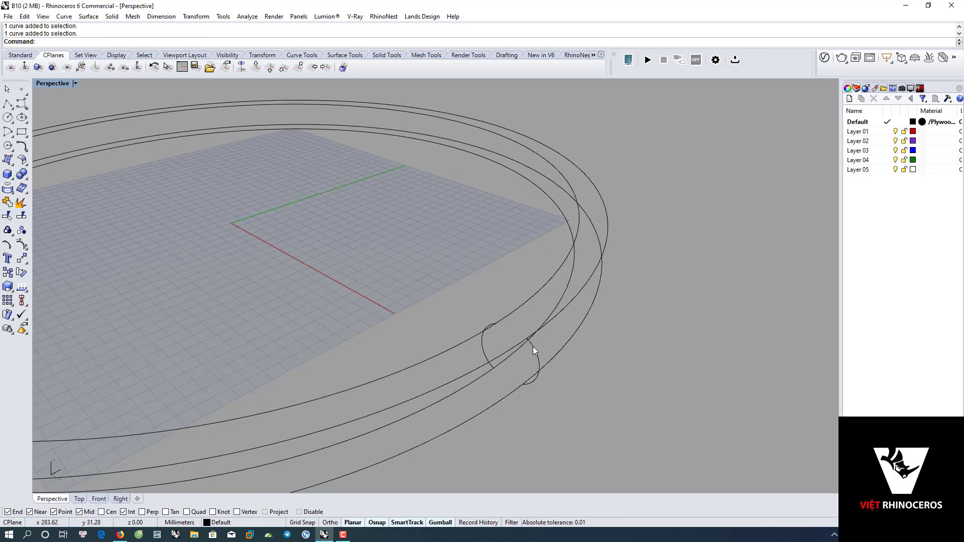
{"action": "scroll", "coordinate": [533, 350], "scroll_direction": "up", "scroll_amount": 2}
{"action": "scroll", "coordinate": [542, 320], "scroll_direction": "up", "scroll_amount": 2}
{"action": "left_click", "coordinate": [544, 315]}
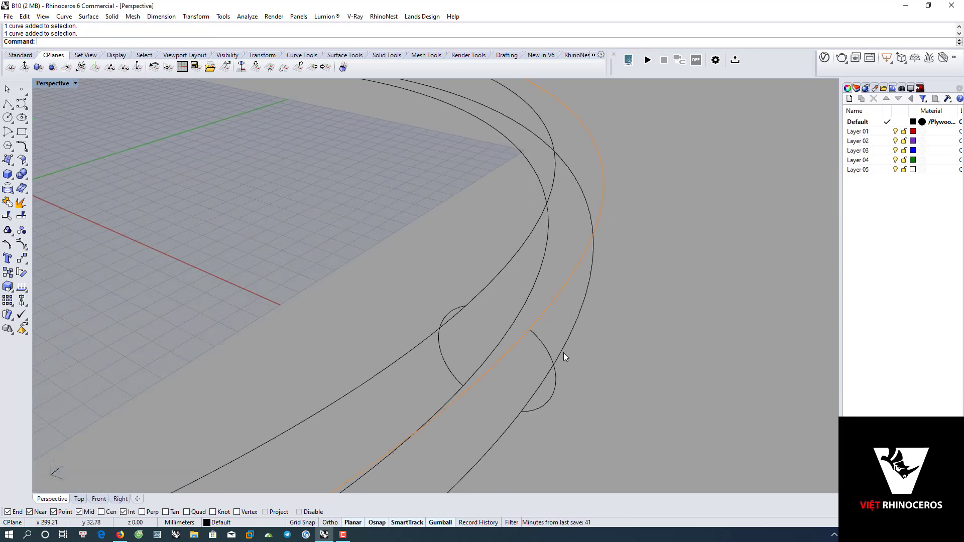
{"action": "left_click", "coordinate": [561, 348], "text": "shift"}
Run Sweep2 with the profile arc as the cross section.
{"action": "type", "text": "weep2"}
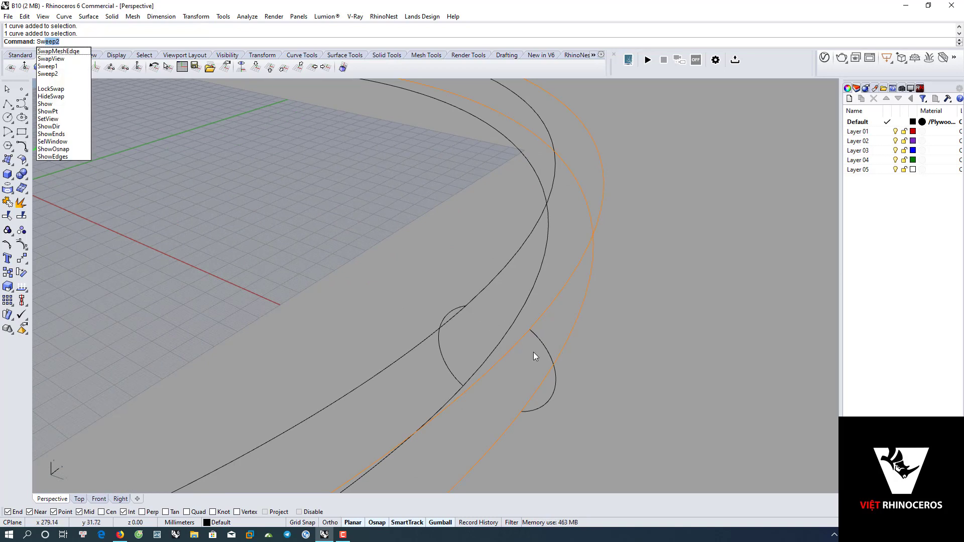
{"action": "key", "text": "Return"}
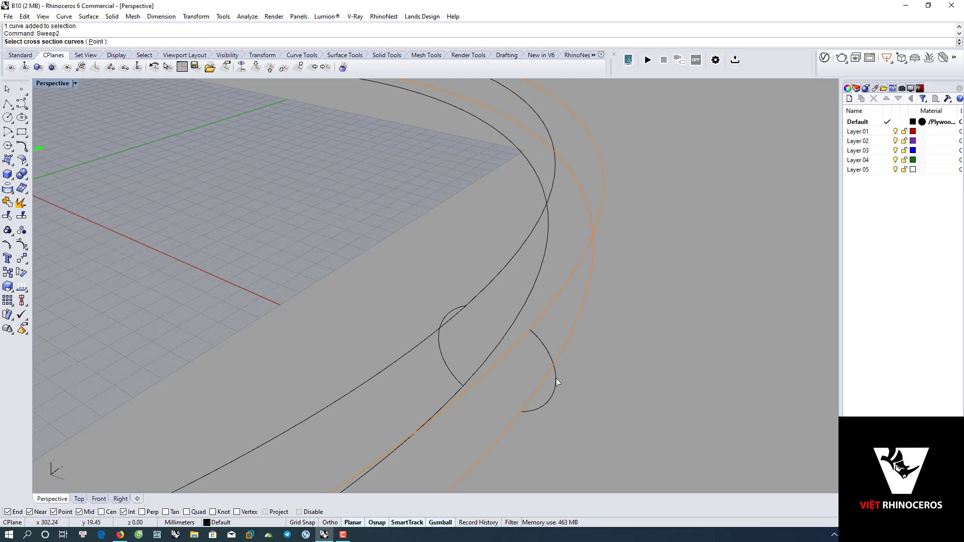
{"action": "left_click", "coordinate": [555, 378]}
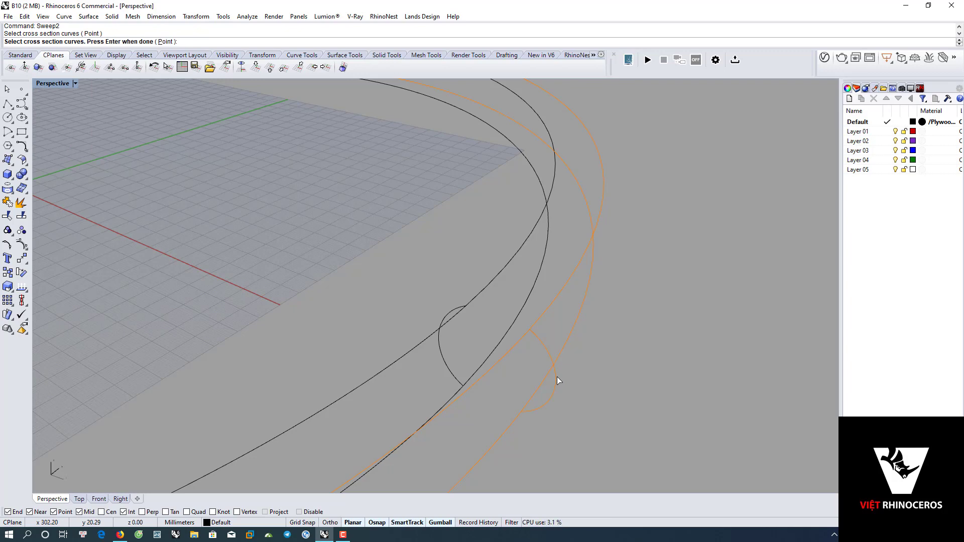
{"action": "scroll", "coordinate": [556, 377], "scroll_direction": "down", "scroll_amount": 2}
{"action": "key", "text": "Return"}
Build the first closed tube, then sweep a second tube along the other rim rails.
{"action": "left_click", "coordinate": [471, 351]}
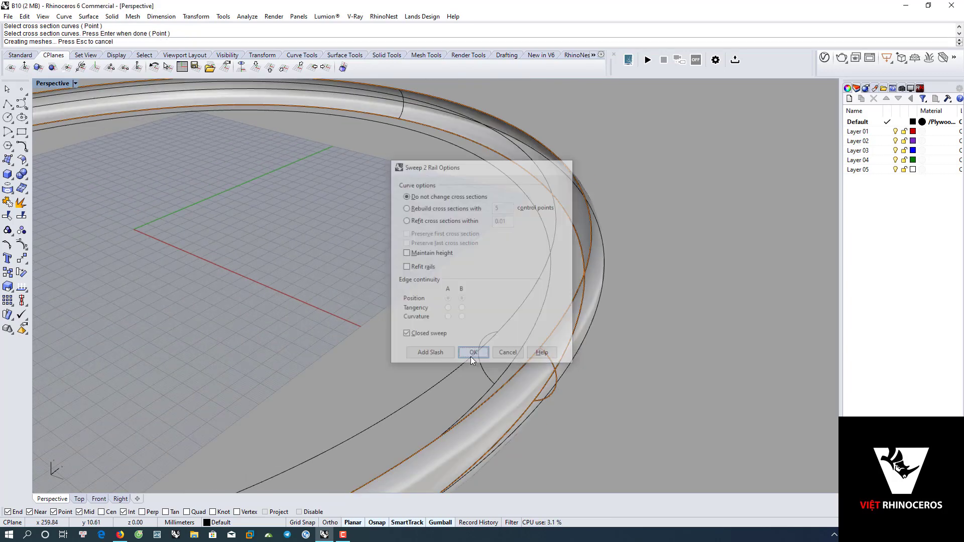
{"action": "scroll", "coordinate": [550, 330], "scroll_direction": "up", "scroll_amount": 3}
{"action": "scroll", "coordinate": [551, 330], "scroll_direction": "up", "scroll_amount": 3}
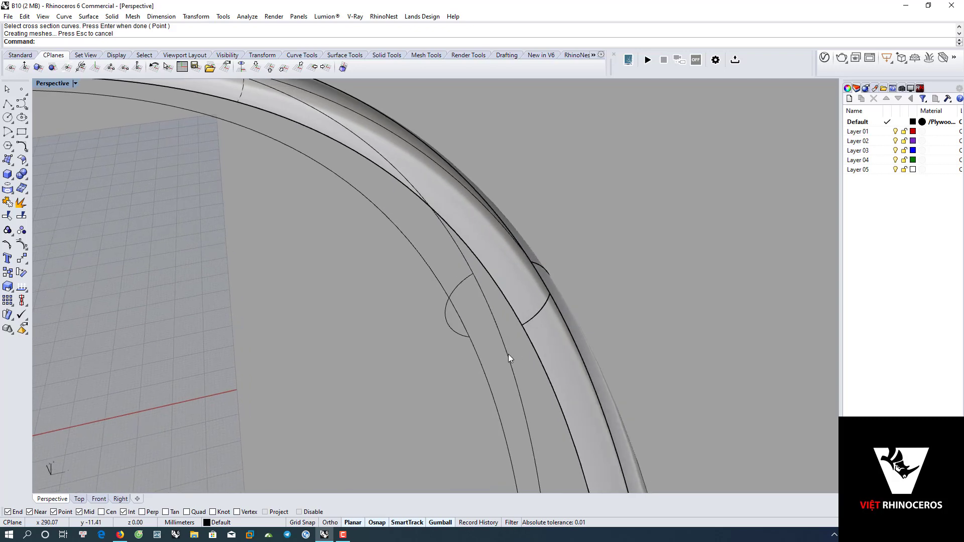
{"action": "left_click", "coordinate": [507, 353]}
{"action": "left_click", "coordinate": [481, 366]}
{"action": "left_click", "coordinate": [445, 317]}
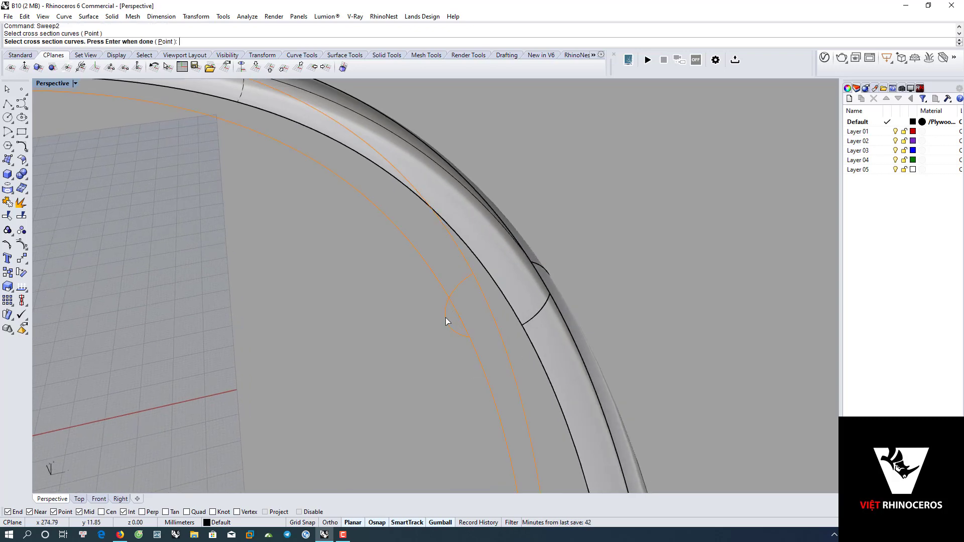
{"action": "key", "text": "Return"}
{"action": "left_click", "coordinate": [465, 355]}
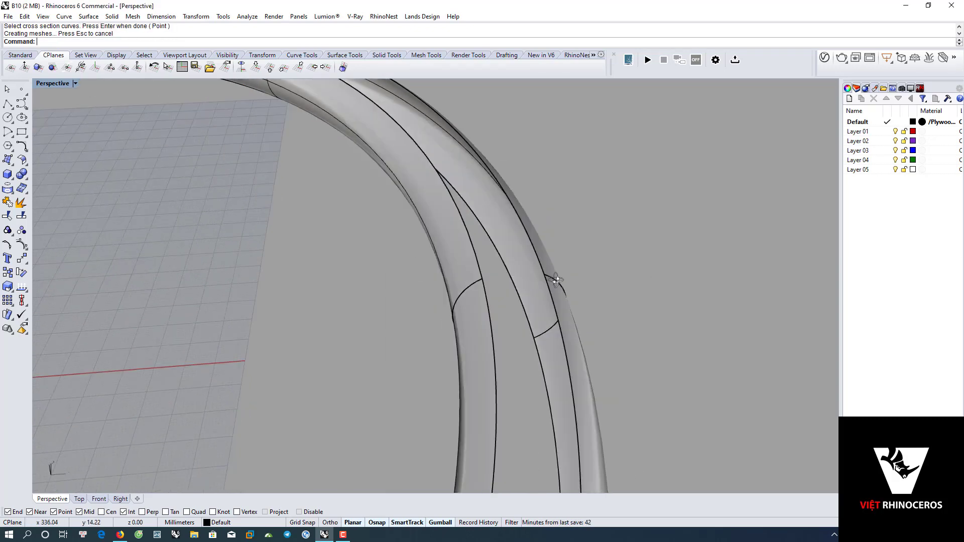
Pick an edge curve on each tube through the Selection Menu.
{"action": "right_click_drag", "start_coordinate": [634, 275], "coordinate": [447, 258]}
{"action": "scroll", "coordinate": [483, 308], "scroll_direction": "up", "scroll_amount": 3}
{"action": "right_click_drag", "start_coordinate": [484, 308], "coordinate": [487, 322]}
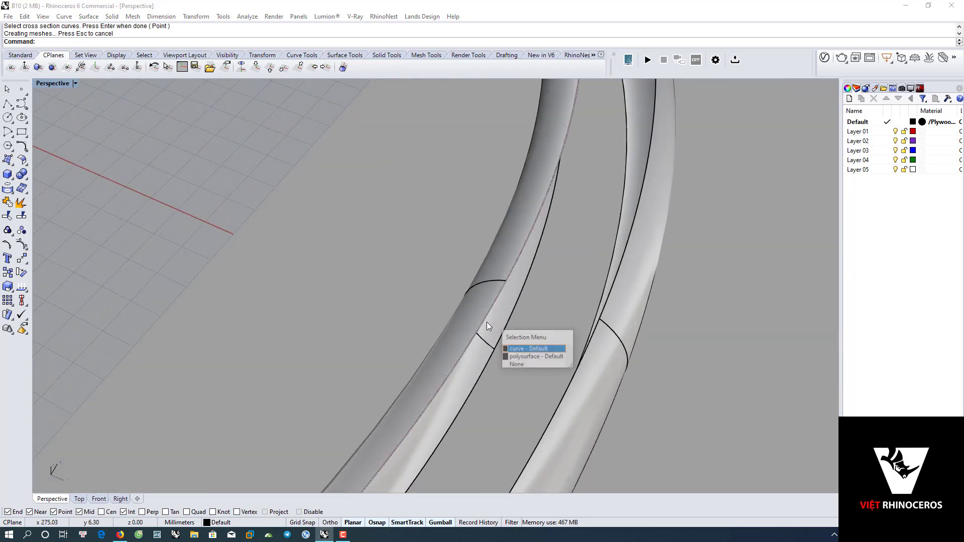
{"action": "left_click", "coordinate": [486, 321]}
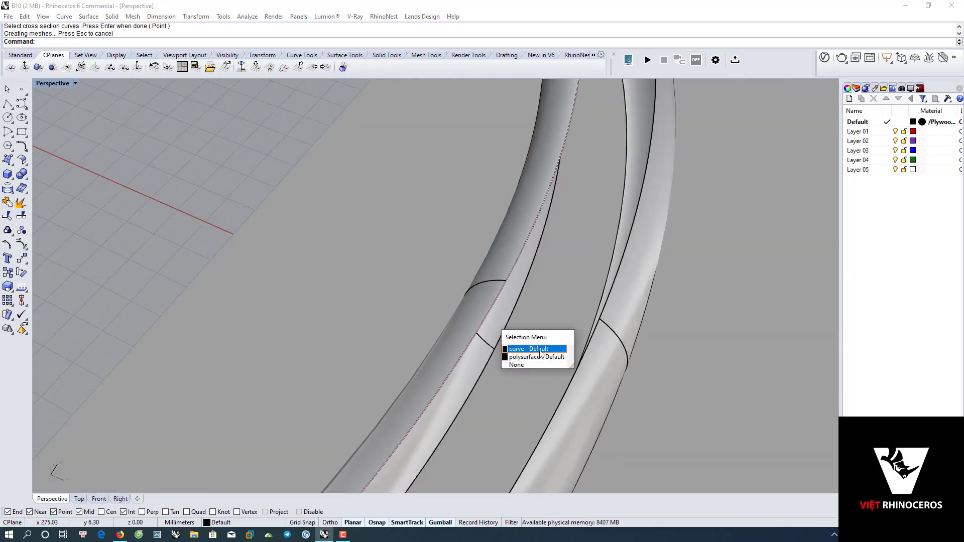
{"action": "left_click", "coordinate": [529, 348]}
{"action": "left_click", "coordinate": [559, 401]}
{"action": "right_click_drag", "start_coordinate": [551, 356], "coordinate": [535, 340]}
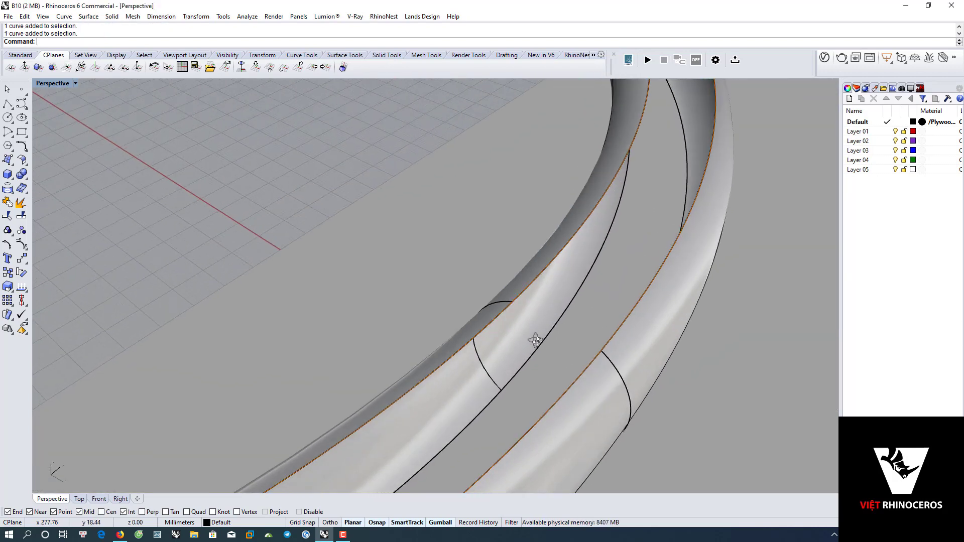
Loft a surface between the two picked tube edge curves with the default seam.
{"action": "type", "text": "Loft"}
{"action": "key", "text": "Return"}
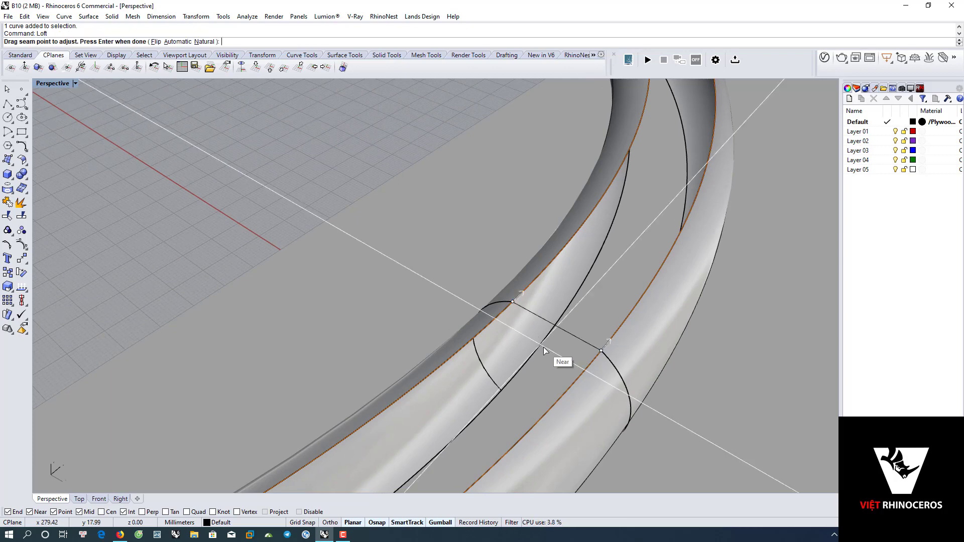
{"action": "key", "text": "Return"}
{"action": "left_click", "coordinate": [606, 341]}
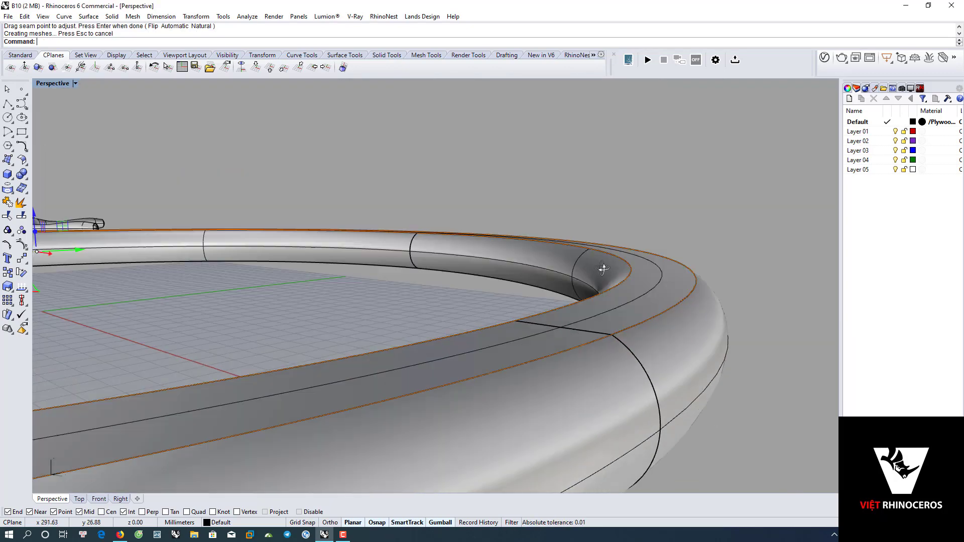
Loft a second surface between two more tube edge curves.
{"action": "scroll", "coordinate": [596, 307], "scroll_direction": "up", "scroll_amount": 5}
{"action": "mouse_move", "coordinate": [595, 308]}
{"action": "right_mouse_down"}
{"action": "mouse_move", "coordinate": [529, 316]}
{"action": "mouse_move", "coordinate": [547, 357]}
{"action": "right_mouse_up"}
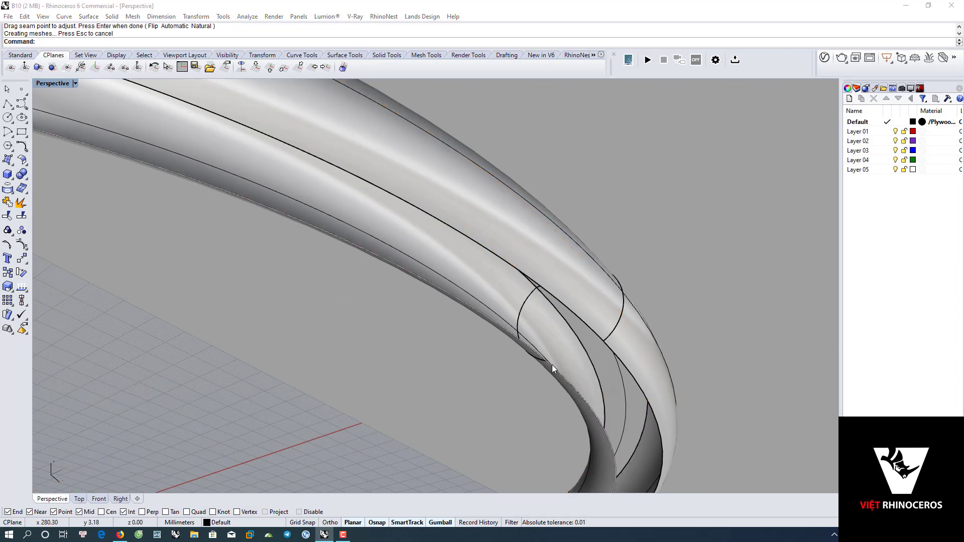
{"action": "left_click", "coordinate": [552, 364]}
{"action": "left_click", "coordinate": [604, 391]}
{"action": "left_click", "coordinate": [617, 357]}
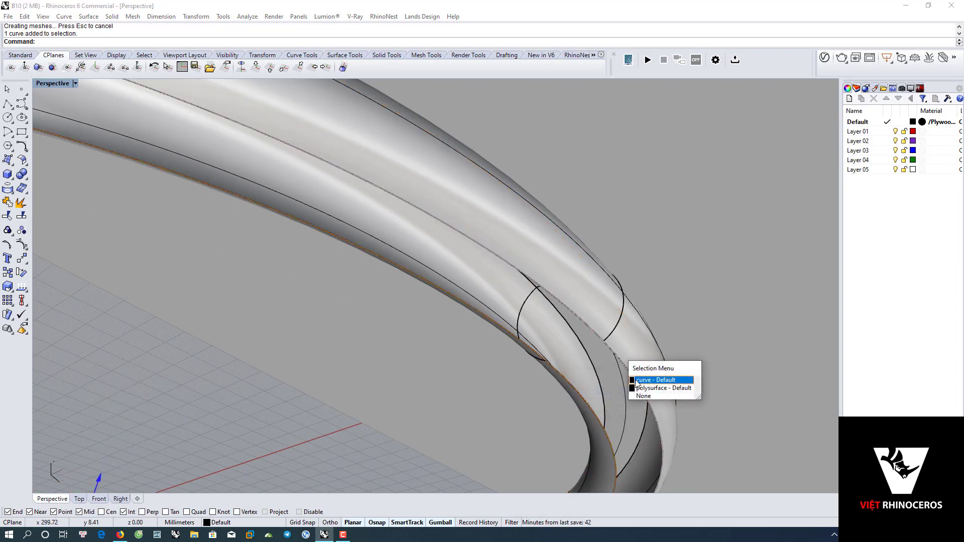
{"action": "left_click", "coordinate": [637, 384]}
{"action": "key", "text": "Return"}
{"action": "key", "text": "Return"}
{"action": "left_click", "coordinate": [617, 342]}
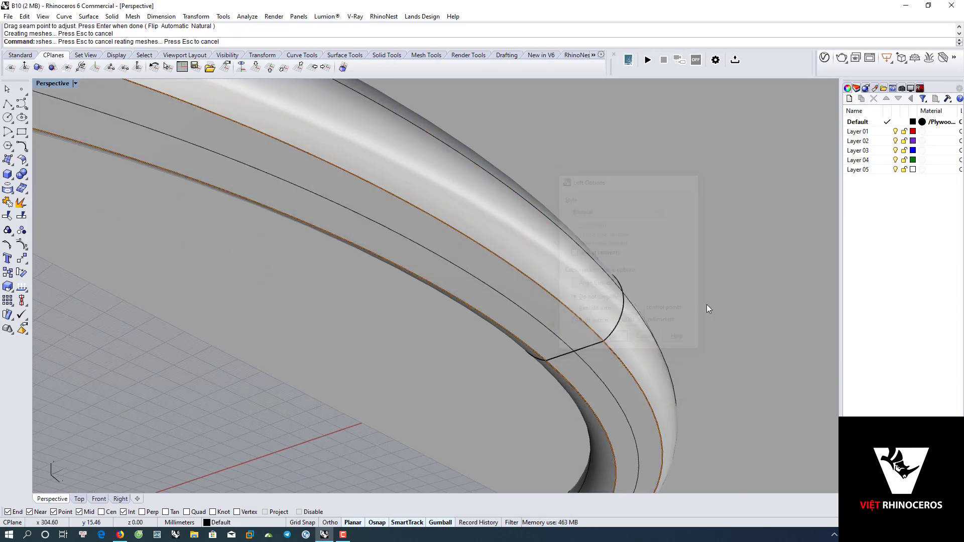
Select one of the rim's edge curves from the overlapping candidates.
{"action": "scroll", "coordinate": [677, 301], "scroll_direction": "down", "scroll_amount": 5}
{"action": "right_click_drag", "start_coordinate": [649, 300], "coordinate": [580, 389]}
{"action": "scroll", "coordinate": [554, 343], "scroll_direction": "up", "scroll_amount": 5}
{"action": "scroll", "coordinate": [554, 345], "scroll_direction": "down", "scroll_amount": 5}
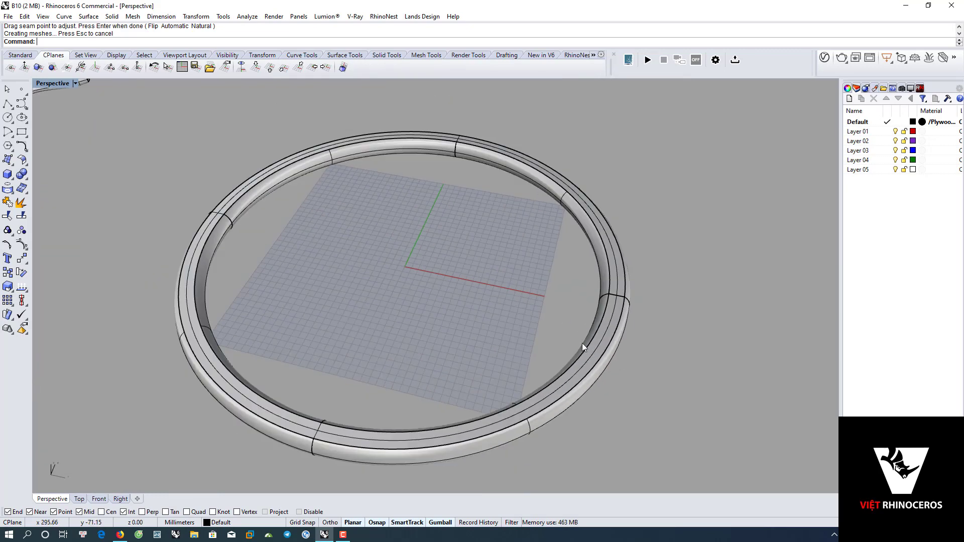
{"action": "scroll", "coordinate": [577, 319], "scroll_direction": "down", "scroll_amount": 4}
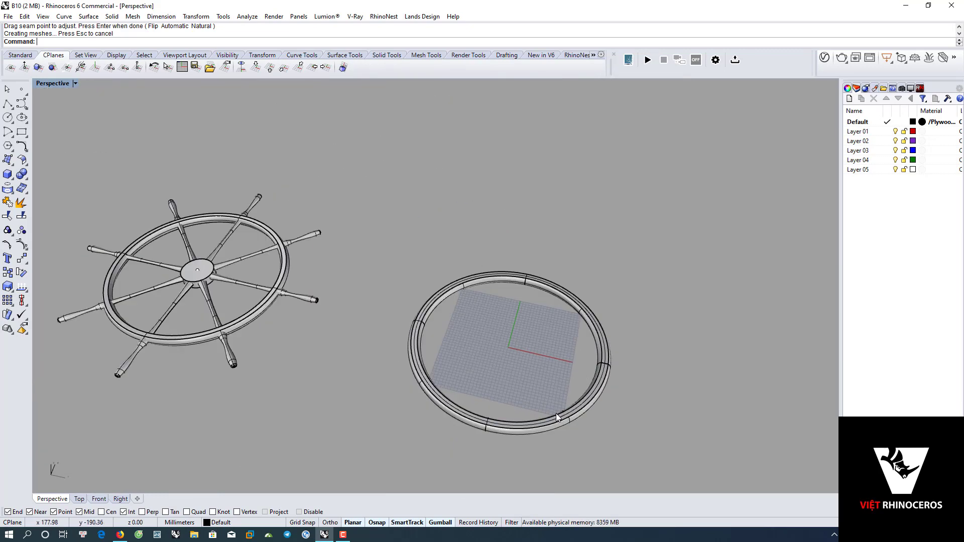
{"action": "scroll", "coordinate": [289, 380], "scroll_direction": "up", "scroll_amount": 5}
{"action": "scroll", "coordinate": [287, 377], "scroll_direction": "down", "scroll_amount": 3}
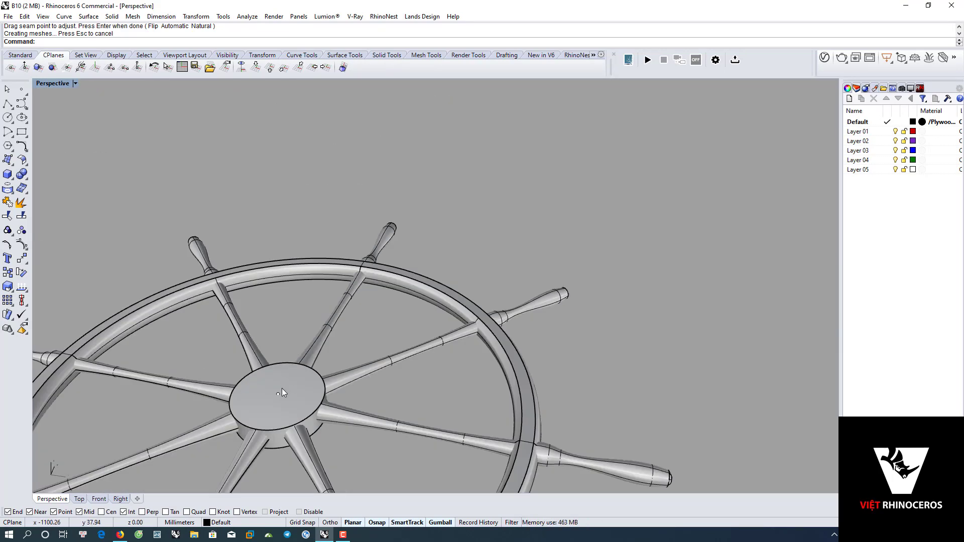
{"action": "scroll", "coordinate": [282, 387], "scroll_direction": "down", "scroll_amount": 2}
{"action": "scroll", "coordinate": [424, 282], "scroll_direction": "down", "scroll_amount": 1}
{"action": "scroll", "coordinate": [603, 389], "scroll_direction": "up", "scroll_amount": 3}
{"action": "scroll", "coordinate": [540, 382], "scroll_direction": "up", "scroll_amount": 2}
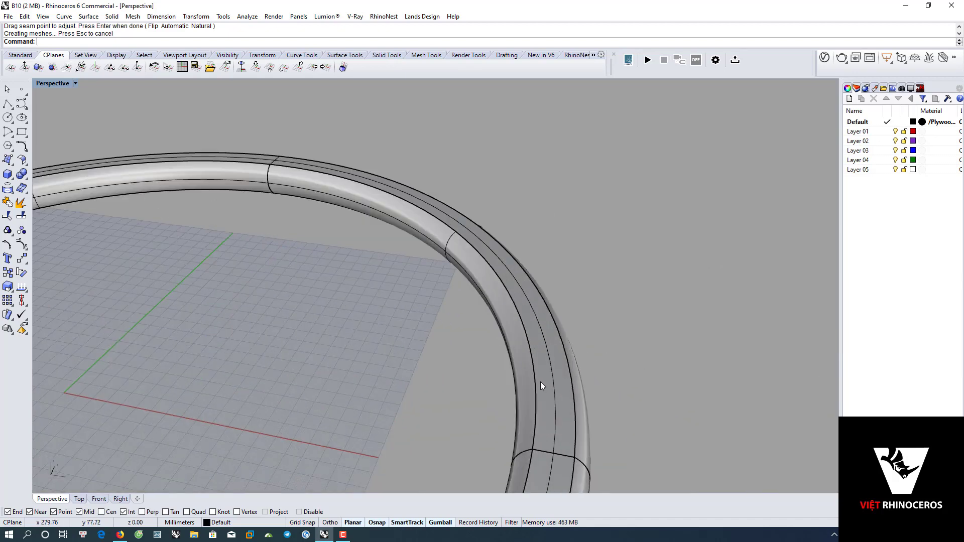
{"action": "scroll", "coordinate": [532, 375], "scroll_direction": "up", "scroll_amount": 2}
{"action": "left_click", "coordinate": [532, 375]}
{"action": "left_click", "coordinate": [560, 402]}
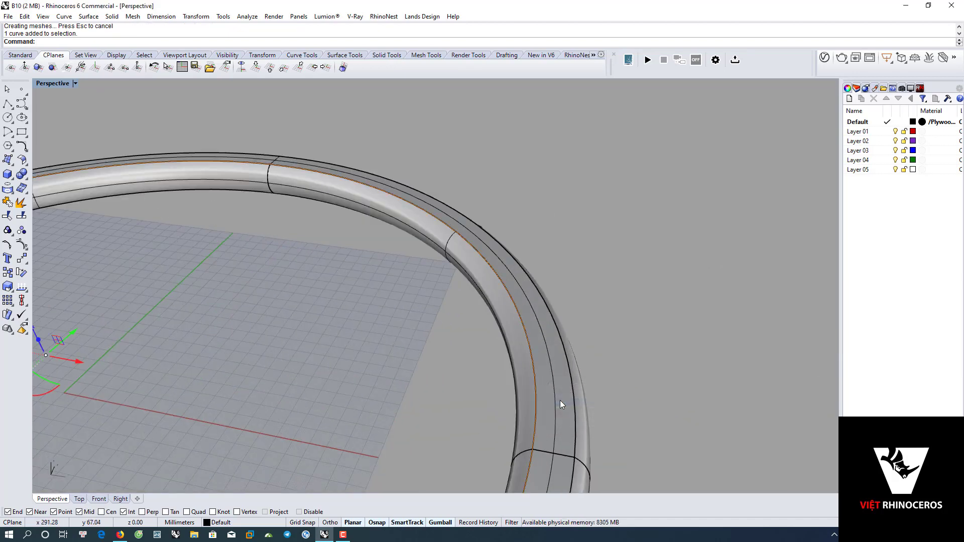
Offset the first rim edge curve 220 toward the wheel centre.
{"action": "type", "text": "of"}
{"action": "key", "text": "Return"}
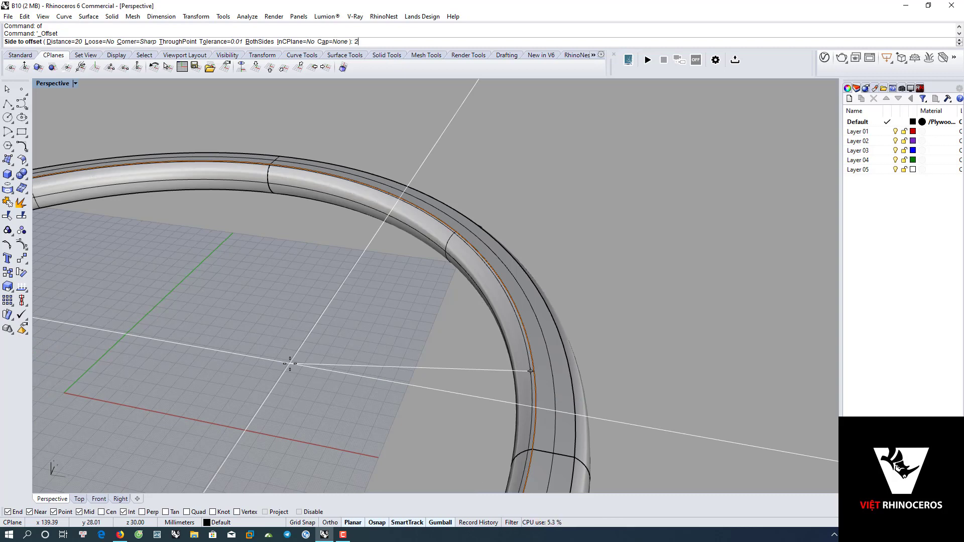
{"action": "type", "text": "220"}
{"action": "key", "text": "Return"}
{"action": "left_click", "coordinate": [290, 364]}
Offset the rim's other edge curve 220 toward the centre as well.
{"action": "scroll", "coordinate": [291, 361], "scroll_direction": "down", "scroll_amount": 5}
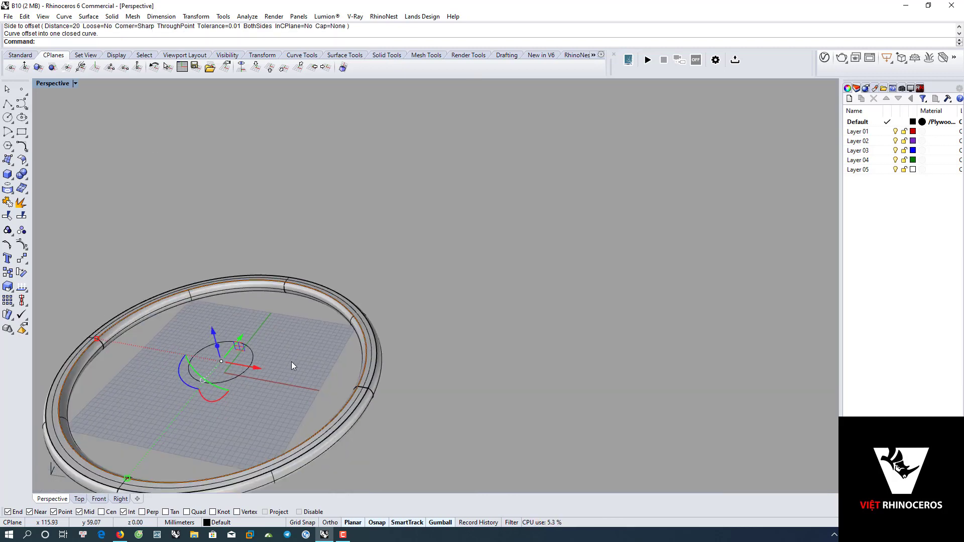
{"action": "right_click_drag", "start_coordinate": [291, 362], "coordinate": [293, 260]}
{"action": "scroll", "coordinate": [357, 249], "scroll_direction": "up", "scroll_amount": 3}
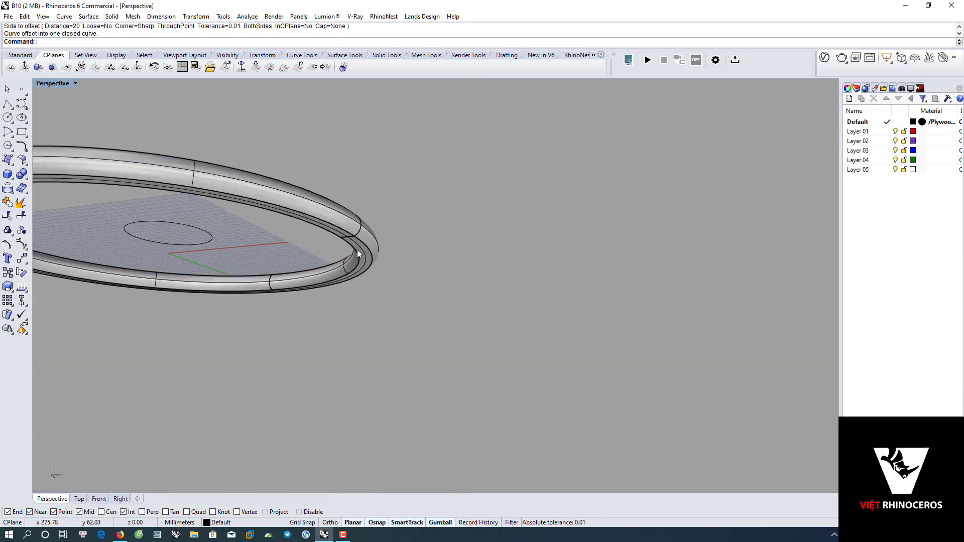
{"action": "scroll", "coordinate": [357, 258], "scroll_direction": "up", "scroll_amount": 2}
{"action": "left_click", "coordinate": [357, 257]}
{"action": "left_click", "coordinate": [384, 286]}
{"action": "scroll", "coordinate": [269, 291], "scroll_direction": "down", "scroll_amount": 4}
{"action": "key", "text": "Return"}
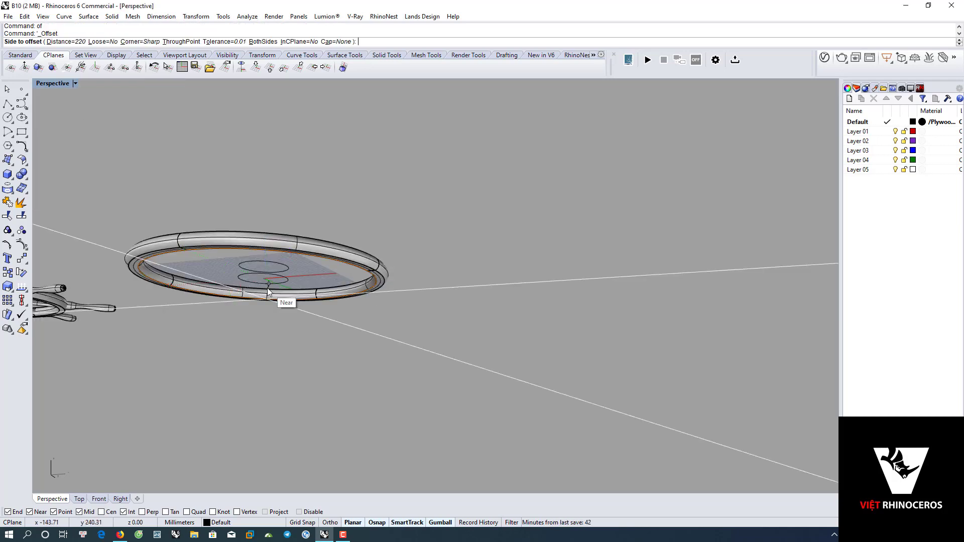
{"action": "left_click", "coordinate": [267, 288]}
Window-select both new stacked hub circles at the wheel centre.
{"action": "scroll", "coordinate": [304, 399], "scroll_direction": "up", "scroll_amount": 2}
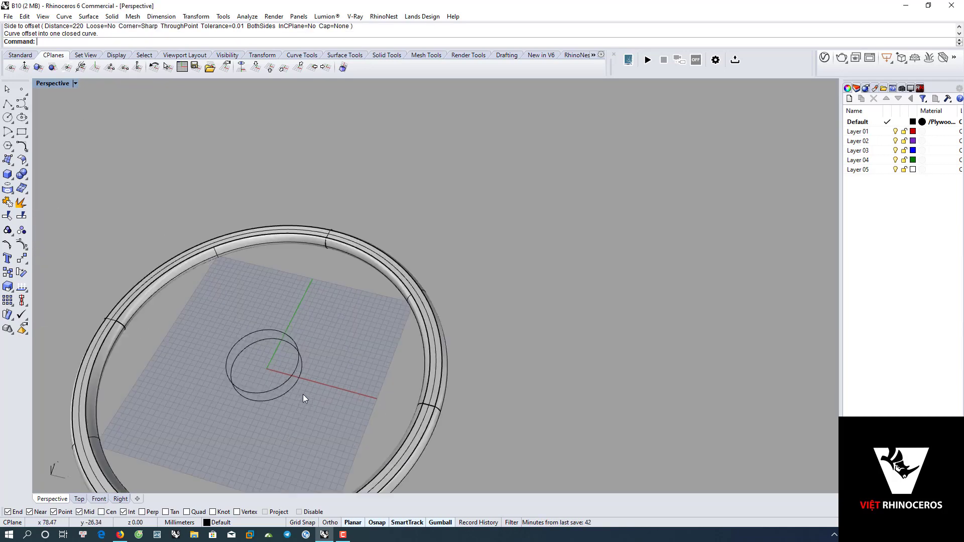
{"action": "scroll", "coordinate": [304, 398], "scroll_direction": "up", "scroll_amount": 3}
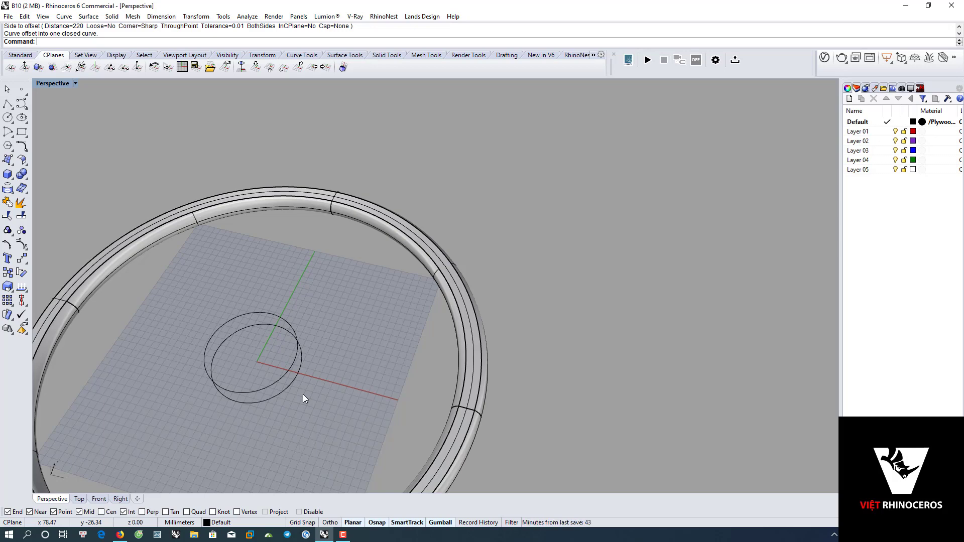
{"action": "right_click_drag", "start_coordinate": [273, 314], "coordinate": [372, 326]}
{"action": "scroll", "coordinate": [371, 321], "scroll_direction": "up", "scroll_amount": 3}
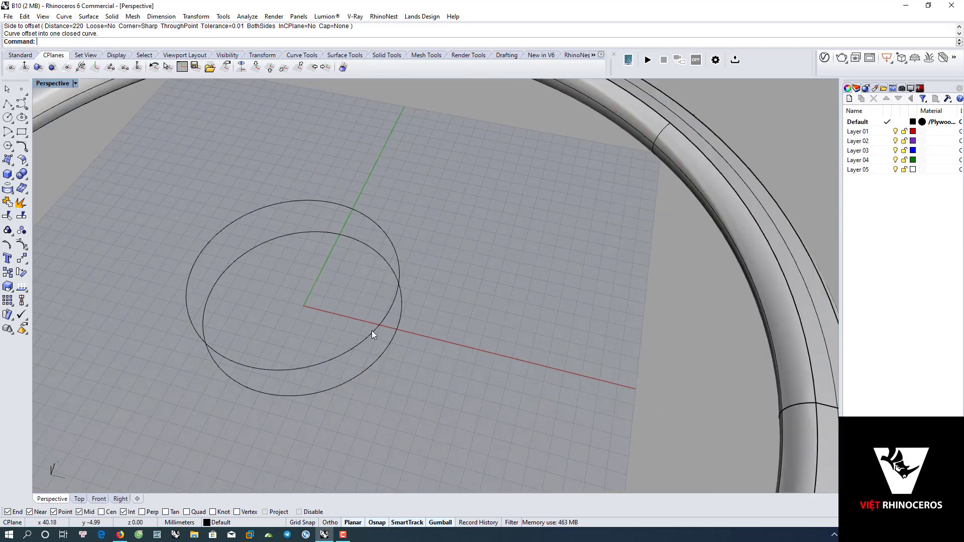
{"action": "scroll", "coordinate": [372, 326], "scroll_direction": "up", "scroll_amount": 2}
{"action": "left_click_drag", "start_coordinate": [368, 312], "coordinate": [323, 259]}
{"action": "type", "text": "Loft"}
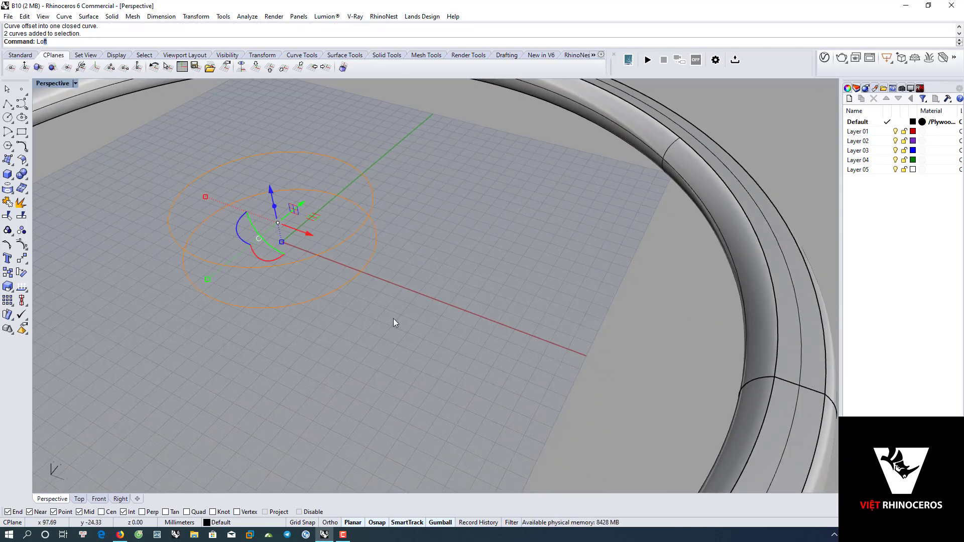
Loft the two selected hub circles into a cylindrical band using the default loft settings.
{"action": "key", "text": "Return"}
{"action": "key", "text": "Return"}
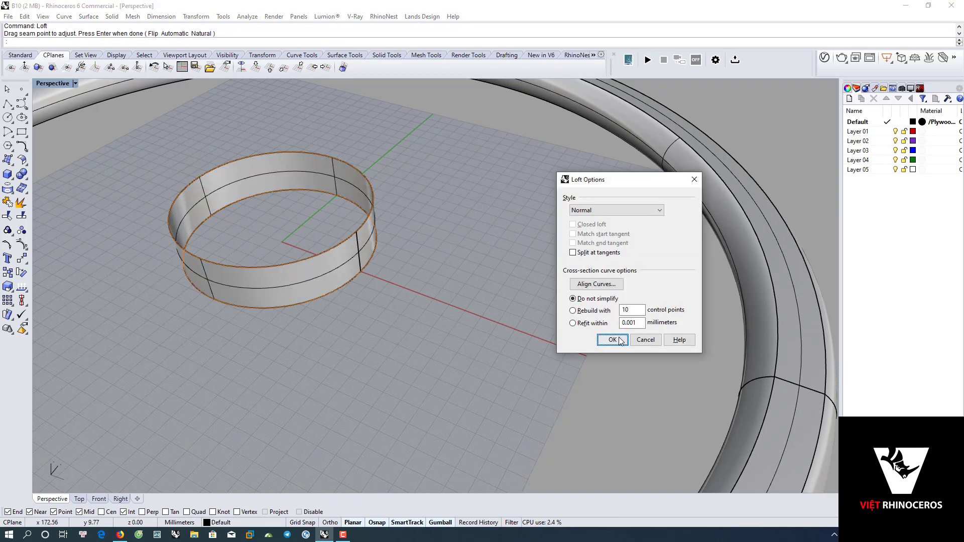
{"action": "left_click", "coordinate": [612, 340]}
{"action": "right_click_drag", "start_coordinate": [487, 279], "coordinate": [406, 305]}
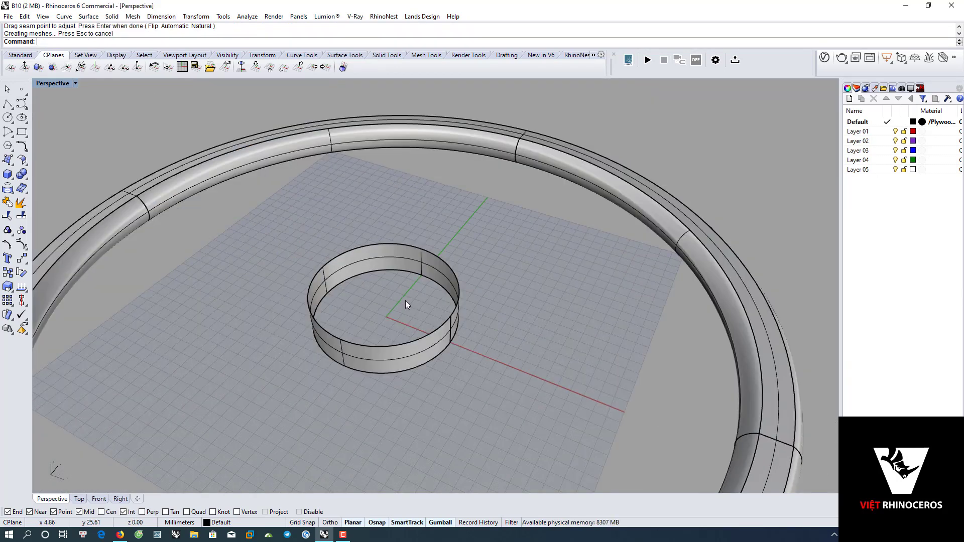
{"action": "left_click", "coordinate": [19, 162]}
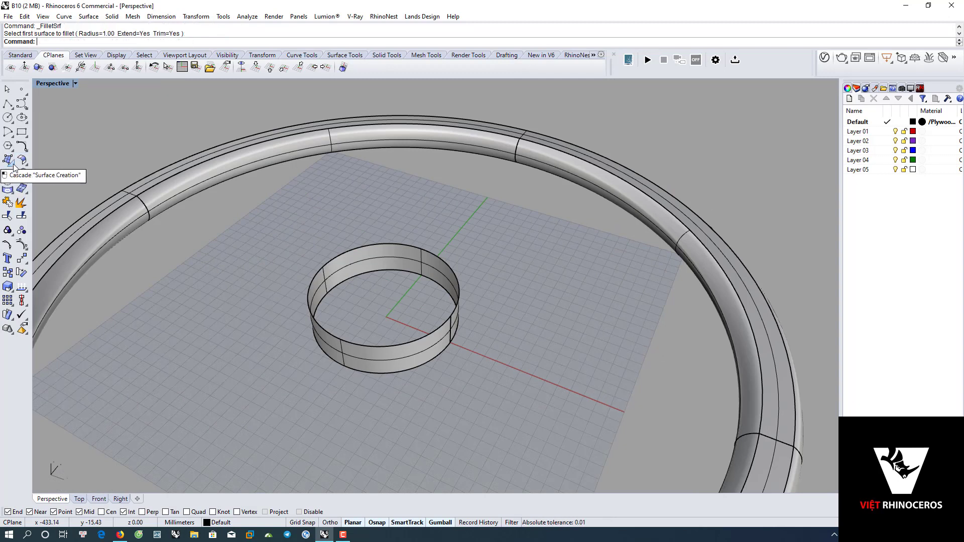
{"action": "left_click", "coordinate": [14, 165]}
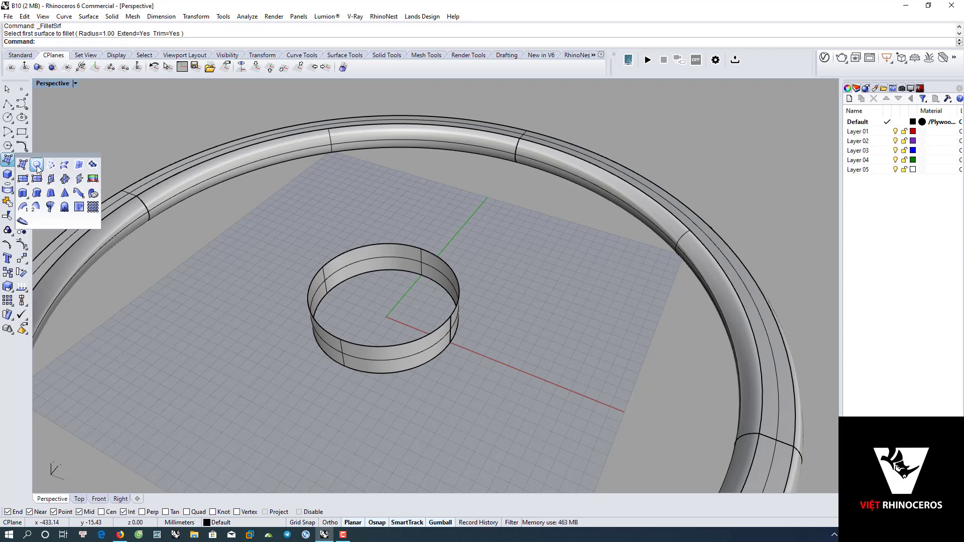
Build planar caps from the hub band's top and bottom edges.
{"action": "left_click", "coordinate": [37, 166]}
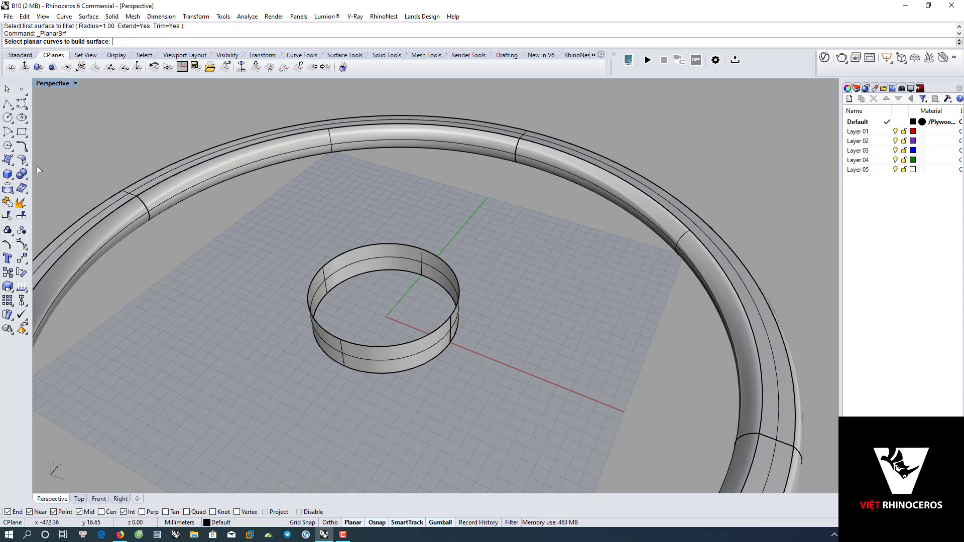
{"action": "left_click", "coordinate": [406, 346]}
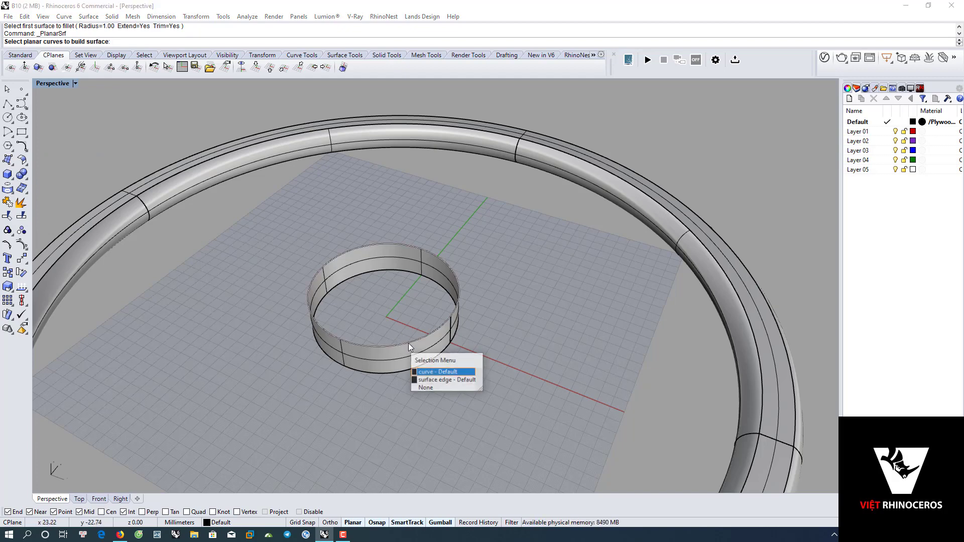
{"action": "left_click", "coordinate": [426, 373]}
{"action": "mouse_move", "coordinate": [395, 329]}
{"action": "right_mouse_down"}
{"action": "mouse_move", "coordinate": [368, 275]}
{"action": "mouse_move", "coordinate": [446, 316]}
{"action": "right_mouse_up"}
{"action": "left_click", "coordinate": [377, 254]}
{"action": "left_click", "coordinate": [408, 275]}
{"action": "key", "text": "Return"}
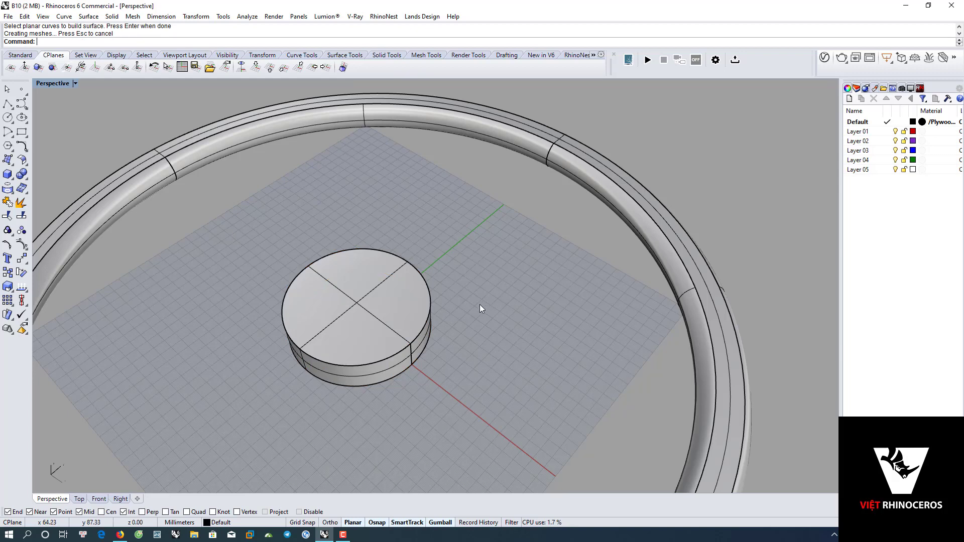
Check the new top cap, then orbit around the hub and rim to inspect the closed cylinder.
{"action": "left_click", "coordinate": [371, 295]}
{"action": "right_click_drag", "start_coordinate": [493, 265], "coordinate": [390, 172]}
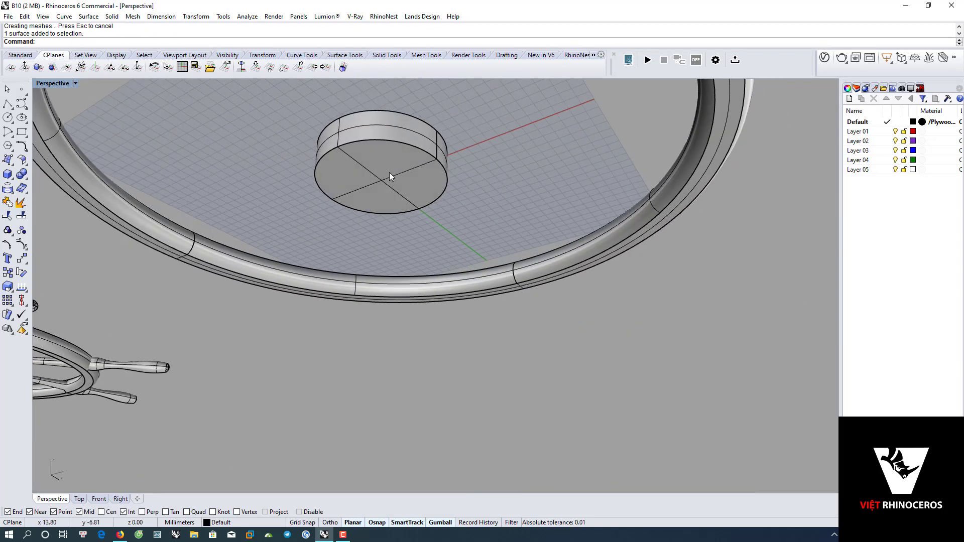
{"action": "right_click_drag", "start_coordinate": [498, 190], "coordinate": [489, 324]}
{"action": "key", "text": "Escape"}
{"action": "mouse_move", "coordinate": [469, 279]}
{"action": "right_mouse_down"}
{"action": "mouse_move", "coordinate": [388, 315]}
{"action": "mouse_move", "coordinate": [466, 312]}
{"action": "right_mouse_up"}
{"action": "scroll", "coordinate": [464, 308], "scroll_direction": "down", "scroll_amount": 3}
{"action": "right_click_drag", "start_coordinate": [487, 278], "coordinate": [434, 309]}
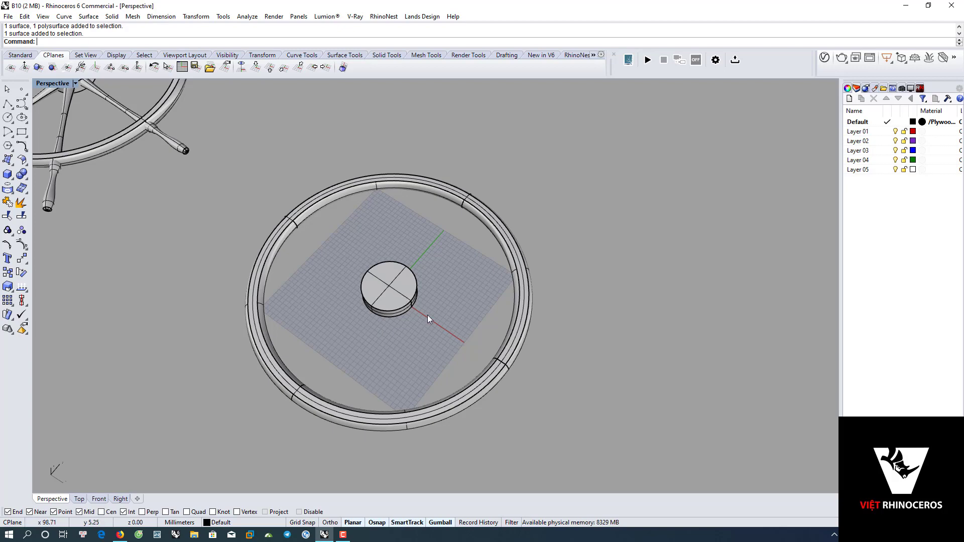
{"action": "scroll", "coordinate": [426, 315], "scroll_direction": "down", "scroll_amount": 3}
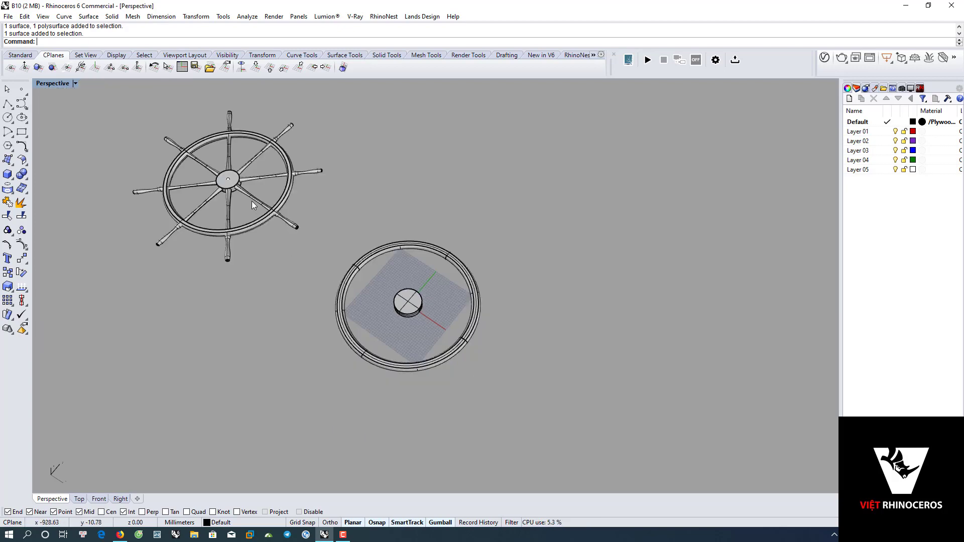
{"action": "scroll", "coordinate": [435, 327], "scroll_direction": "up", "scroll_amount": 1}
{"action": "scroll", "coordinate": [436, 327], "scroll_direction": "up", "scroll_amount": 3}
{"action": "scroll", "coordinate": [462, 330], "scroll_direction": "up", "scroll_amount": 1}
{"action": "scroll", "coordinate": [555, 293], "scroll_direction": "up", "scroll_amount": 1}
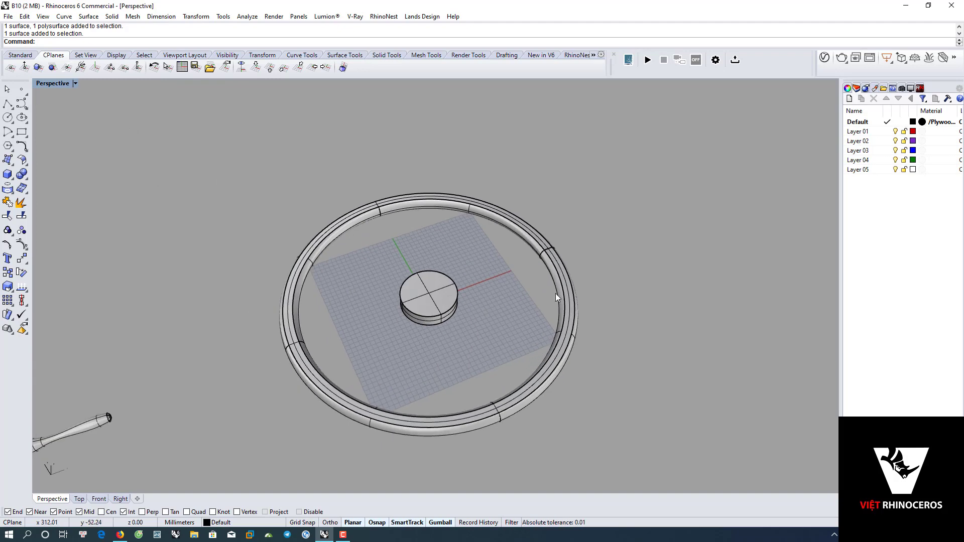
{"action": "mouse_move", "coordinate": [555, 293]}
{"action": "right_mouse_down"}
{"action": "mouse_move", "coordinate": [462, 345]}
{"action": "mouse_move", "coordinate": [405, 280]}
{"action": "mouse_move", "coordinate": [342, 178]}
{"action": "mouse_move", "coordinate": [377, 276]}
{"action": "right_mouse_up"}
{"action": "scroll", "coordinate": [342, 178], "scroll_direction": "up", "scroll_amount": 3}
{"action": "scroll", "coordinate": [376, 276], "scroll_direction": "up", "scroll_amount": 2}
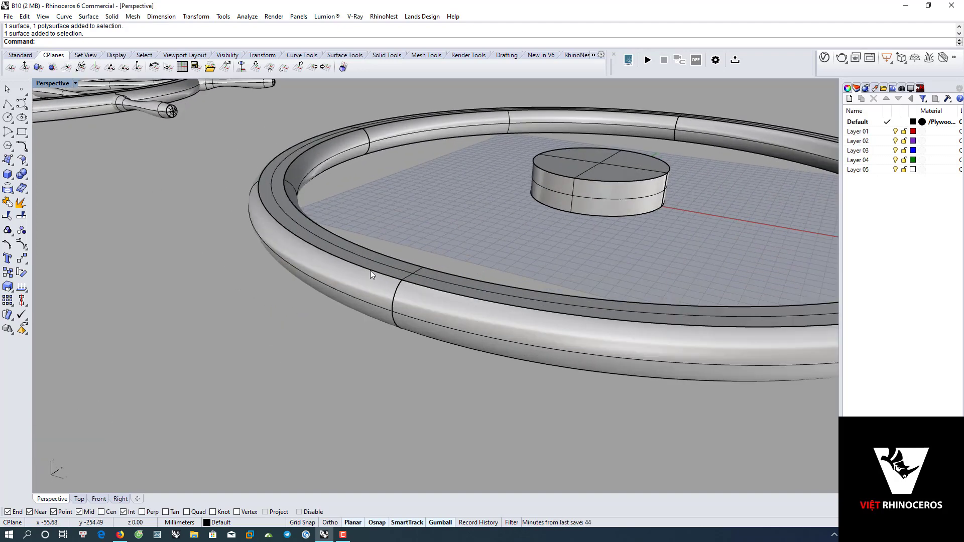
Start a circle centred on the rim, then cancel it.
{"action": "left_click", "coordinate": [8, 118]}
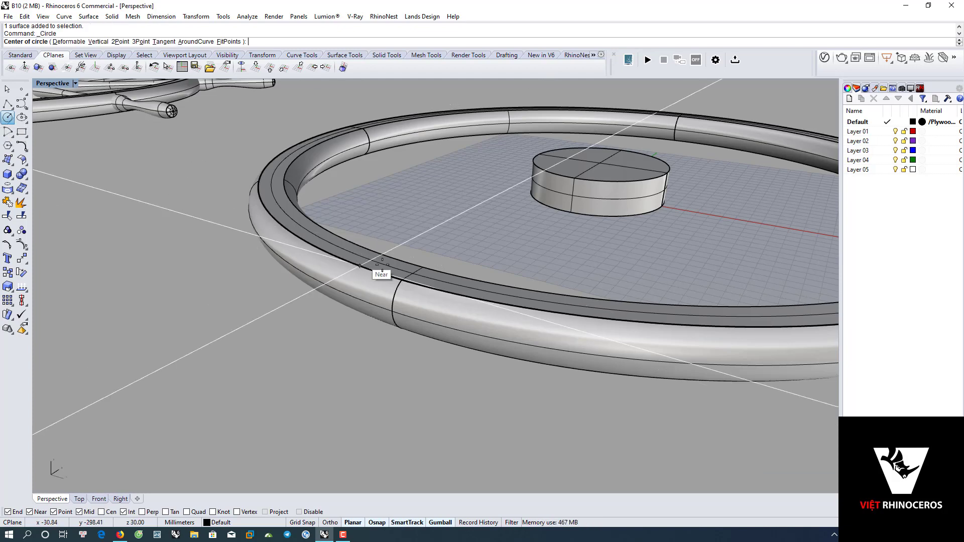
{"action": "left_click", "coordinate": [392, 312]}
{"action": "scroll", "coordinate": [414, 321], "scroll_direction": "up", "scroll_amount": 1}
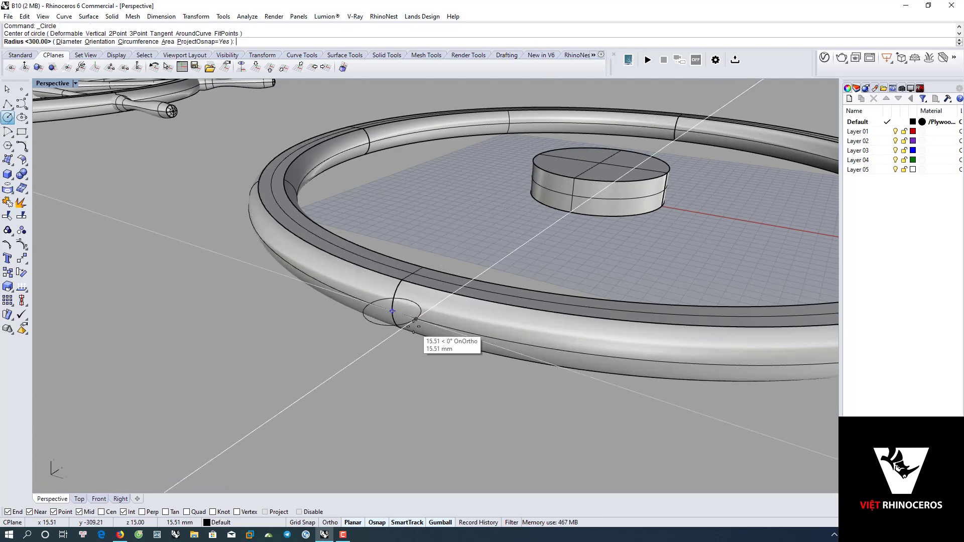
{"action": "scroll", "coordinate": [414, 324], "scroll_direction": "up", "scroll_amount": 2}
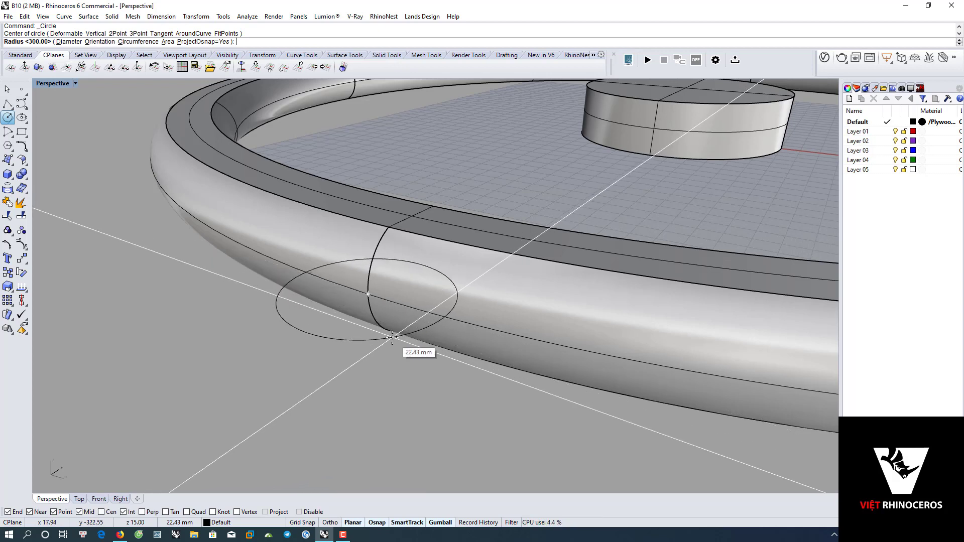
{"action": "key", "text": "Escape"}
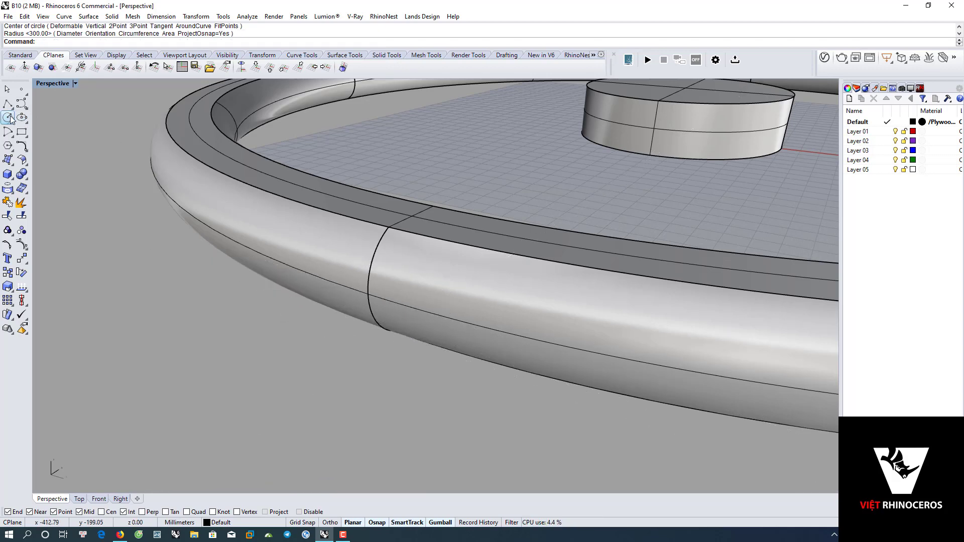
Draw a trial upright circle centred on the rim tube seam.
{"action": "left_click", "coordinate": [8, 117]}
{"action": "left_click", "coordinate": [95, 41]}
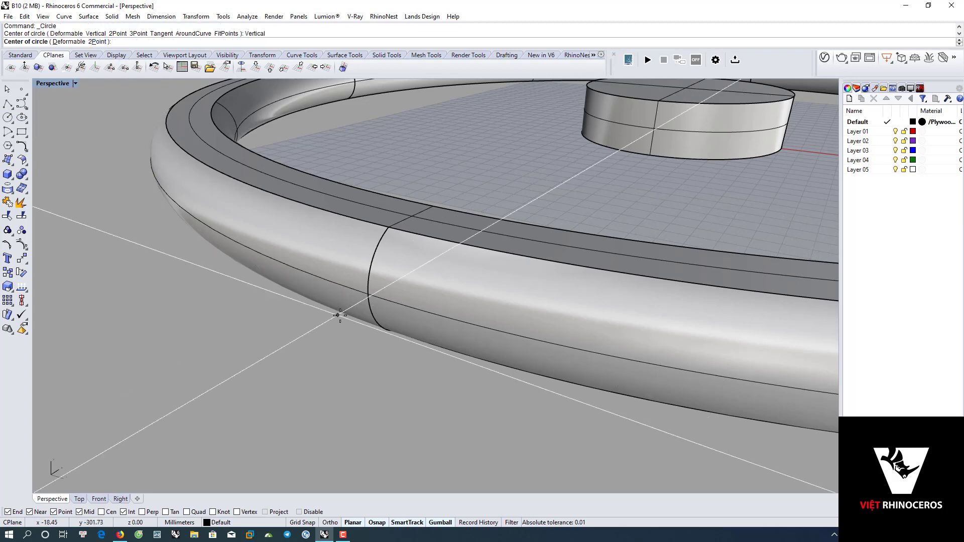
{"action": "left_click", "coordinate": [368, 294]}
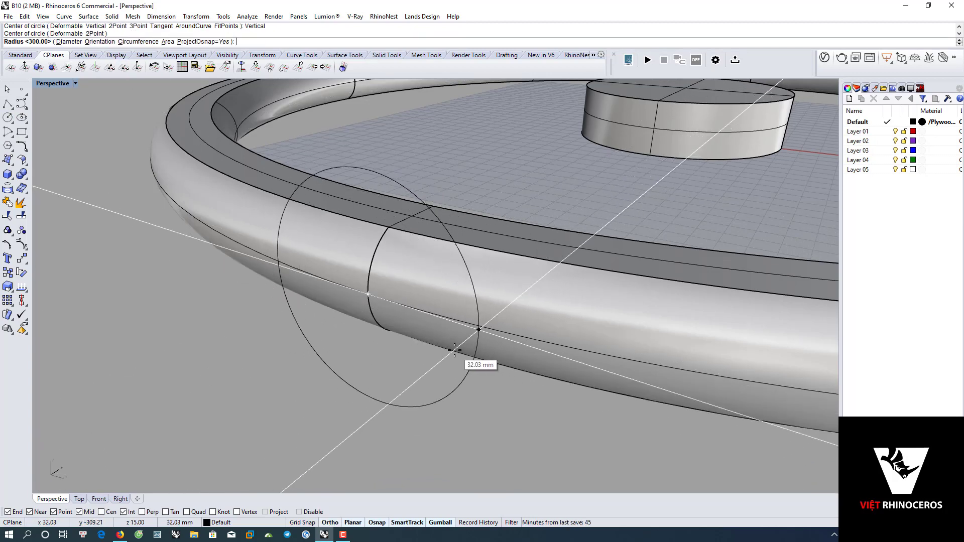
{"action": "scroll", "coordinate": [454, 349], "scroll_direction": "down", "scroll_amount": 3}
{"action": "scroll", "coordinate": [459, 355], "scroll_direction": "down", "scroll_amount": 3}
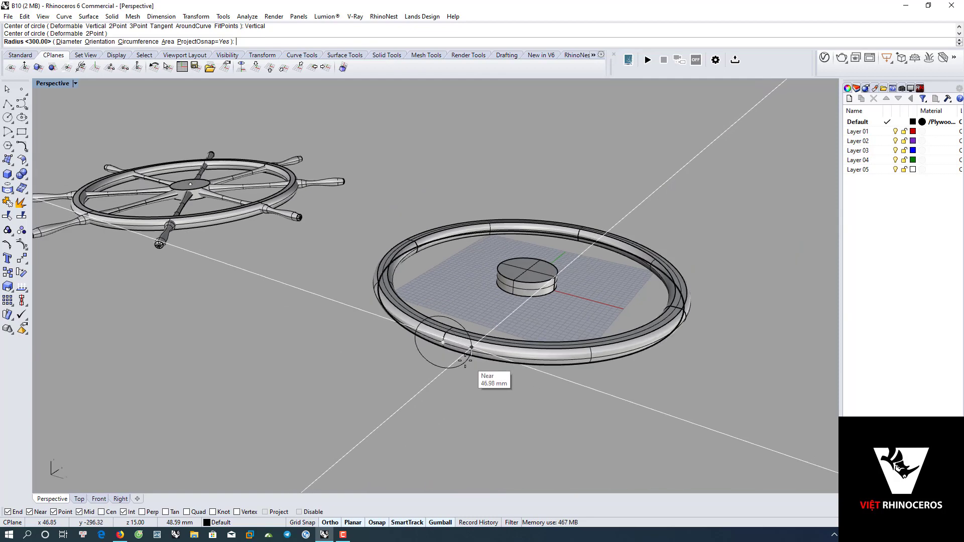
{"action": "scroll", "coordinate": [465, 359], "scroll_direction": "up", "scroll_amount": 3}
{"action": "scroll", "coordinate": [452, 352], "scroll_direction": "up", "scroll_amount": 3}
{"action": "left_click", "coordinate": [435, 330]}
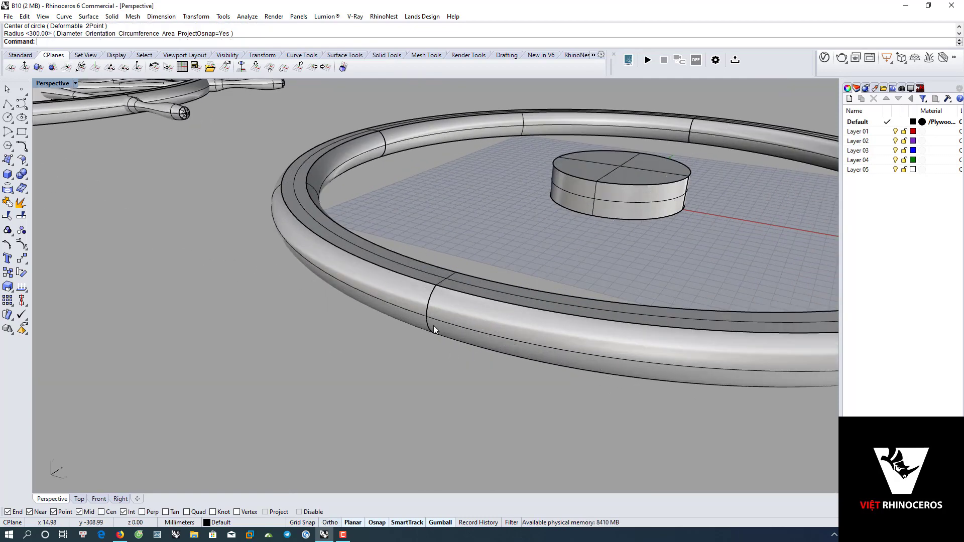
Draw a 12 mm radius circle at the rim seam, oriented to face along the tube.
{"action": "left_click", "coordinate": [7, 117]}
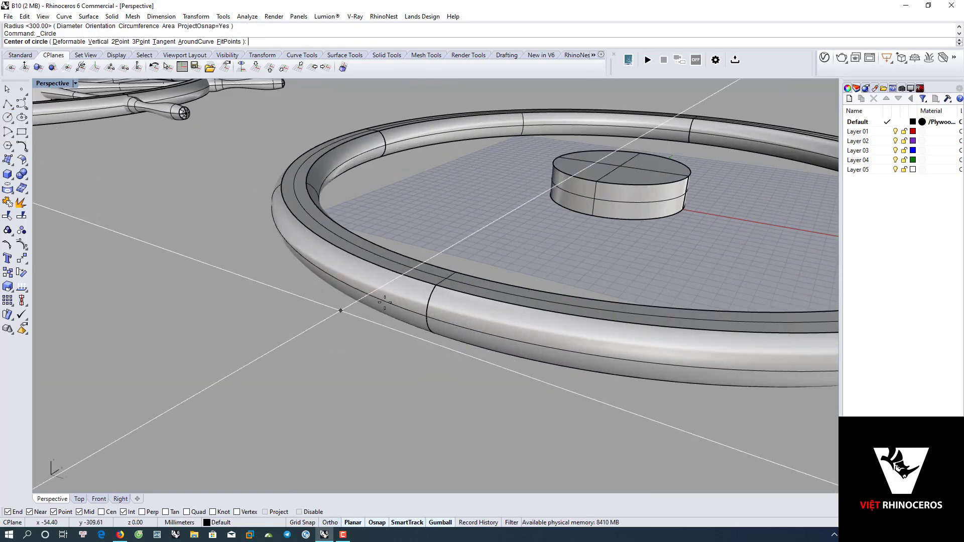
{"action": "left_click", "coordinate": [426, 317]}
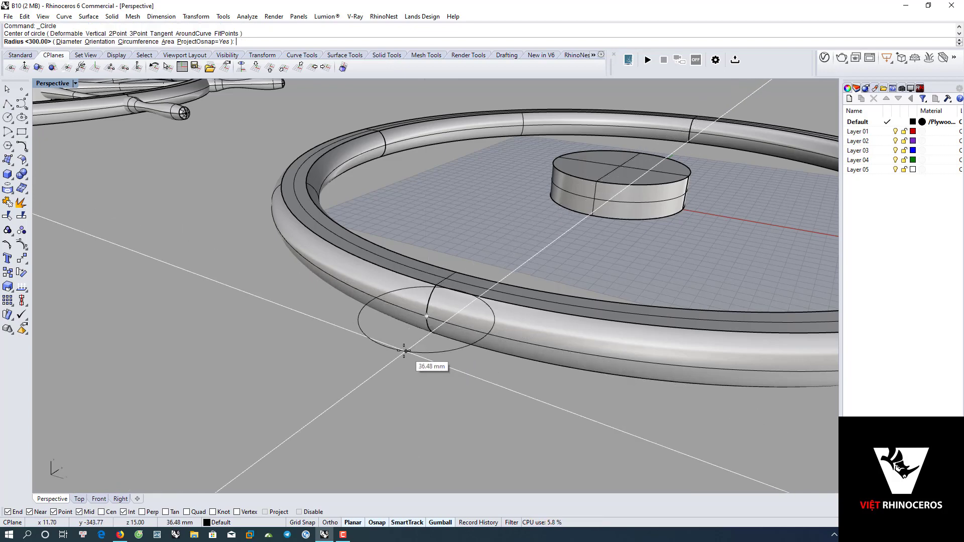
{"action": "left_click", "coordinate": [98, 43]}
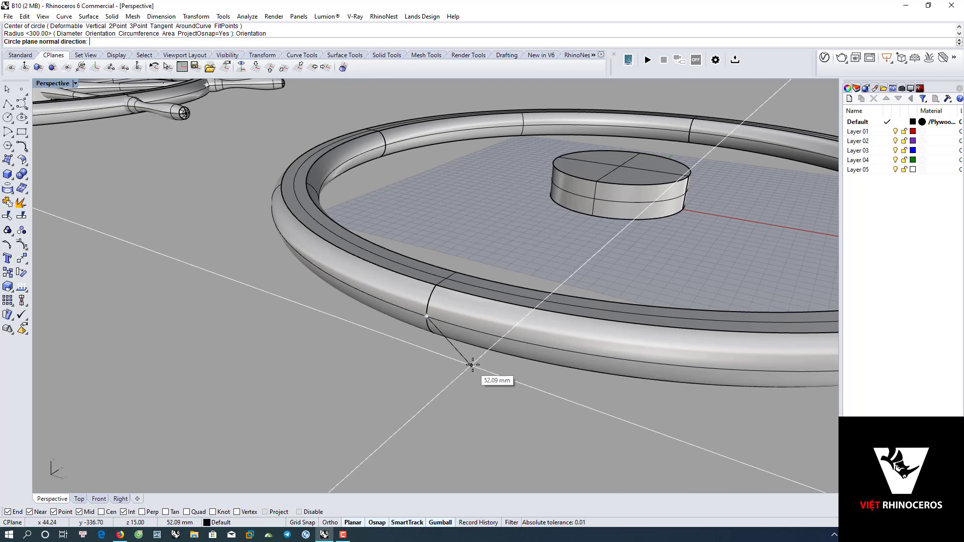
{"action": "scroll", "coordinate": [474, 362], "scroll_direction": "up", "scroll_amount": 3}
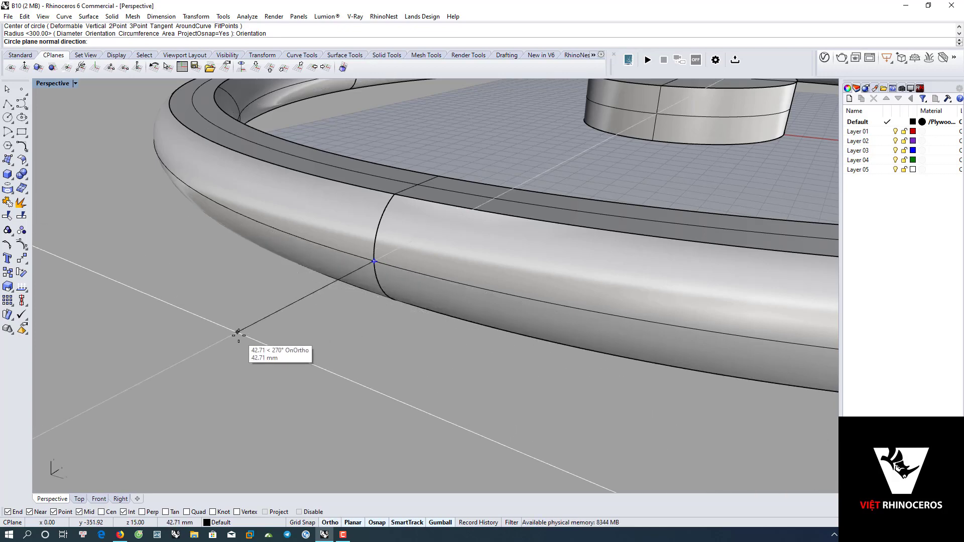
{"action": "left_click", "coordinate": [238, 335]}
{"action": "scroll", "coordinate": [378, 268], "scroll_direction": "up", "scroll_amount": 5}
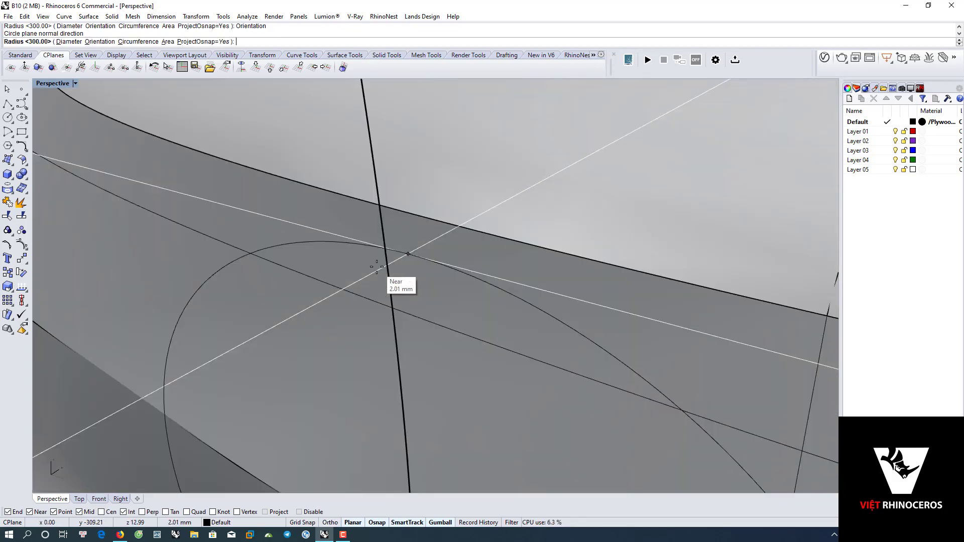
{"action": "scroll", "coordinate": [385, 273], "scroll_direction": "down", "scroll_amount": 3}
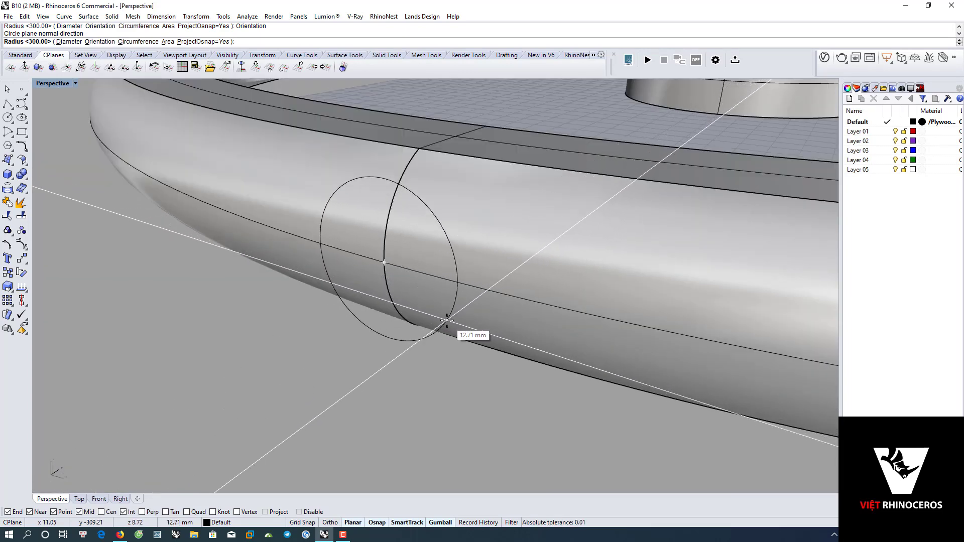
{"action": "scroll", "coordinate": [446, 320], "scroll_direction": "up", "scroll_amount": 3}
{"action": "scroll", "coordinate": [408, 333], "scroll_direction": "down", "scroll_amount": 4}
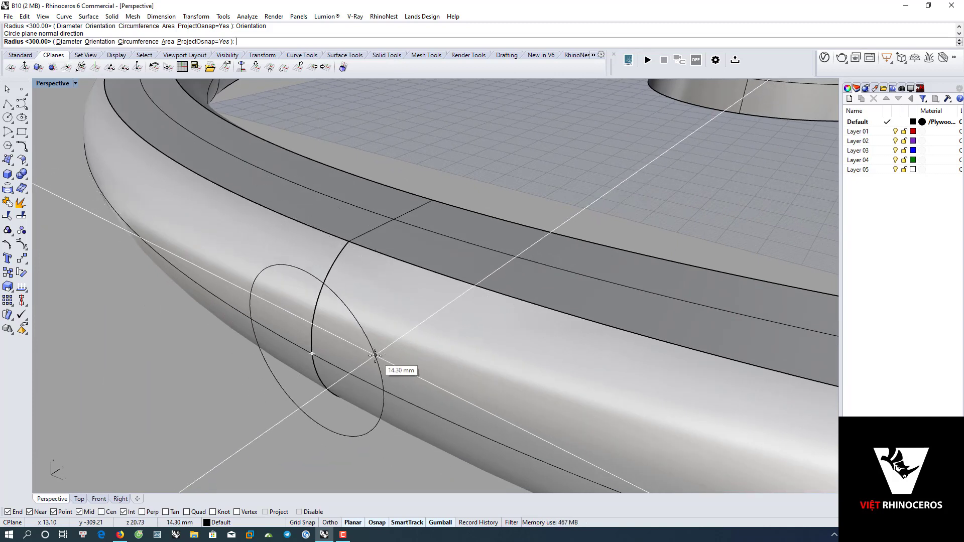
{"action": "type", "text": "12"}
{"action": "key", "text": "Return"}
{"action": "scroll", "coordinate": [374, 375], "scroll_direction": "down", "scroll_amount": 5}
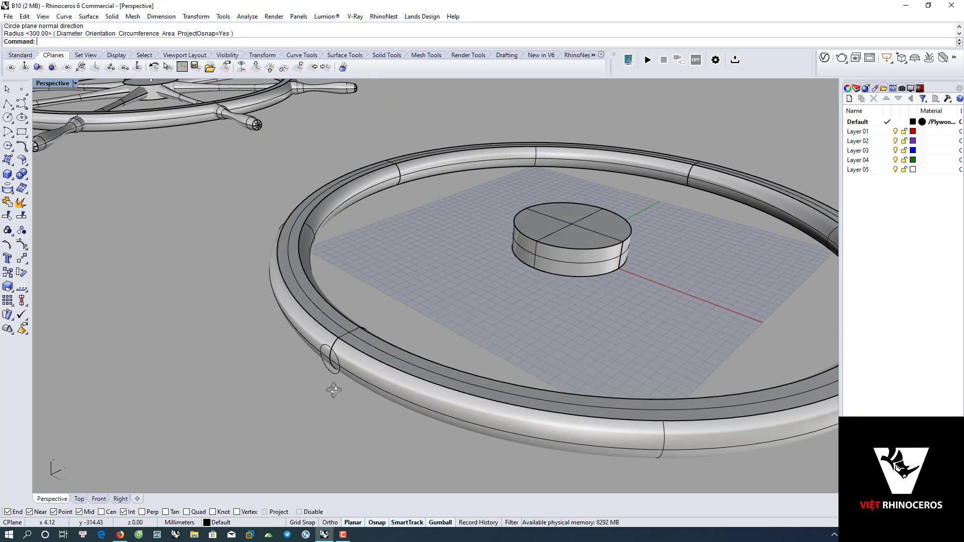
{"action": "scroll", "coordinate": [321, 371], "scroll_direction": "down", "scroll_amount": 2}
Move the profile circle out from the tube with the gumball and shrink it.
{"action": "left_click", "coordinate": [290, 353]}
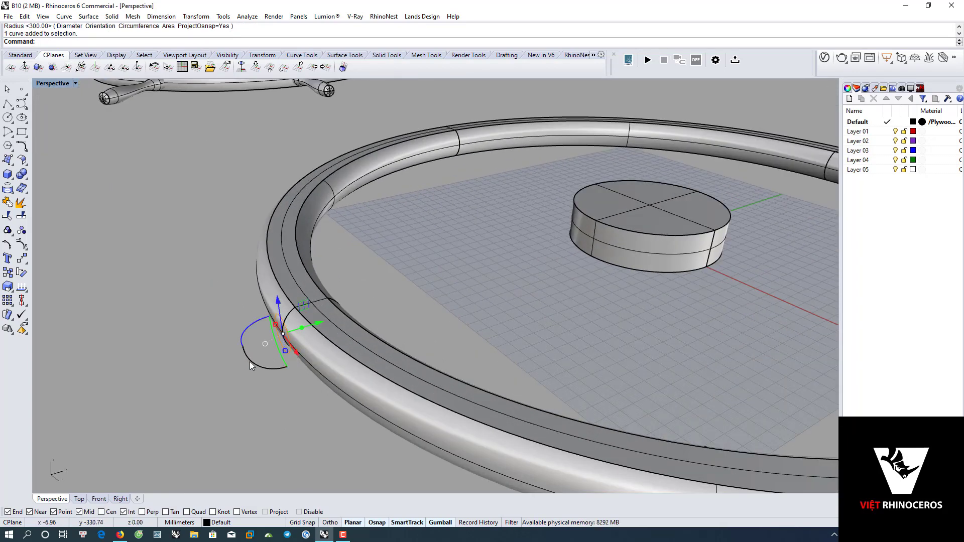
{"action": "right_click_drag", "start_coordinate": [249, 361], "coordinate": [331, 351], "text": "shift"}
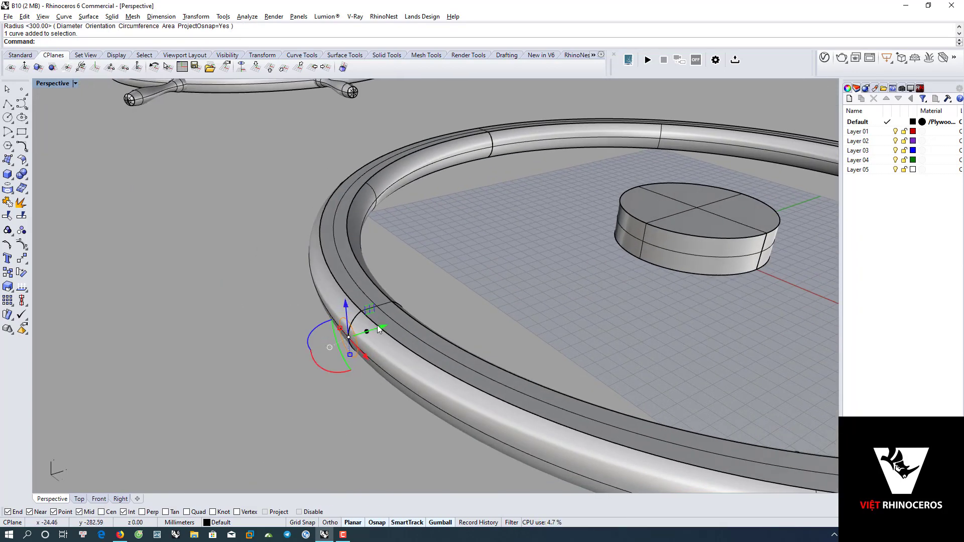
{"action": "left_click_drag", "start_coordinate": [384, 329], "coordinate": [369, 328]}
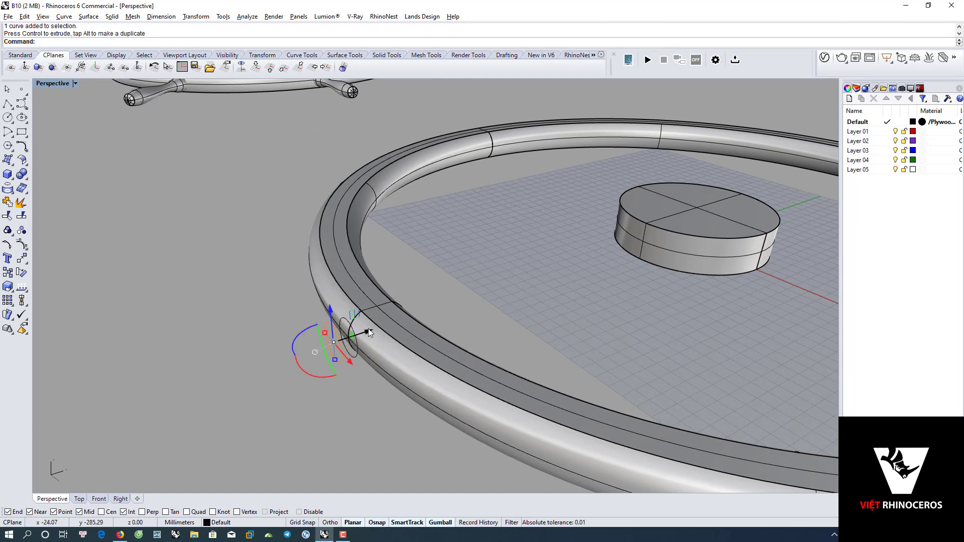
{"action": "mouse_move", "coordinate": [368, 326]}
{"action": "left_mouse_down"}
{"action": "mouse_move", "coordinate": [343, 337]}
{"action": "mouse_move", "coordinate": [351, 333]}
{"action": "left_mouse_up"}
{"action": "scroll", "coordinate": [351, 333], "scroll_direction": "up", "scroll_amount": 3}
{"action": "left_click_drag", "start_coordinate": [324, 385], "coordinate": [319, 377]}
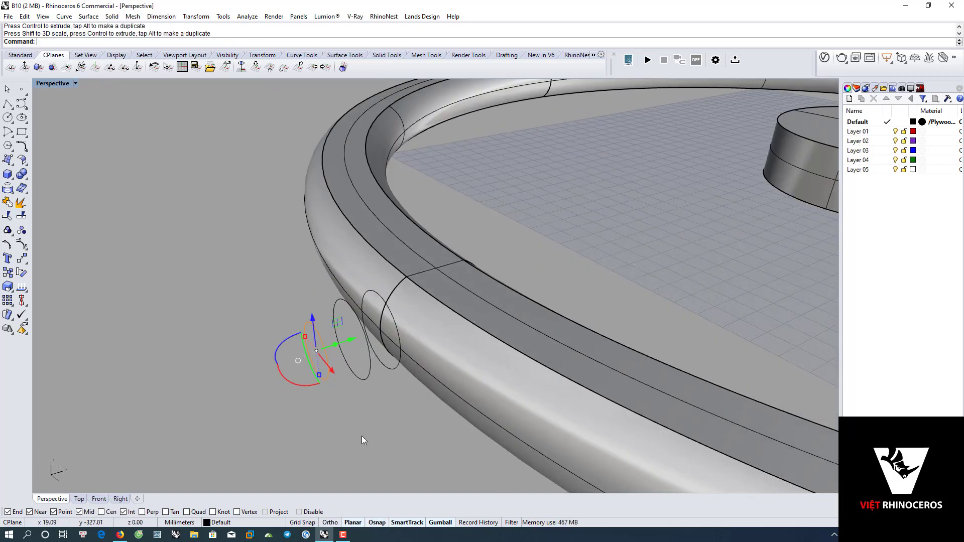
{"action": "scroll", "coordinate": [347, 379], "scroll_direction": "down", "scroll_amount": 5}
Carry the small circle down-left from the rim and scale it into a thinner ellipse.
{"action": "left_click", "coordinate": [411, 342]}
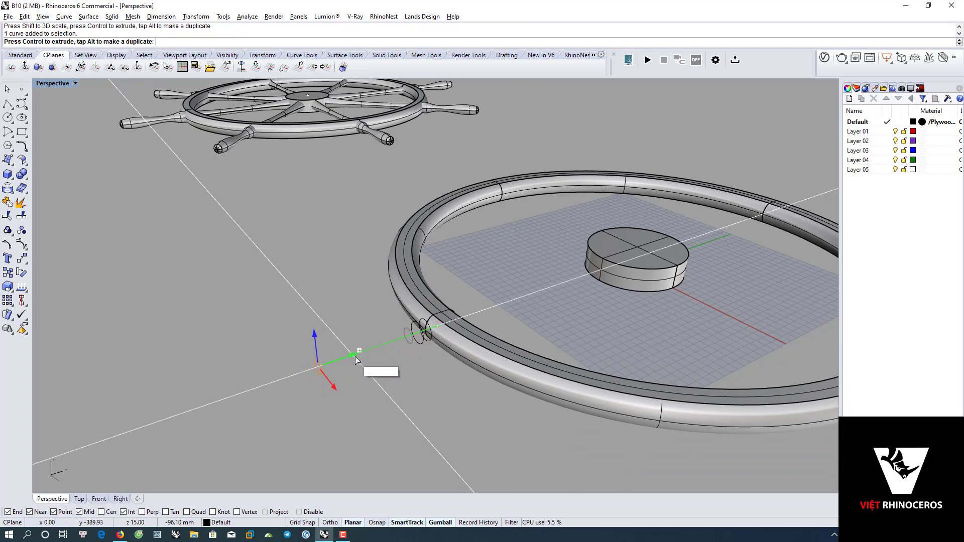
{"action": "left_click_drag", "start_coordinate": [433, 332], "coordinate": [324, 377]}
{"action": "scroll", "coordinate": [323, 372], "scroll_direction": "up", "scroll_amount": 2}
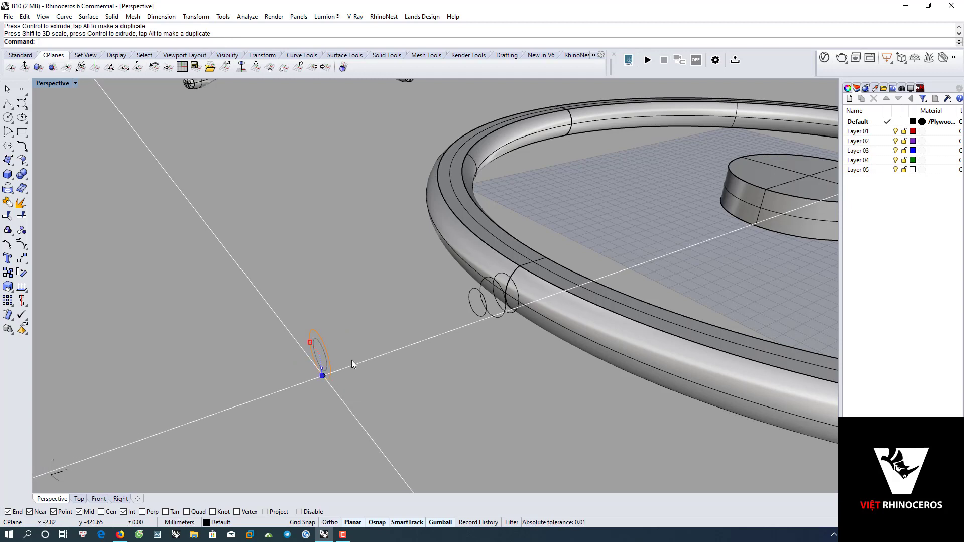
{"action": "key", "text": "Escape"}
{"action": "scroll", "coordinate": [396, 350], "scroll_direction": "down", "scroll_amount": 2}
Leave a duplicate ellipse beside the original and squash it flatter.
{"action": "left_click", "coordinate": [358, 344]}
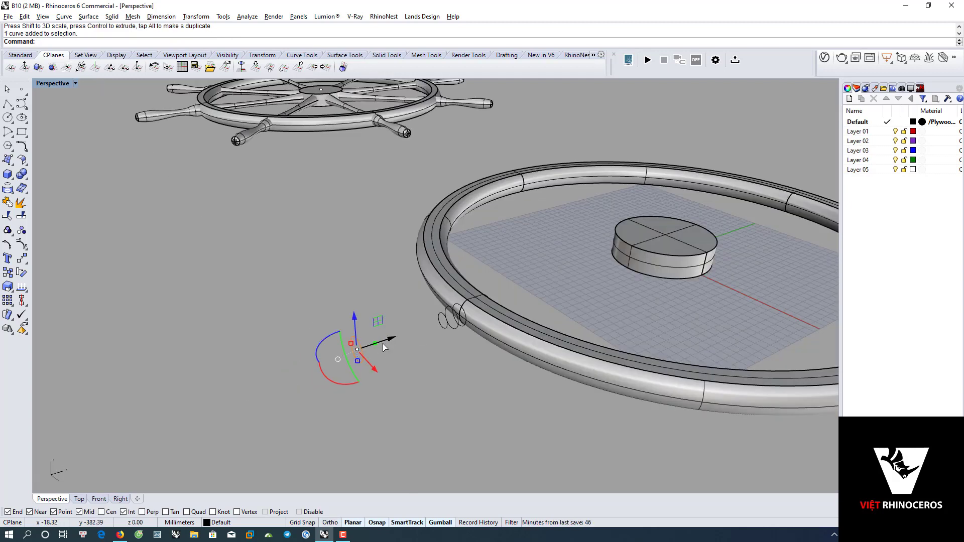
{"action": "left_click_drag", "start_coordinate": [383, 346], "coordinate": [375, 348]}
{"action": "scroll", "coordinate": [321, 375], "scroll_direction": "up", "scroll_amount": 3}
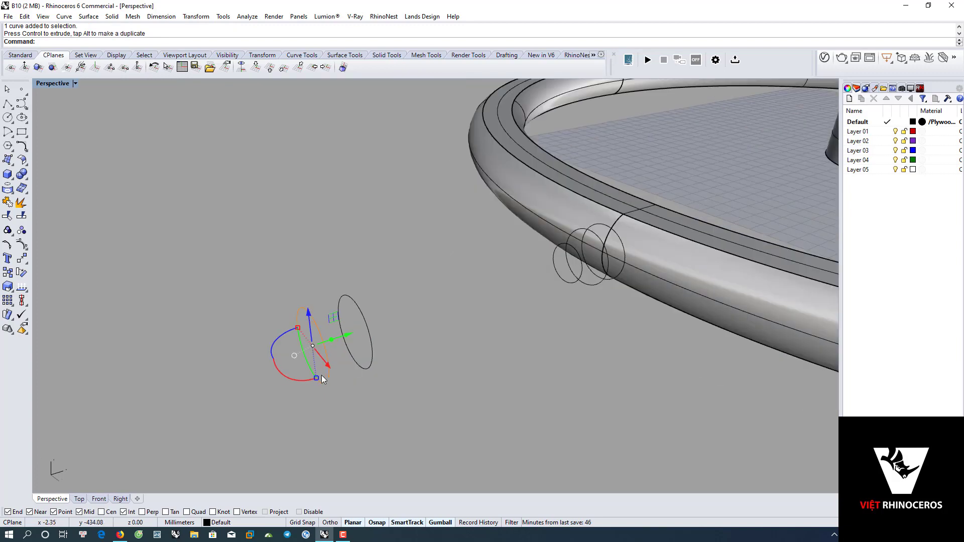
{"action": "left_click_drag", "start_coordinate": [317, 378], "coordinate": [318, 370]}
{"action": "scroll", "coordinate": [493, 339], "scroll_direction": "down", "scroll_amount": 3}
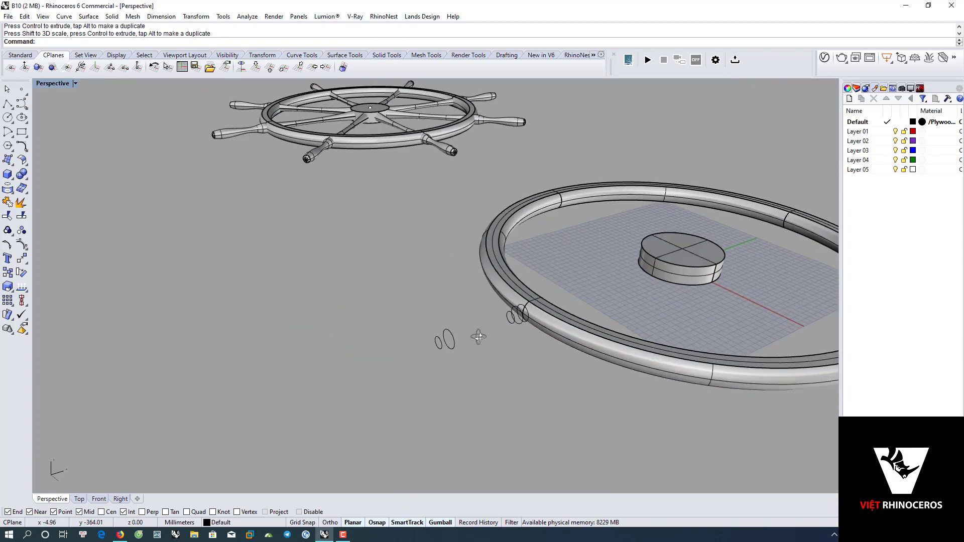
{"action": "scroll", "coordinate": [393, 360], "scroll_direction": "up", "scroll_amount": 3}
{"action": "scroll", "coordinate": [393, 360], "scroll_direction": "down", "scroll_amount": 2}
{"action": "scroll", "coordinate": [496, 339], "scroll_direction": "down", "scroll_amount": 2}
{"action": "scroll", "coordinate": [496, 338], "scroll_direction": "up", "scroll_amount": 3}
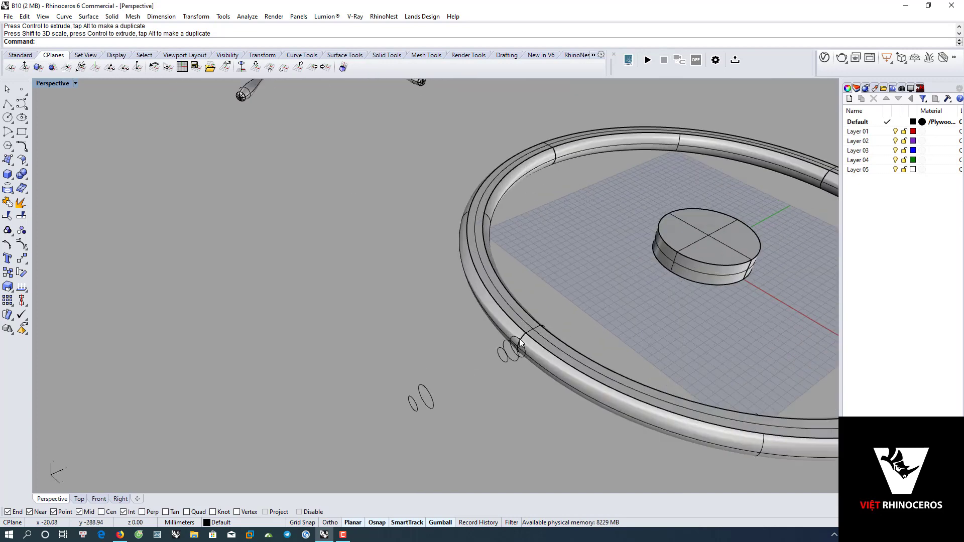
{"action": "scroll", "coordinate": [519, 342], "scroll_direction": "up", "scroll_amount": 4}
{"action": "scroll", "coordinate": [509, 344], "scroll_direction": "down", "scroll_amount": 4}
{"action": "scroll", "coordinate": [526, 330], "scroll_direction": "up", "scroll_amount": 2}
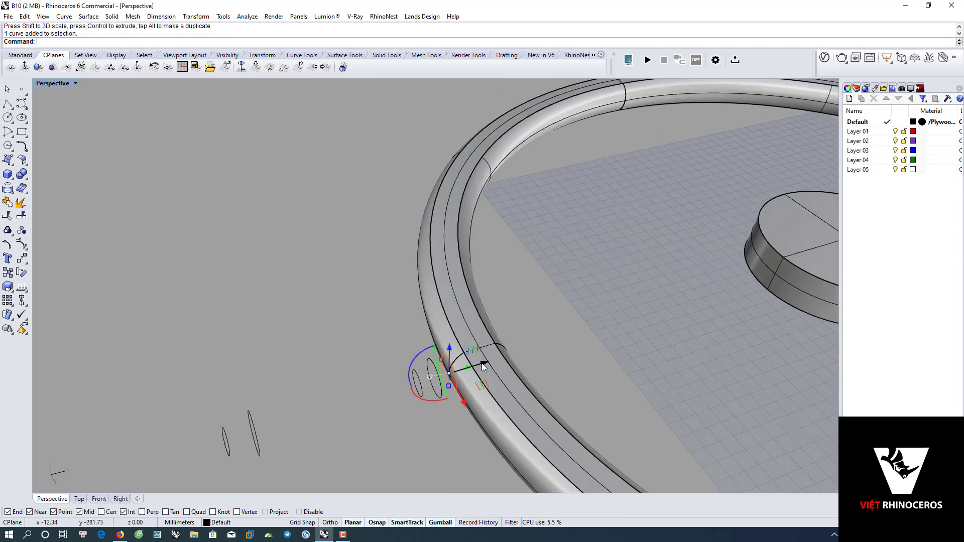
{"action": "scroll", "coordinate": [481, 363], "scroll_direction": "up", "scroll_amount": 1}
{"action": "left_click", "coordinate": [294, 333]}
{"action": "scroll", "coordinate": [454, 366], "scroll_direction": "up", "scroll_amount": 2}
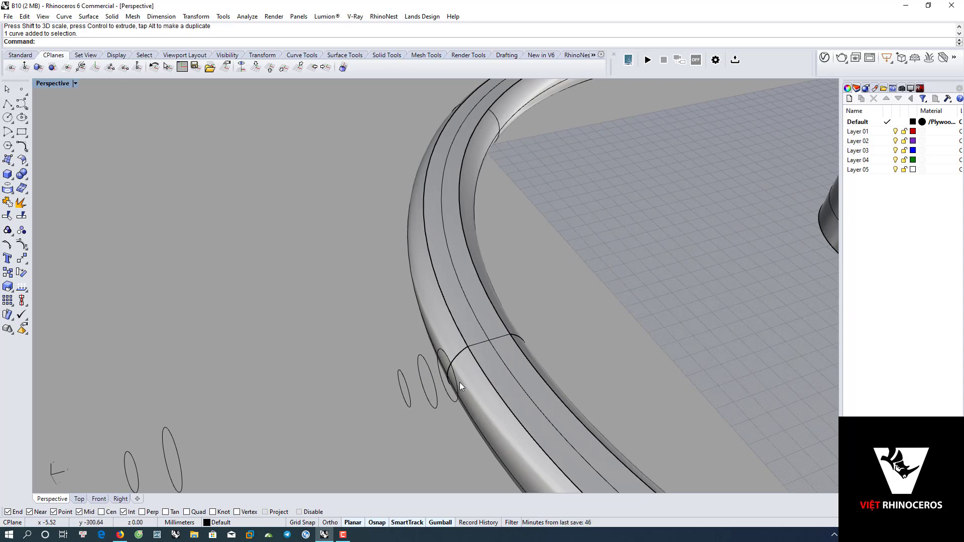
Move the innermost handle ellipse 6.27 mm into the ring, then select all five profile ellipses.
{"action": "scroll", "coordinate": [460, 383], "scroll_direction": "up", "scroll_amount": 2}
{"action": "left_click", "coordinate": [453, 377]}
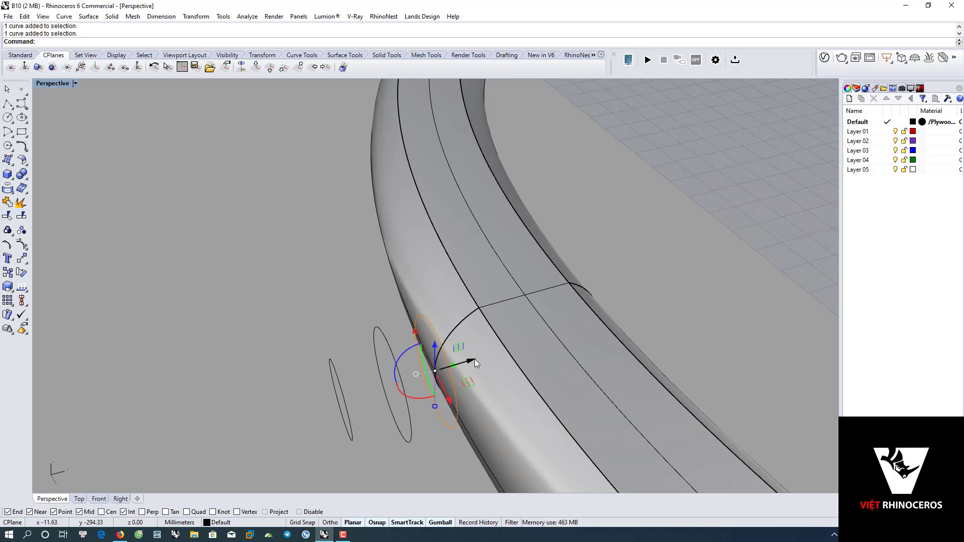
{"action": "left_click_drag", "start_coordinate": [476, 358], "coordinate": [499, 356]}
{"action": "left_click", "coordinate": [326, 301]}
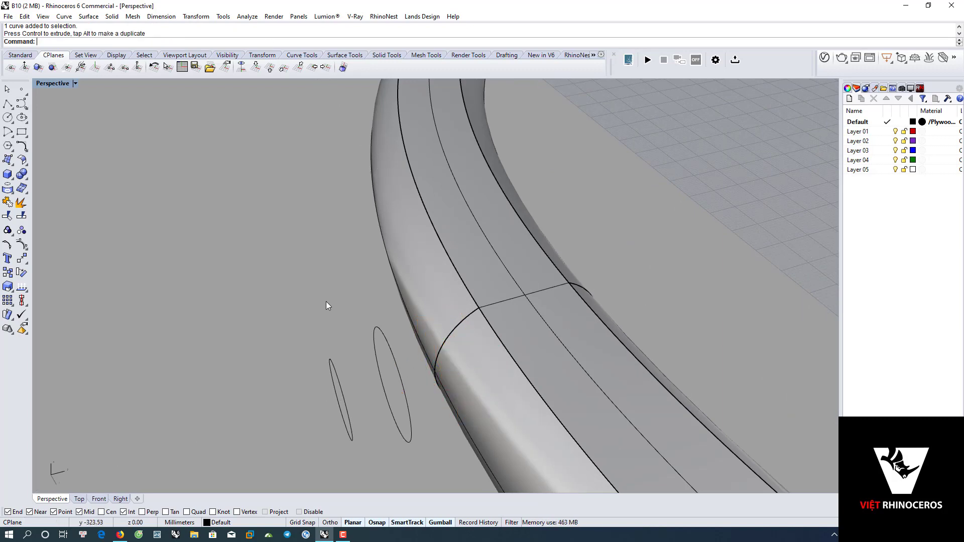
{"action": "scroll", "coordinate": [331, 307], "scroll_direction": "down", "scroll_amount": 5}
{"action": "left_click_drag", "start_coordinate": [149, 271], "coordinate": [380, 413]}
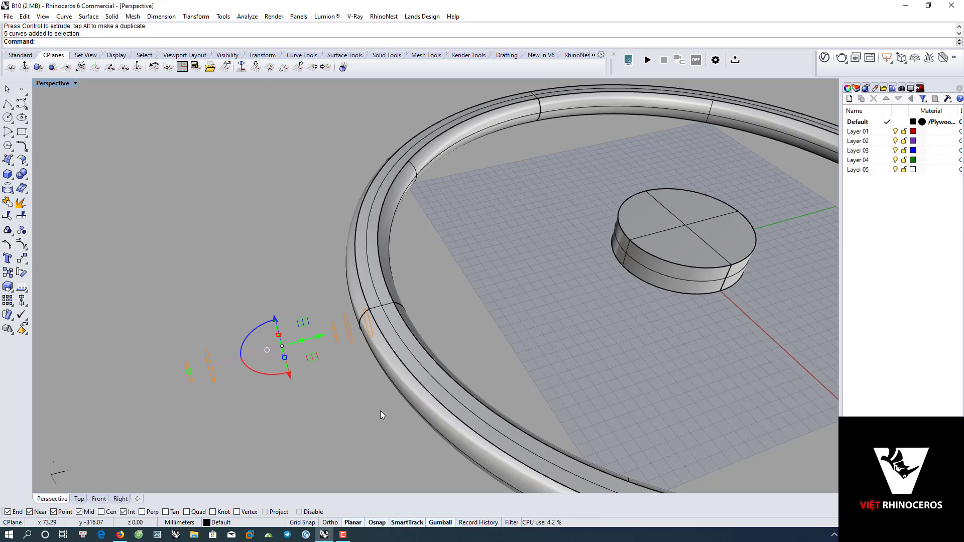
{"action": "type", "text": "Loft"}
Loft the five ellipses into a handle surface and orbit to view its open end.
{"action": "key", "text": "Return"}
{"action": "key", "text": "Return"}
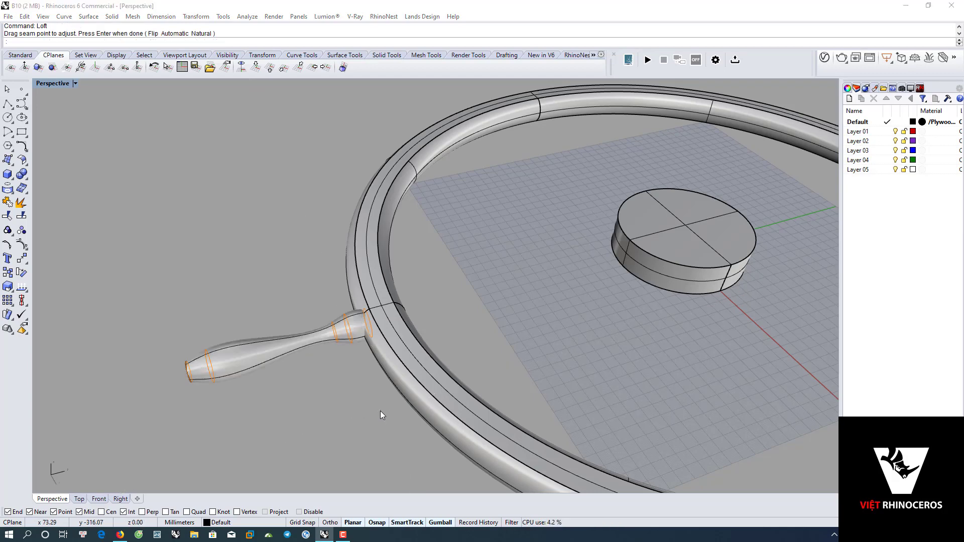
{"action": "left_click", "coordinate": [612, 340]}
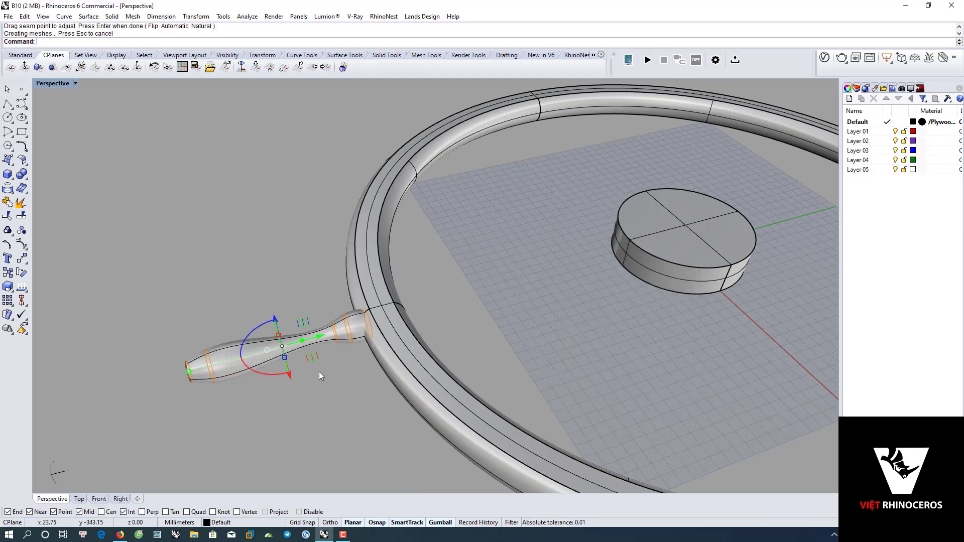
{"action": "scroll", "coordinate": [320, 367], "scroll_direction": "down", "scroll_amount": 5}
{"action": "mouse_move", "coordinate": [321, 360]}
{"action": "right_mouse_down"}
{"action": "mouse_move", "coordinate": [486, 392]}
{"action": "mouse_move", "coordinate": [366, 254]}
{"action": "mouse_move", "coordinate": [428, 329]}
{"action": "mouse_move", "coordinate": [399, 337]}
{"action": "right_mouse_up"}
{"action": "scroll", "coordinate": [366, 254], "scroll_direction": "up", "scroll_amount": 5}
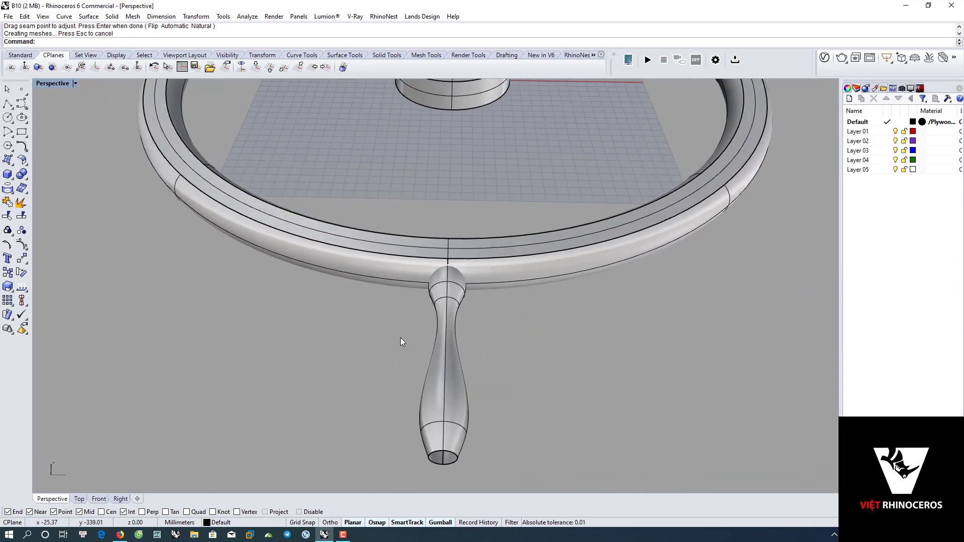
{"action": "scroll", "coordinate": [451, 438], "scroll_direction": "up", "scroll_amount": 3}
{"action": "scroll", "coordinate": [382, 384], "scroll_direction": "up", "scroll_amount": 4}
{"action": "right_click_drag", "start_coordinate": [382, 385], "coordinate": [288, 334]}
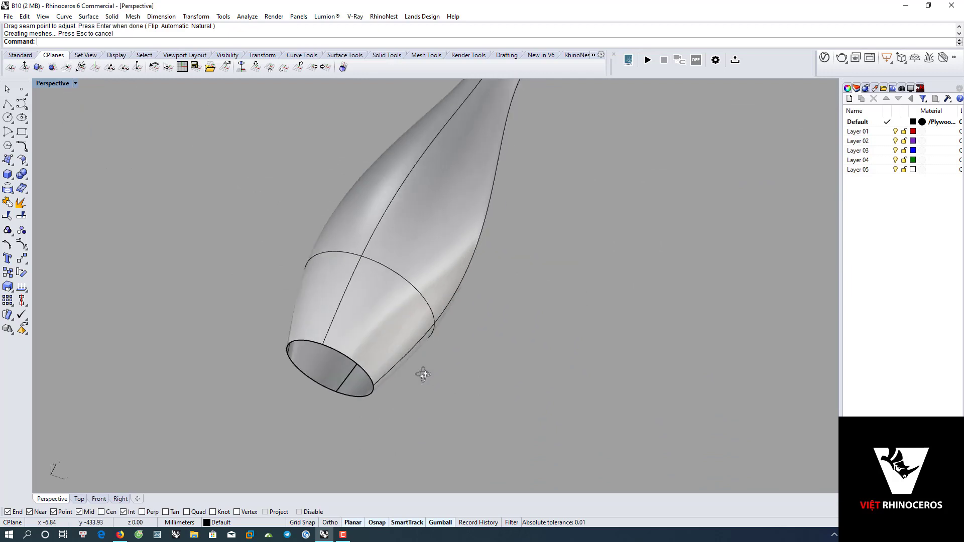
Draw a three-point circle through the rim of the handle's open end.
{"action": "left_click", "coordinate": [14, 123]}
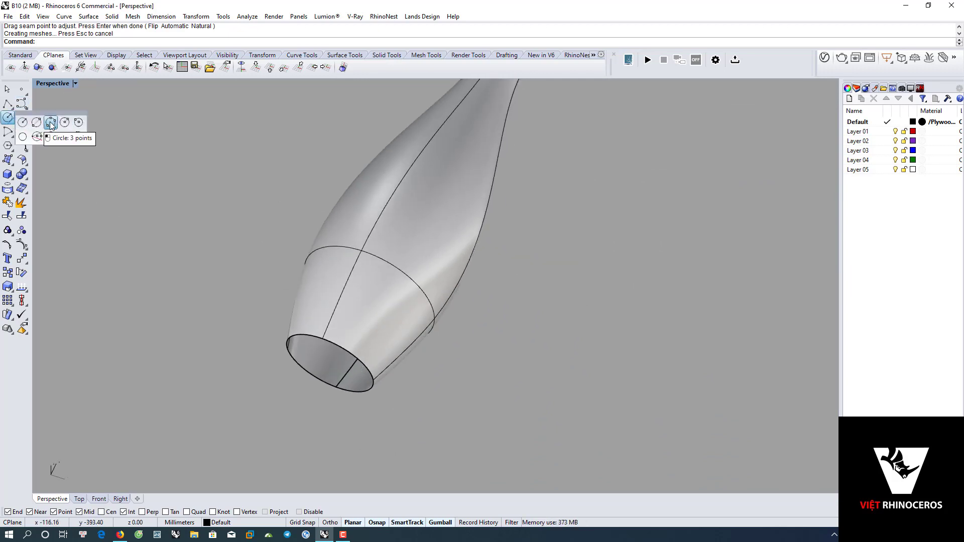
{"action": "left_click", "coordinate": [52, 124]}
{"action": "left_click", "coordinate": [323, 339]}
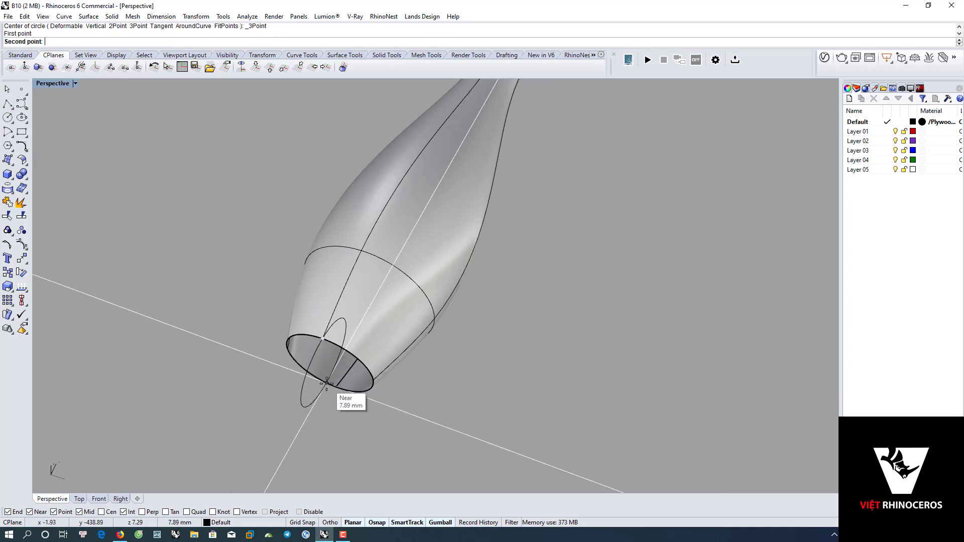
{"action": "left_click", "coordinate": [332, 388]}
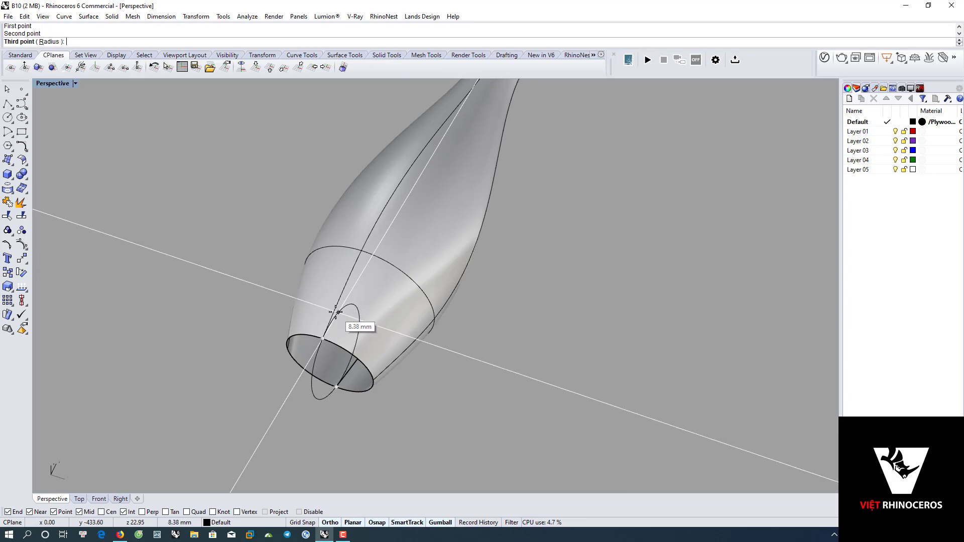
{"action": "left_click", "coordinate": [334, 312]}
{"action": "scroll", "coordinate": [342, 404], "scroll_direction": "up", "scroll_amount": 5}
{"action": "scroll", "coordinate": [342, 404], "scroll_direction": "down", "scroll_amount": 5}
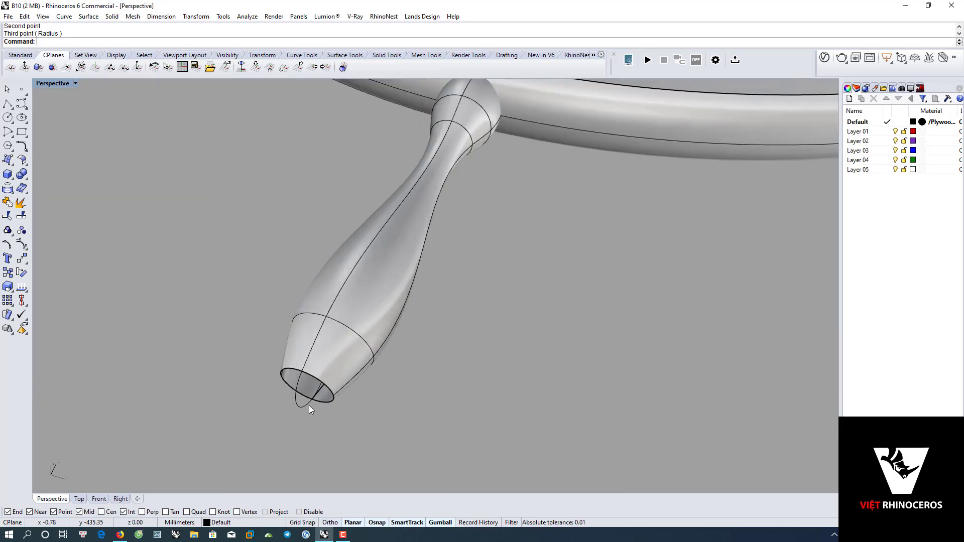
{"action": "left_click", "coordinate": [294, 404]}
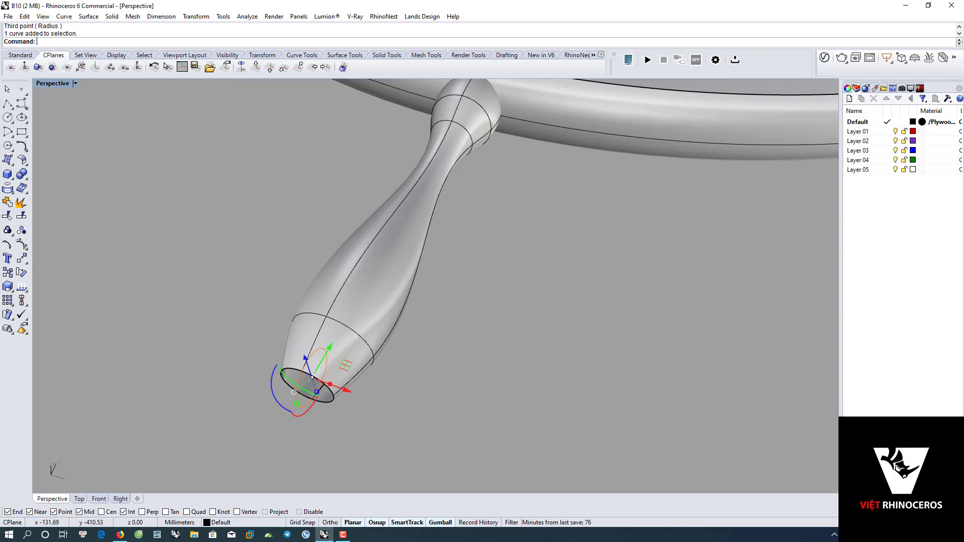
{"action": "key", "text": "F10"}
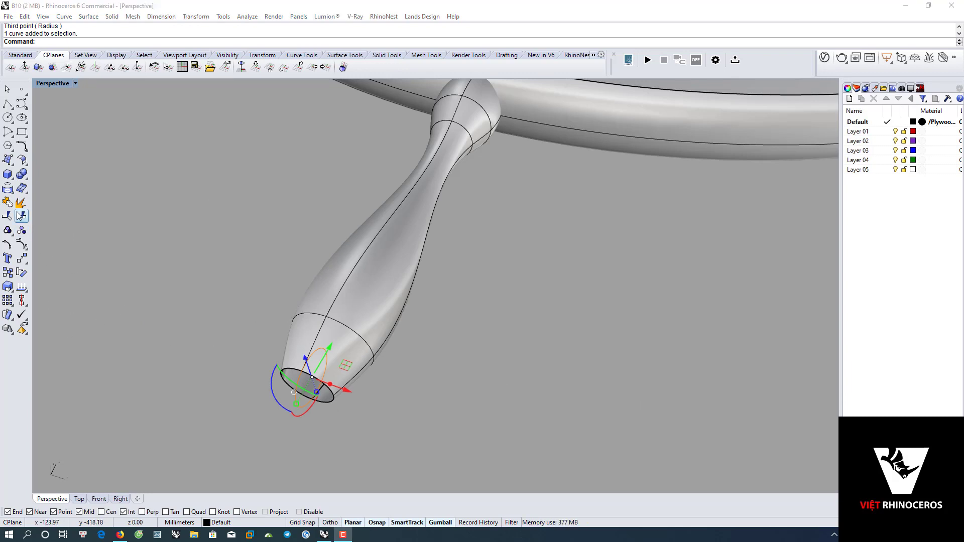
{"action": "left_click", "coordinate": [21, 216]}
Split the end circle with the handle surface, undoing one mistaken piece deletion.
{"action": "scroll", "coordinate": [289, 370], "scroll_direction": "up", "scroll_amount": 5}
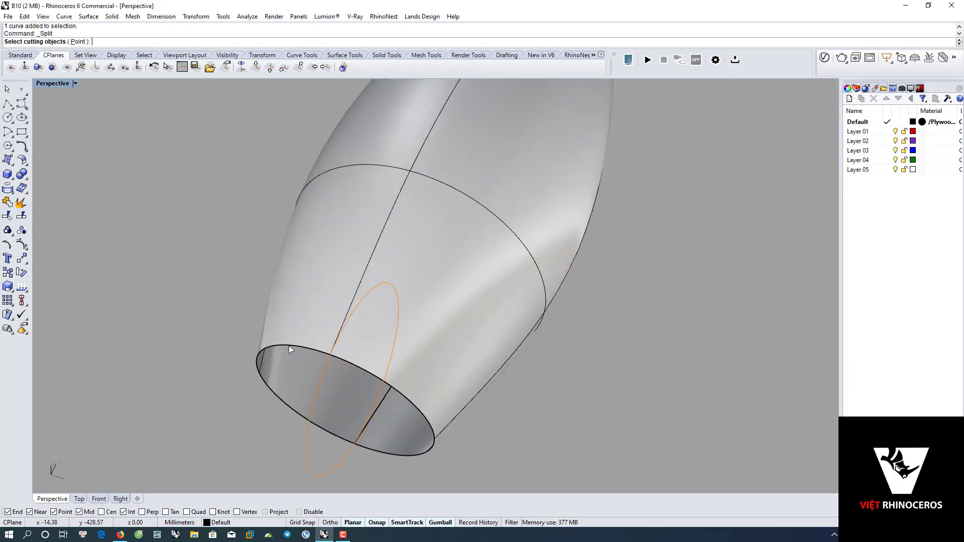
{"action": "left_click", "coordinate": [325, 372]}
{"action": "left_click", "coordinate": [326, 380]}
{"action": "key", "text": "Return"}
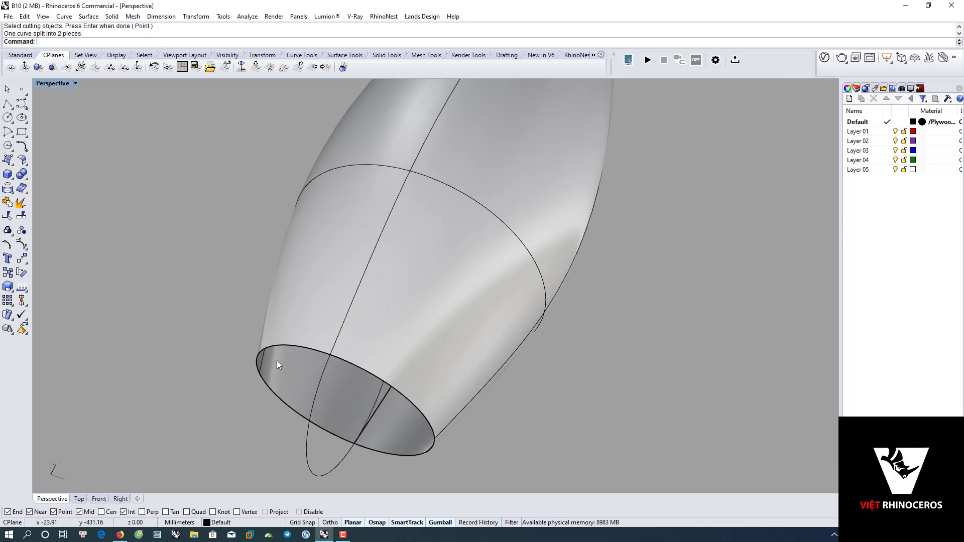
{"action": "left_click", "coordinate": [314, 349]}
{"action": "left_click", "coordinate": [318, 352]}
{"action": "key", "text": "Delete"}
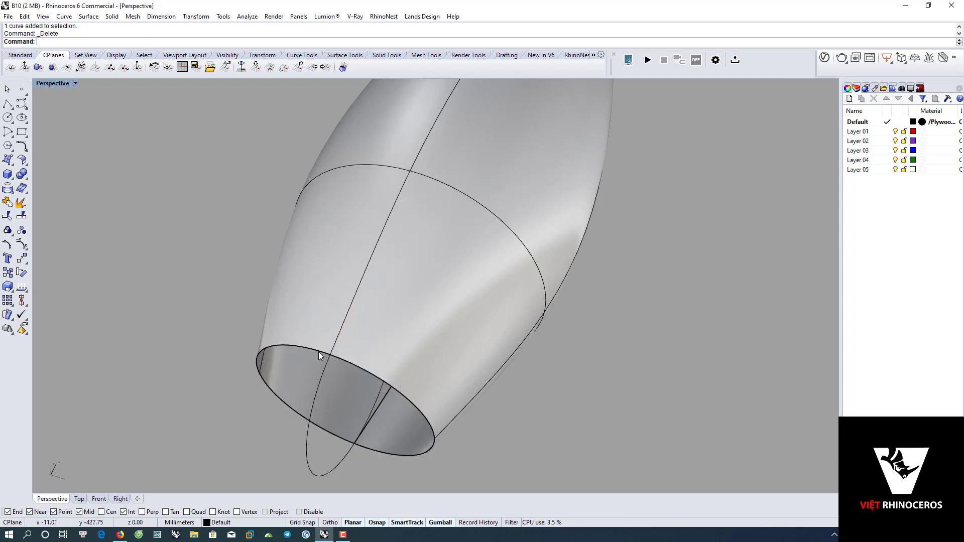
{"action": "key", "text": "ctrl+z"}
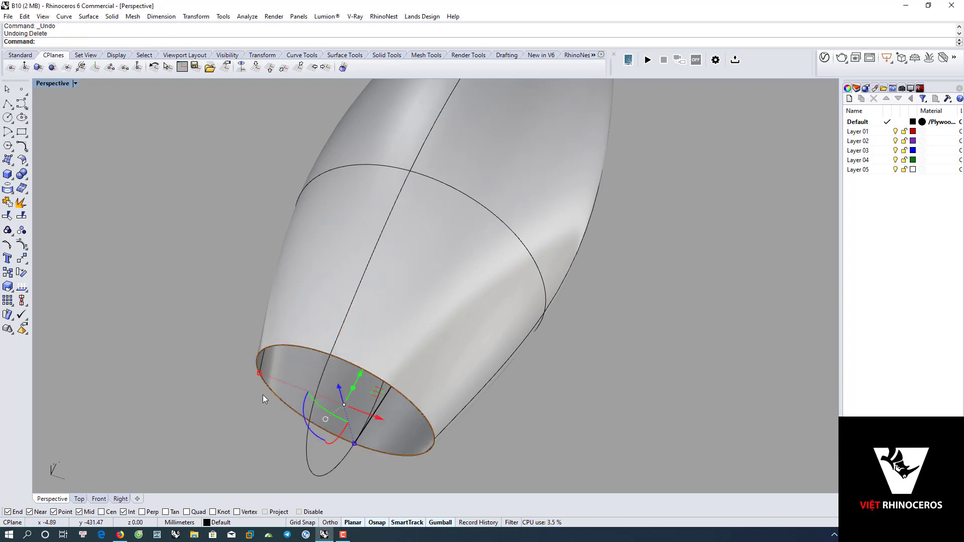
{"action": "key", "text": "Escape"}
Split the circle at its rim point and delete the unwanted piece, leaving one arc.
{"action": "left_click", "coordinate": [381, 394]}
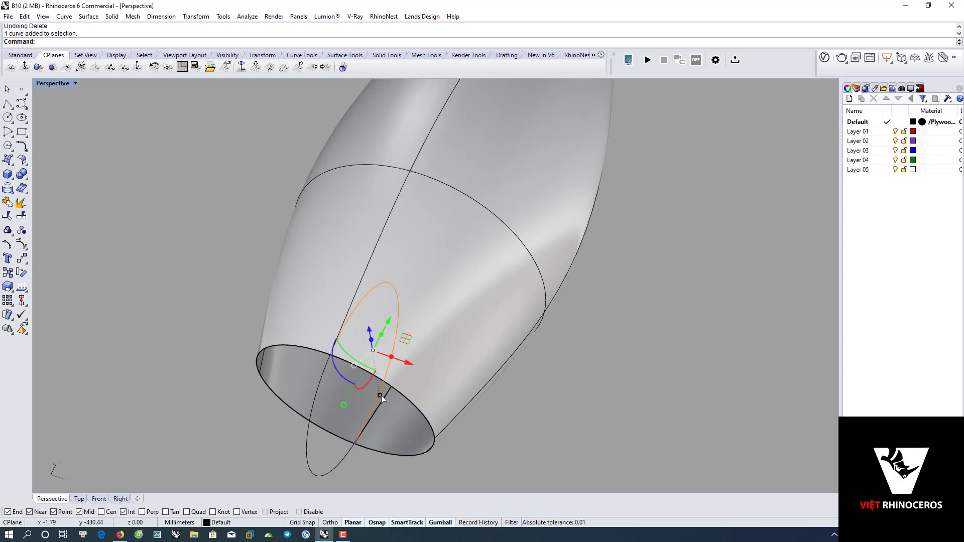
{"action": "scroll", "coordinate": [371, 396], "scroll_direction": "down", "scroll_amount": 5}
{"action": "scroll", "coordinate": [312, 376], "scroll_direction": "up", "scroll_amount": 2}
{"action": "scroll", "coordinate": [290, 381], "scroll_direction": "up", "scroll_amount": 3}
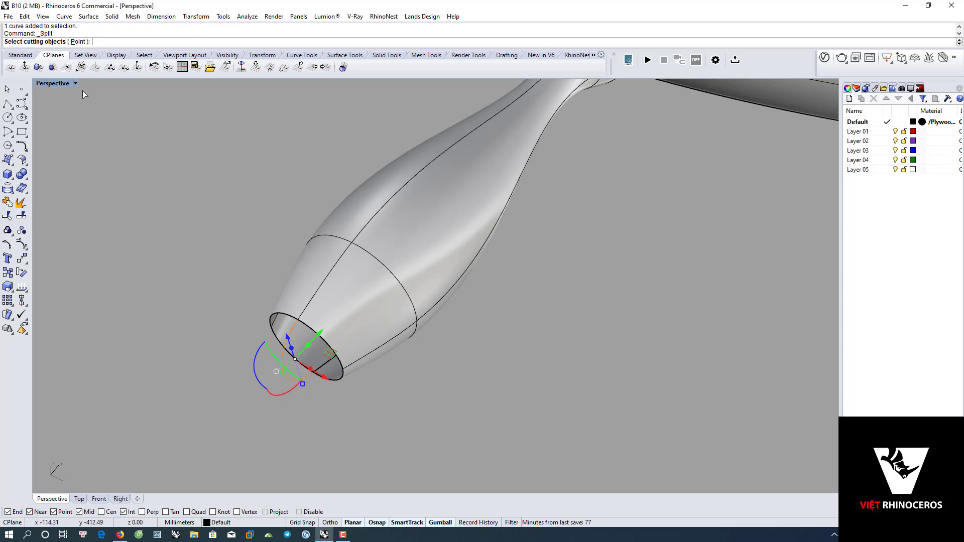
{"action": "left_click", "coordinate": [78, 41]}
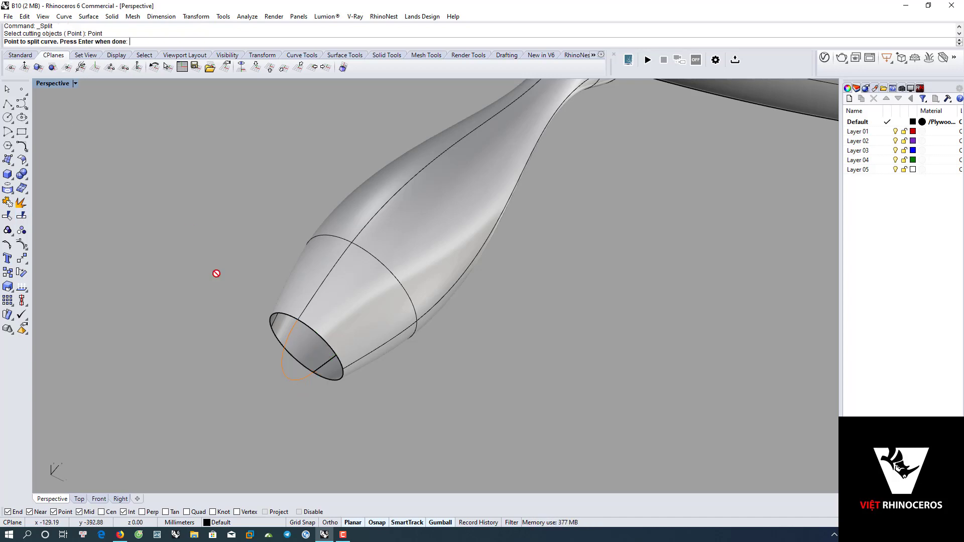
{"action": "left_click", "coordinate": [283, 360]}
{"action": "key", "text": "Return"}
{"action": "key", "text": "Escape"}
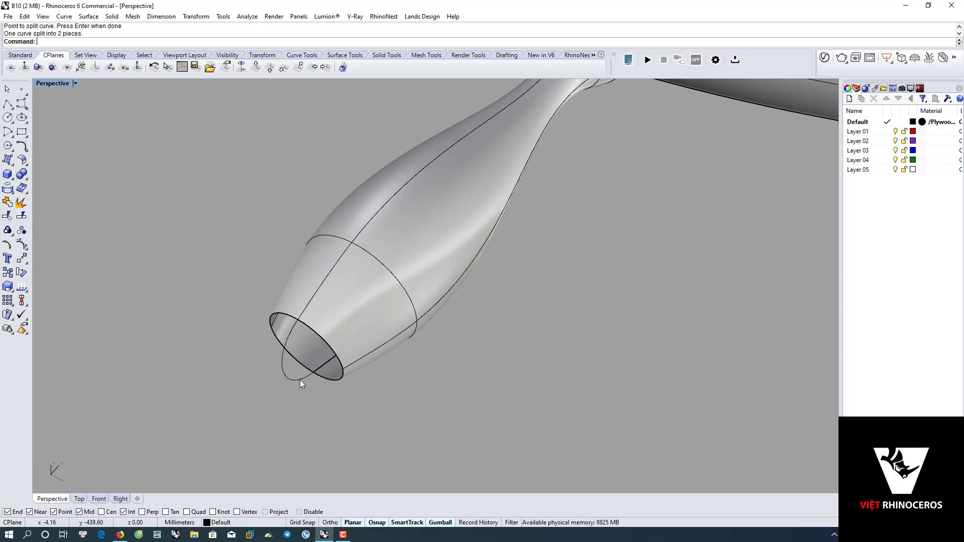
{"action": "left_click", "coordinate": [300, 378]}
{"action": "key", "text": "Delete"}
{"action": "scroll", "coordinate": [293, 327], "scroll_direction": "up", "scroll_amount": 3}
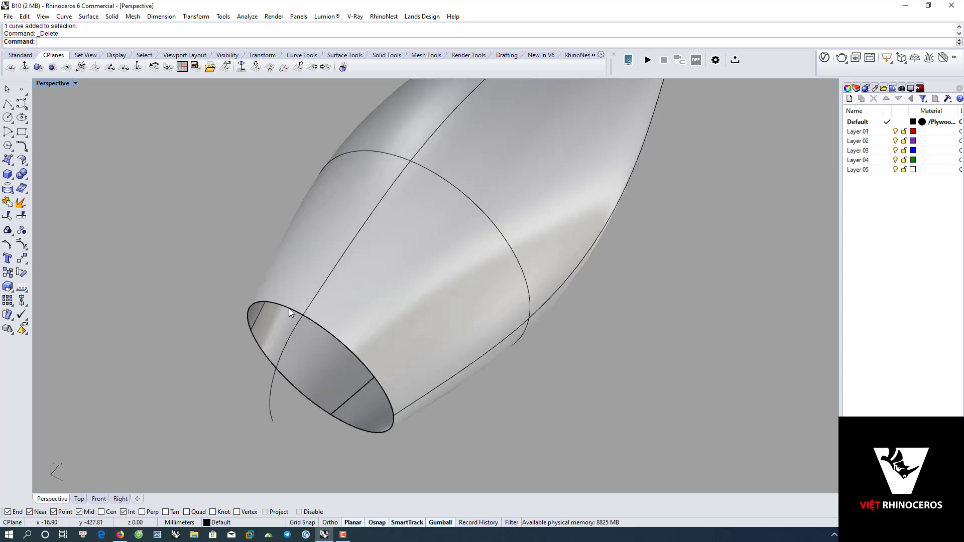
{"action": "left_click", "coordinate": [288, 308]}
Sweep1 along the end arc through both cross-section circles to cap the handle's rounded tip.
{"action": "left_click", "coordinate": [319, 333]}
{"action": "type", "text": "Sweep2"}
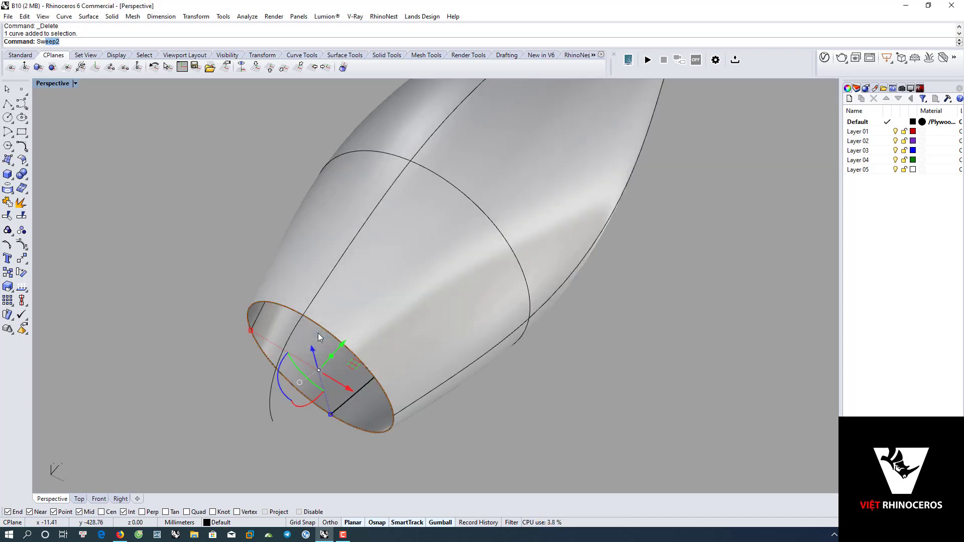
{"action": "key", "text": "Up"}
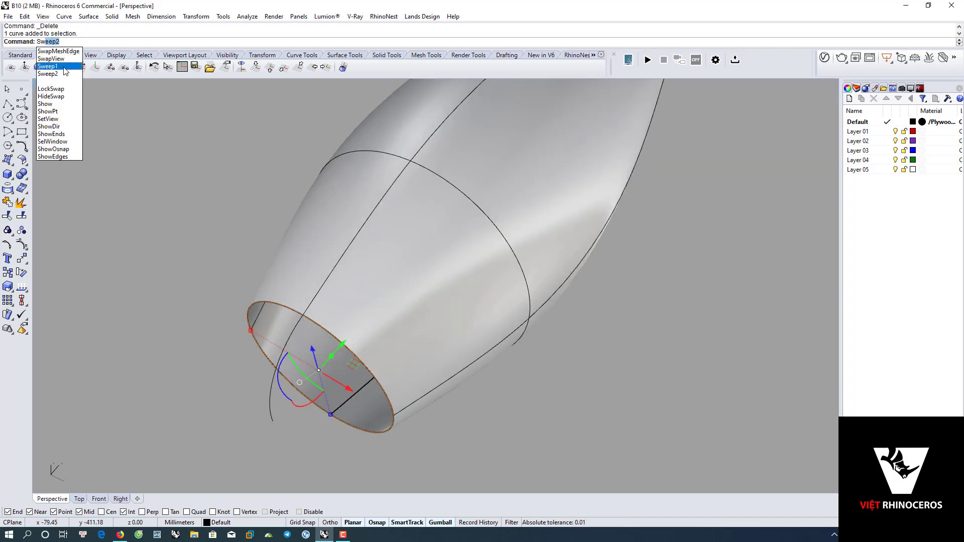
{"action": "key", "text": "Return"}
{"action": "left_click", "coordinate": [267, 408]}
{"action": "key", "text": "Return"}
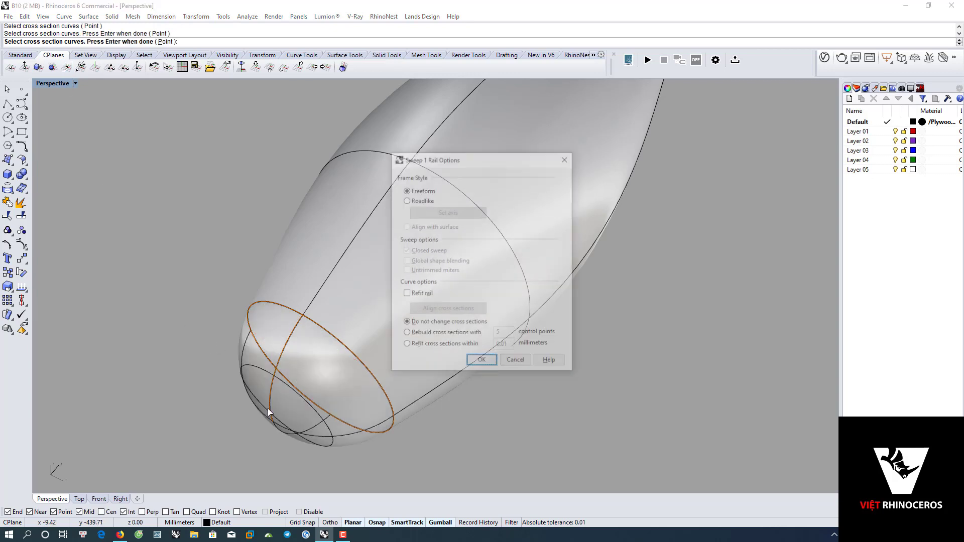
{"action": "left_click", "coordinate": [483, 362]}
{"action": "left_click", "coordinate": [342, 394]}
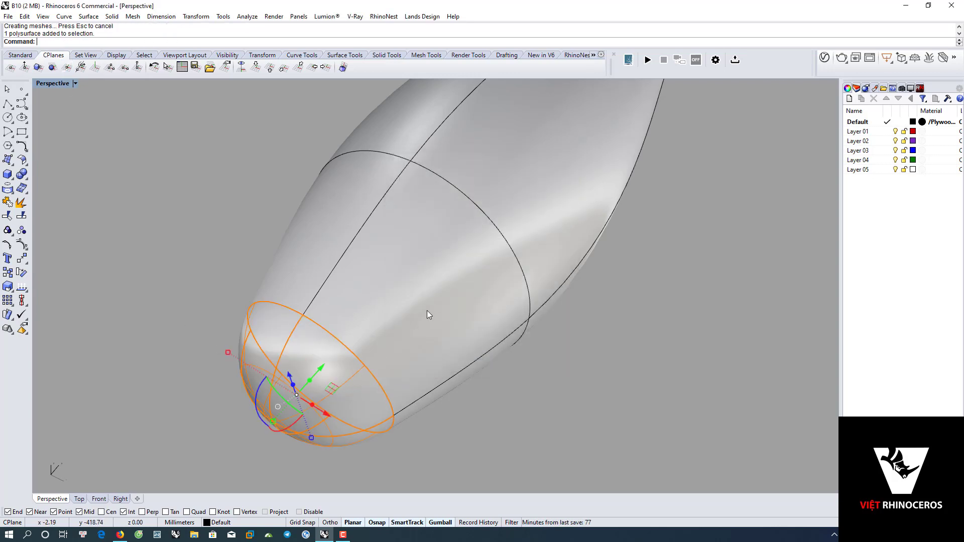
{"action": "scroll", "coordinate": [433, 378], "scroll_direction": "down", "scroll_amount": 5}
{"action": "scroll", "coordinate": [394, 354], "scroll_direction": "up", "scroll_amount": 3}
{"action": "key", "text": "Escape"}
{"action": "scroll", "coordinate": [394, 354], "scroll_direction": "down", "scroll_amount": 3}
{"action": "scroll", "coordinate": [424, 349], "scroll_direction": "up", "scroll_amount": 1}
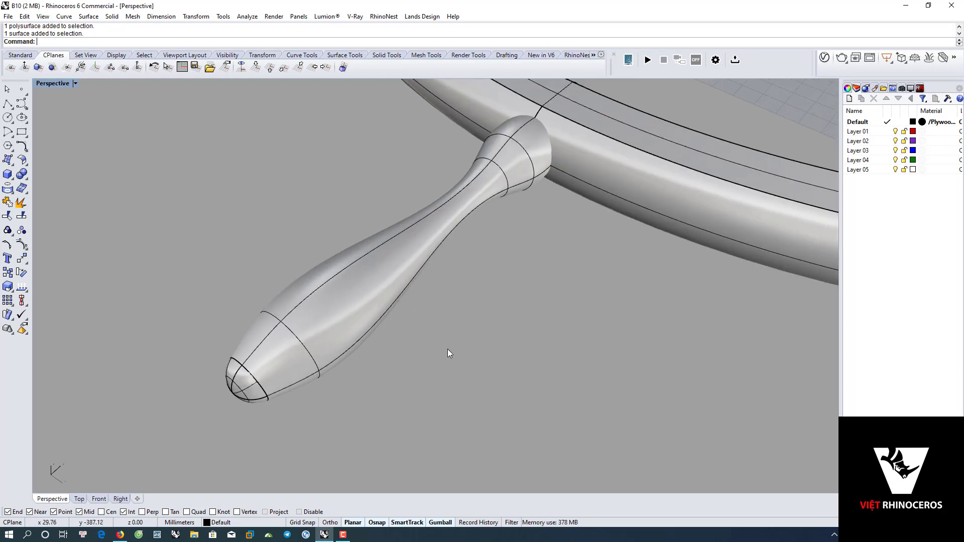
{"action": "middle_click", "coordinate": [447, 349]}
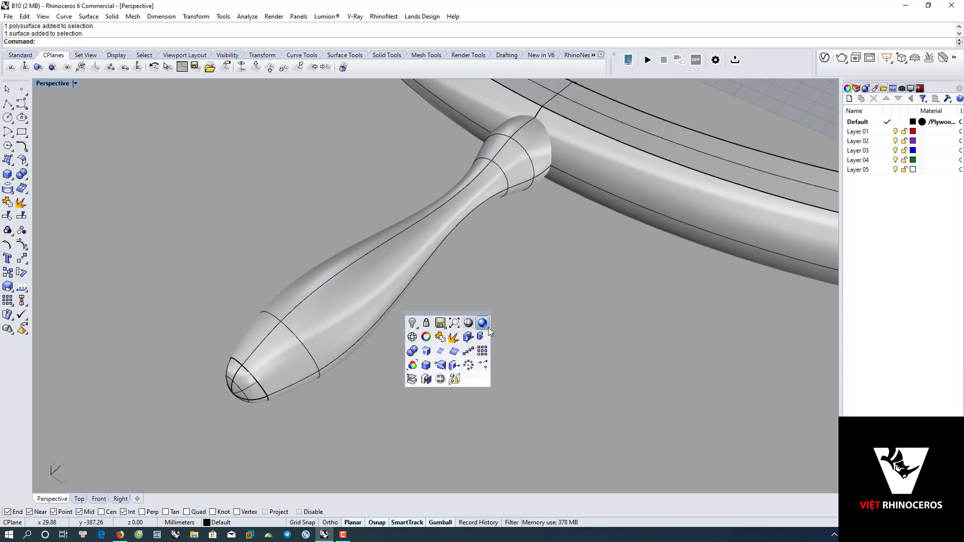
Preview the wheel in Rendered wood display, then return the viewport to Shaded.
{"action": "left_click", "coordinate": [75, 84]}
{"action": "left_click", "coordinate": [79, 131]}
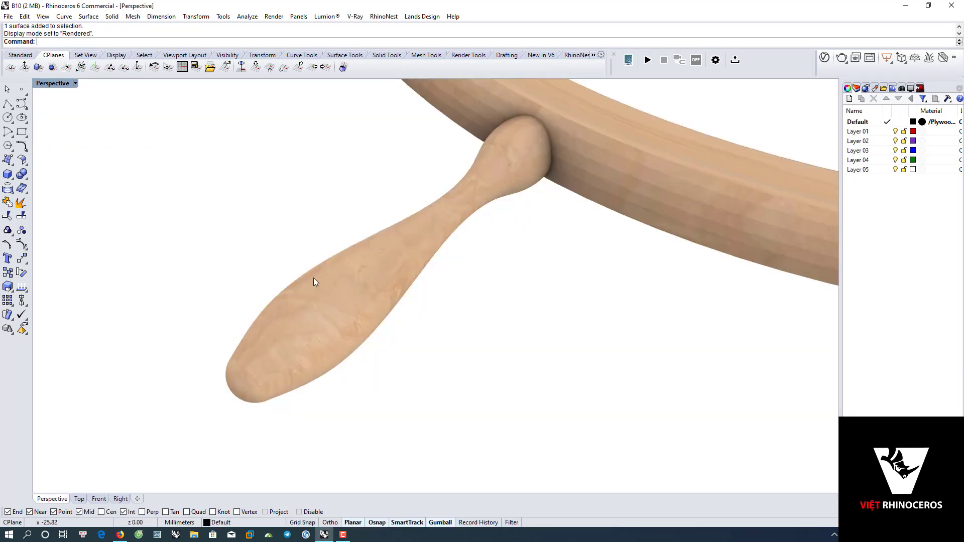
{"action": "scroll", "coordinate": [205, 274], "scroll_direction": "down", "scroll_amount": 3}
{"action": "scroll", "coordinate": [217, 293], "scroll_direction": "down", "scroll_amount": 2}
{"action": "scroll", "coordinate": [211, 256], "scroll_direction": "up", "scroll_amount": 1}
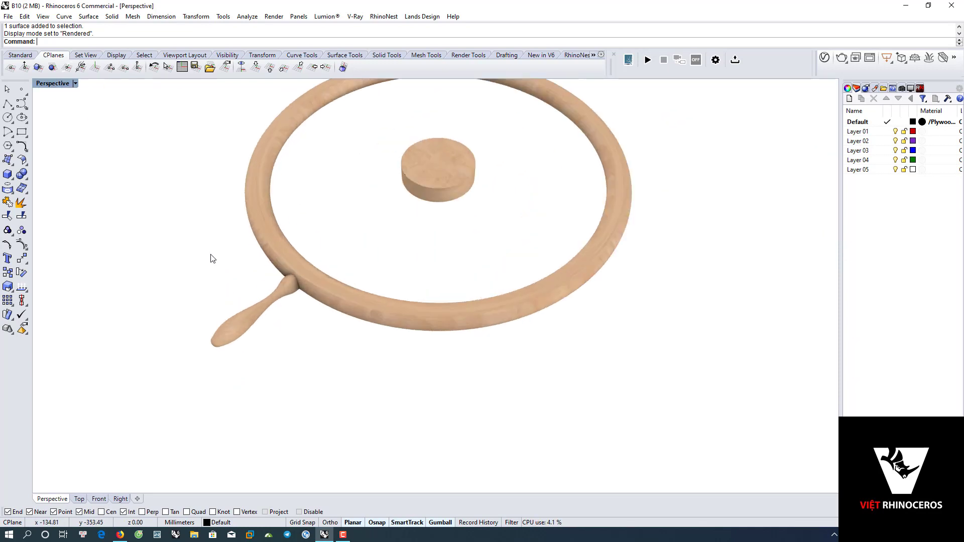
{"action": "middle_click", "coordinate": [211, 255]}
{"action": "left_click", "coordinate": [229, 225]}
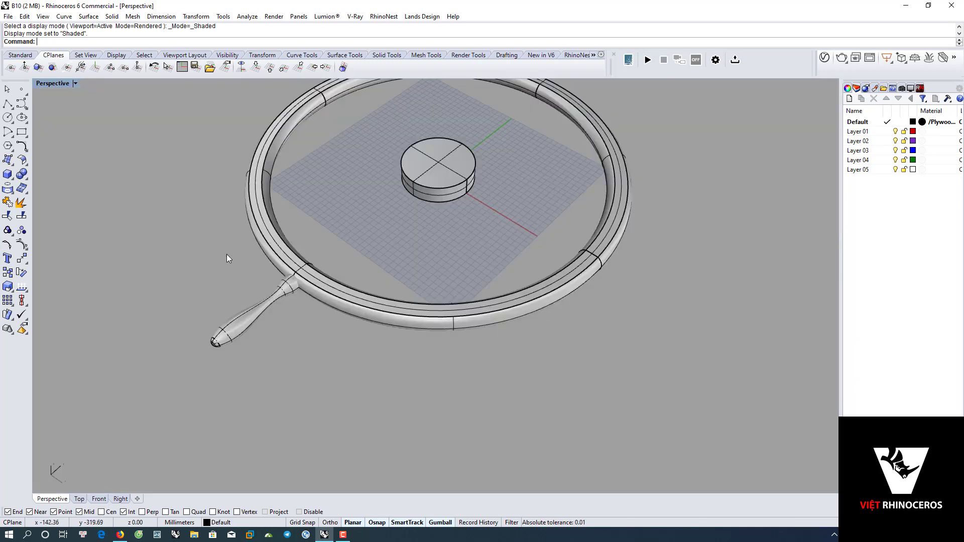
Group the handle's rounded tip cap with the lofted handle body.
{"action": "scroll", "coordinate": [208, 332], "scroll_direction": "up", "scroll_amount": 2}
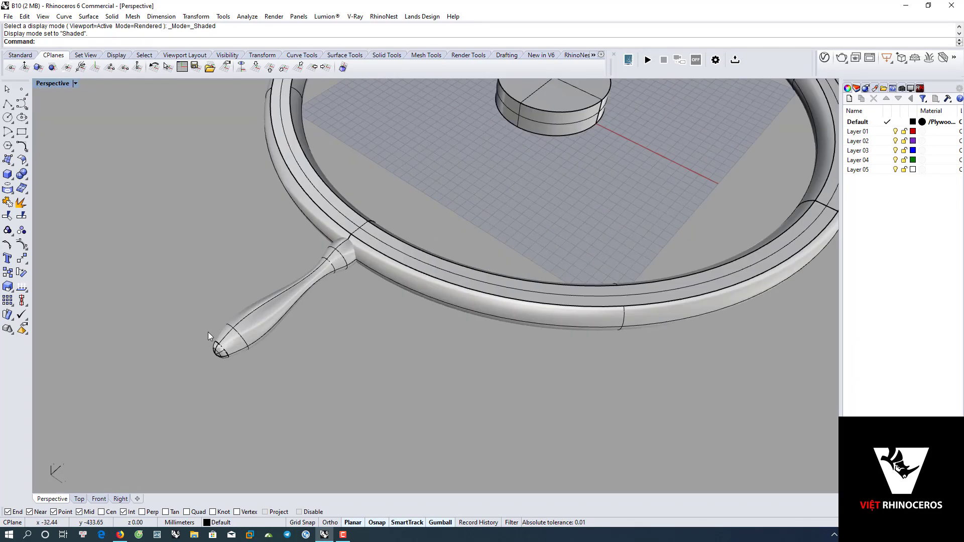
{"action": "scroll", "coordinate": [208, 332], "scroll_direction": "up", "scroll_amount": 3}
{"action": "left_click", "coordinate": [230, 358]}
{"action": "left_click", "coordinate": [306, 293], "text": "shift"}
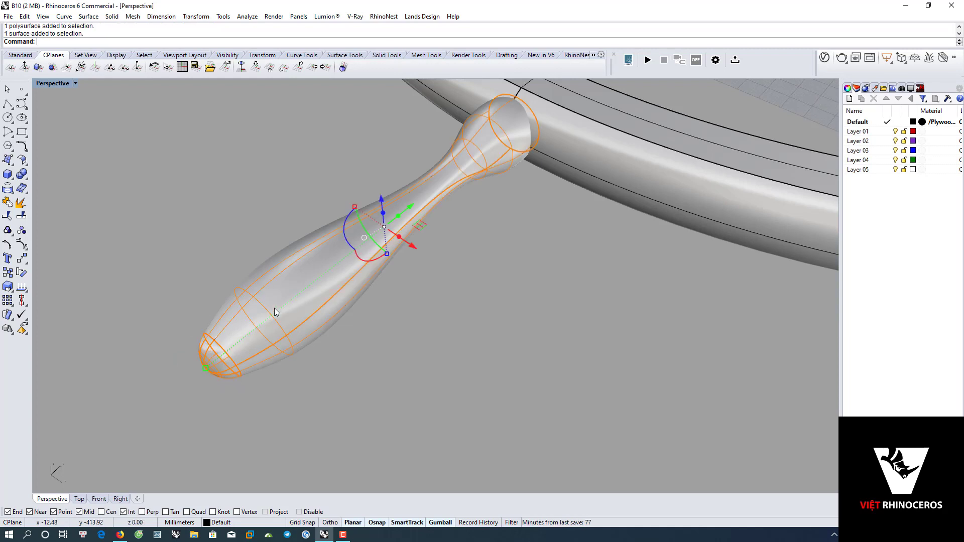
{"action": "key", "text": "ctrl+g"}
Orbit to a tilted view of the rim beside the grouped handle.
{"action": "left_click", "coordinate": [318, 284]}
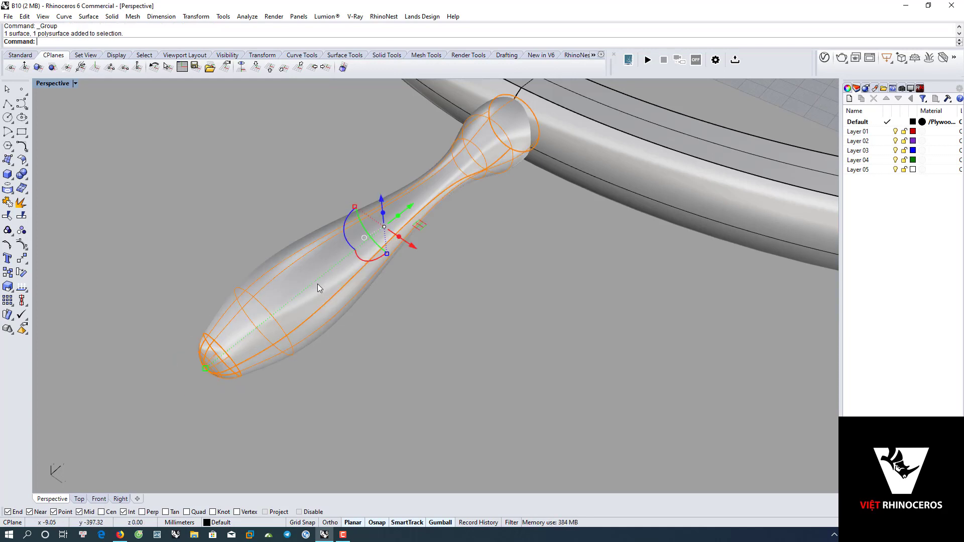
{"action": "scroll", "coordinate": [317, 284], "scroll_direction": "down", "scroll_amount": 5}
{"action": "right_click_drag", "start_coordinate": [351, 286], "coordinate": [435, 287]}
{"action": "key", "text": "Escape"}
{"action": "right_click_drag", "start_coordinate": [501, 302], "coordinate": [437, 224]}
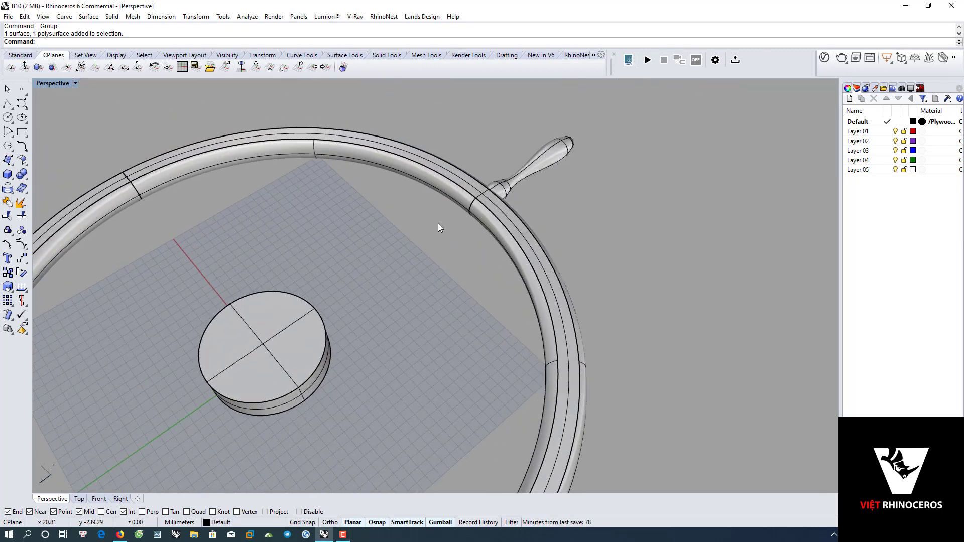
Draw a circle centred on the rim, oriented toward the hub, and drag it inward.
{"action": "left_click", "coordinate": [8, 117]}
{"action": "scroll", "coordinate": [468, 220], "scroll_direction": "up", "scroll_amount": 5}
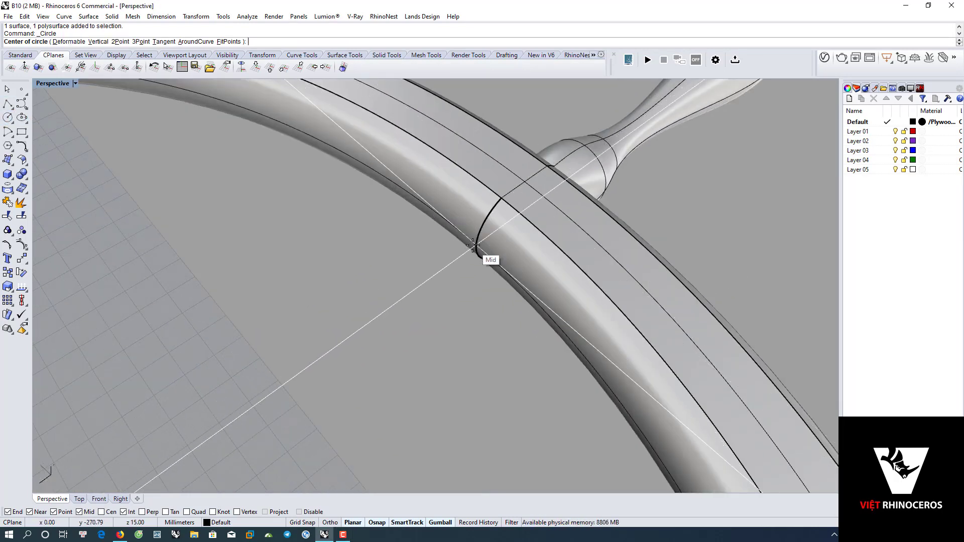
{"action": "left_click", "coordinate": [476, 245]}
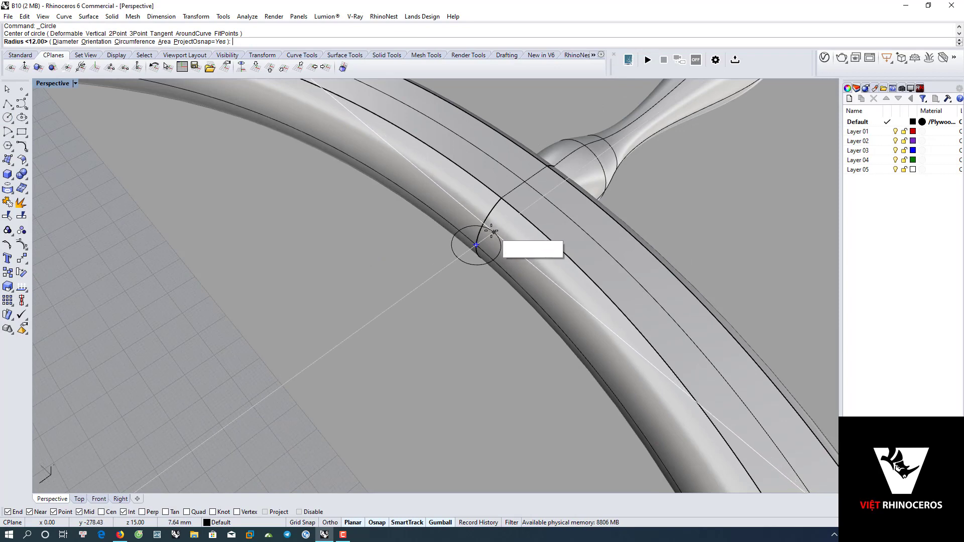
{"action": "type", "text": "o"}
{"action": "key", "text": "Return"}
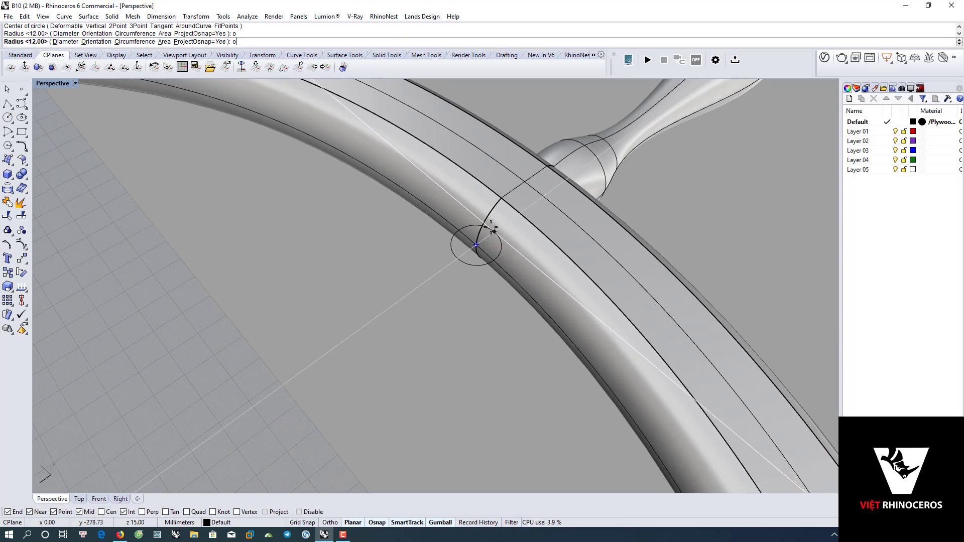
{"action": "left_click", "coordinate": [409, 292]}
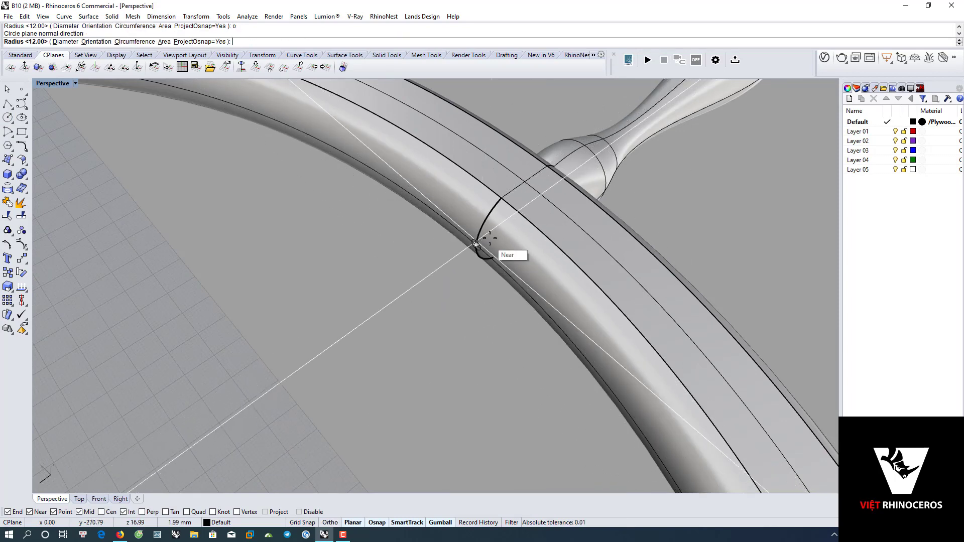
{"action": "scroll", "coordinate": [474, 246], "scroll_direction": "up", "scroll_amount": 3}
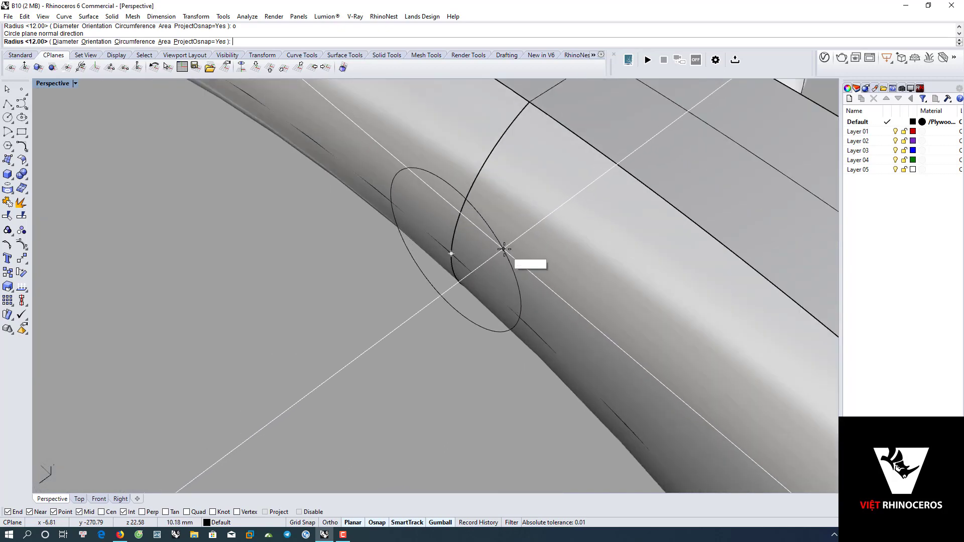
{"action": "left_click", "coordinate": [493, 249]}
{"action": "scroll", "coordinate": [497, 250], "scroll_direction": "down", "scroll_amount": 5}
{"action": "left_click_drag", "start_coordinate": [491, 253], "coordinate": [416, 311]}
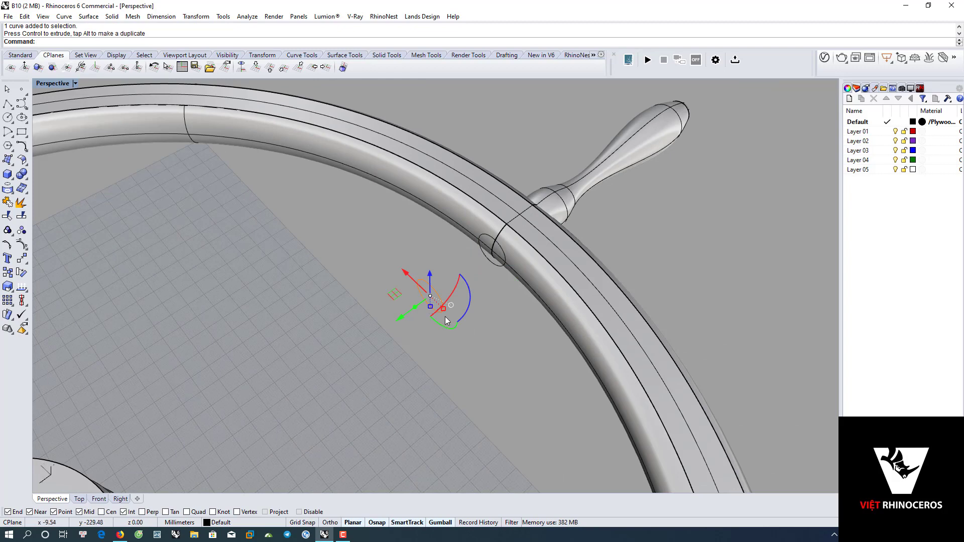
Shrink the spoke circle to about 9.36 mm and move it toward the hub.
{"action": "scroll", "coordinate": [444, 309], "scroll_direction": "up", "scroll_amount": 2}
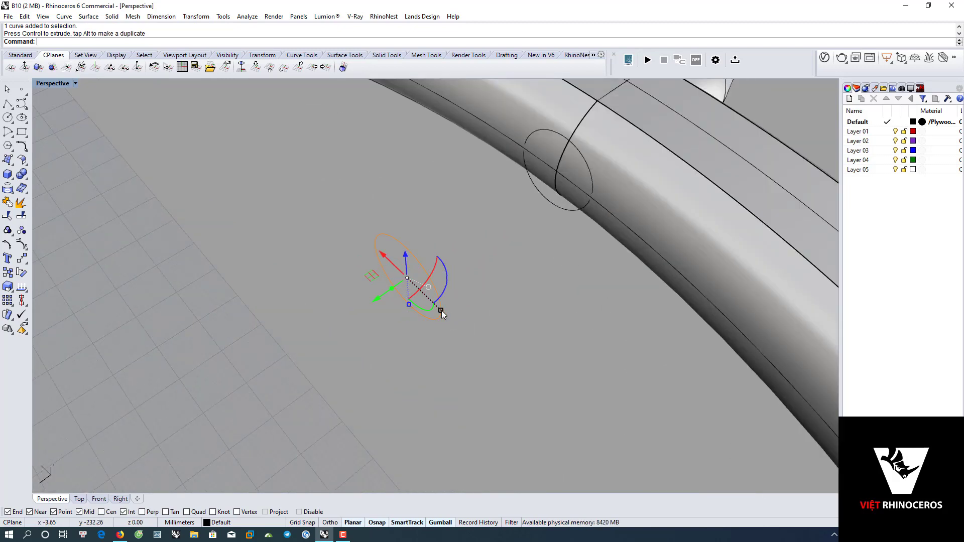
{"action": "mouse_move", "coordinate": [441, 310]}
{"action": "left_mouse_down"}
{"action": "mouse_move", "coordinate": [438, 299]}
{"action": "mouse_move", "coordinate": [339, 326]}
{"action": "left_mouse_up"}
{"action": "scroll", "coordinate": [475, 248], "scroll_direction": "down", "scroll_amount": 4}
{"action": "left_click", "coordinate": [458, 255]}
{"action": "scroll", "coordinate": [385, 317], "scroll_direction": "up", "scroll_amount": 5}
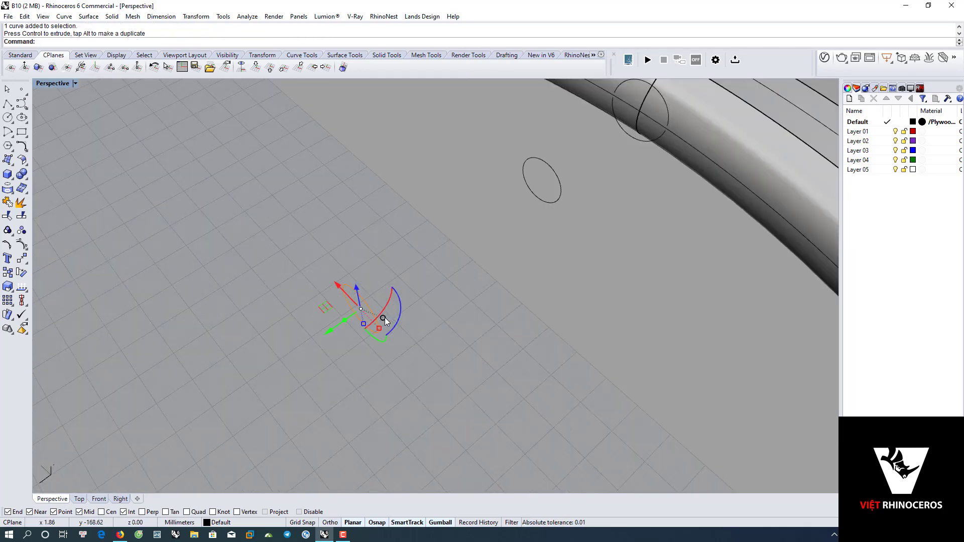
{"action": "scroll", "coordinate": [476, 270], "scroll_direction": "down", "scroll_amount": 5}
{"action": "right_click_drag", "start_coordinate": [429, 330], "coordinate": [324, 296]}
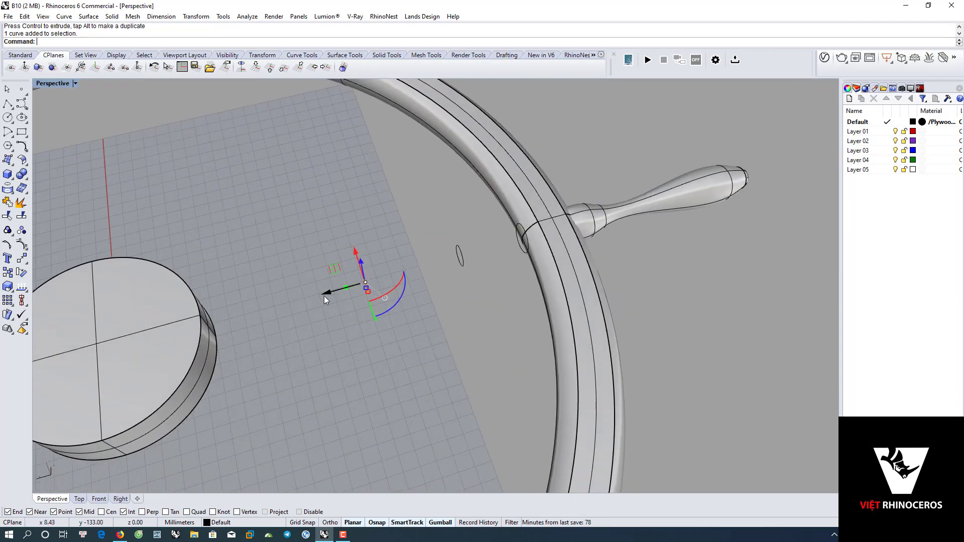
{"action": "left_click_drag", "start_coordinate": [327, 292], "coordinate": [218, 293]}
{"action": "scroll", "coordinate": [250, 326], "scroll_direction": "up", "scroll_amount": 2}
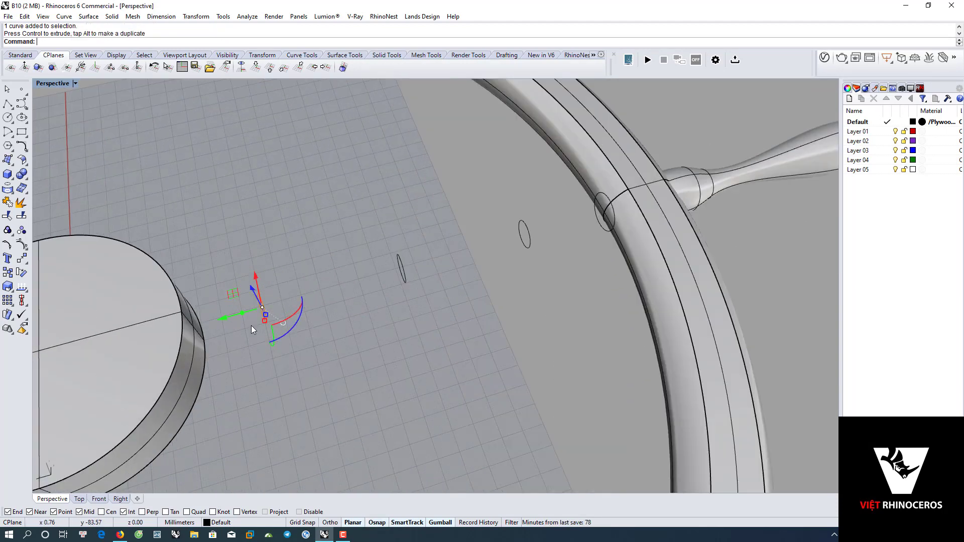
{"action": "right_click_drag", "start_coordinate": [269, 324], "coordinate": [317, 321]}
{"action": "left_click_drag", "start_coordinate": [309, 338], "coordinate": [176, 384]}
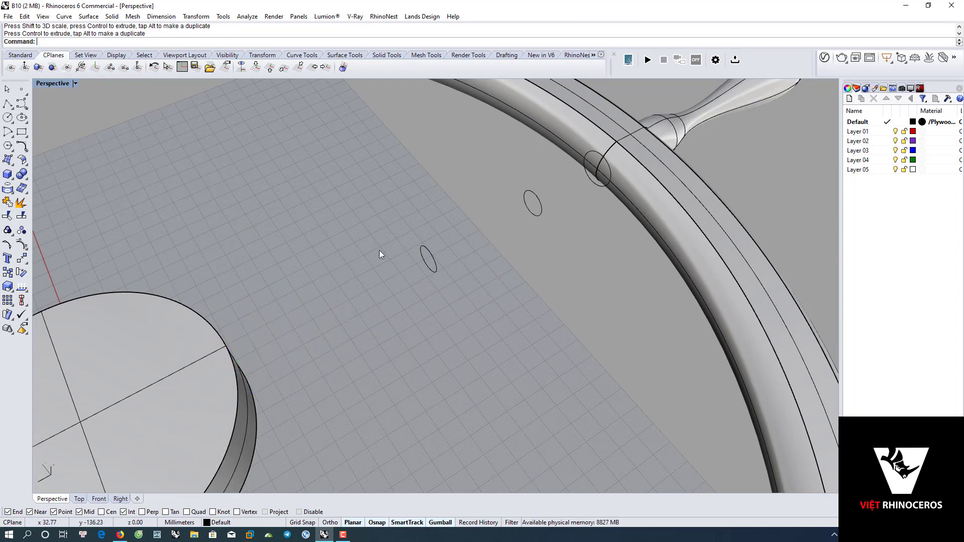
Select the circle overlapping the rim and move it along the spoke direction.
{"action": "right_click_drag", "start_coordinate": [378, 250], "coordinate": [522, 263]}
{"action": "scroll", "coordinate": [610, 263], "scroll_direction": "up", "scroll_amount": 3}
{"action": "scroll", "coordinate": [602, 260], "scroll_direction": "up", "scroll_amount": 2}
{"action": "left_click", "coordinate": [601, 259]}
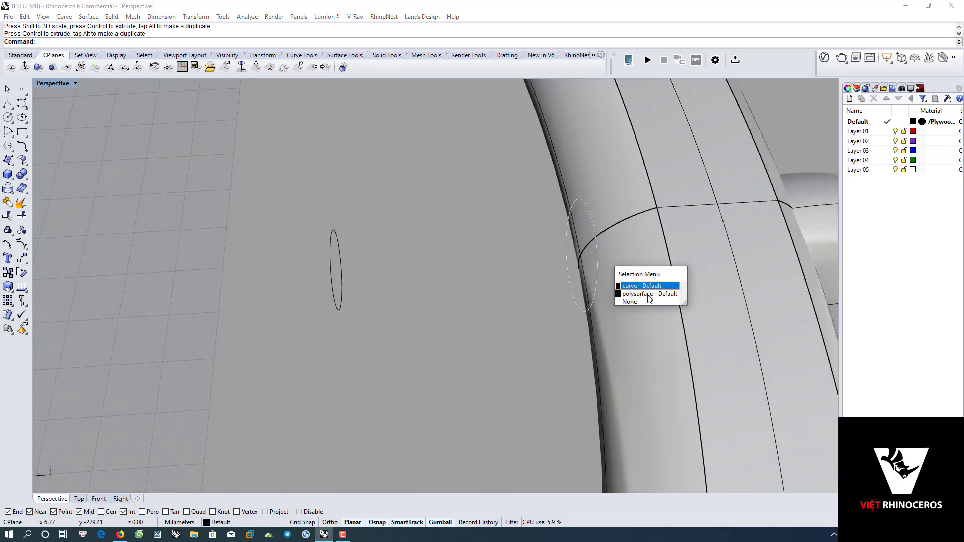
{"action": "left_click", "coordinate": [646, 286]}
{"action": "left_click_drag", "start_coordinate": [540, 258], "coordinate": [507, 200]}
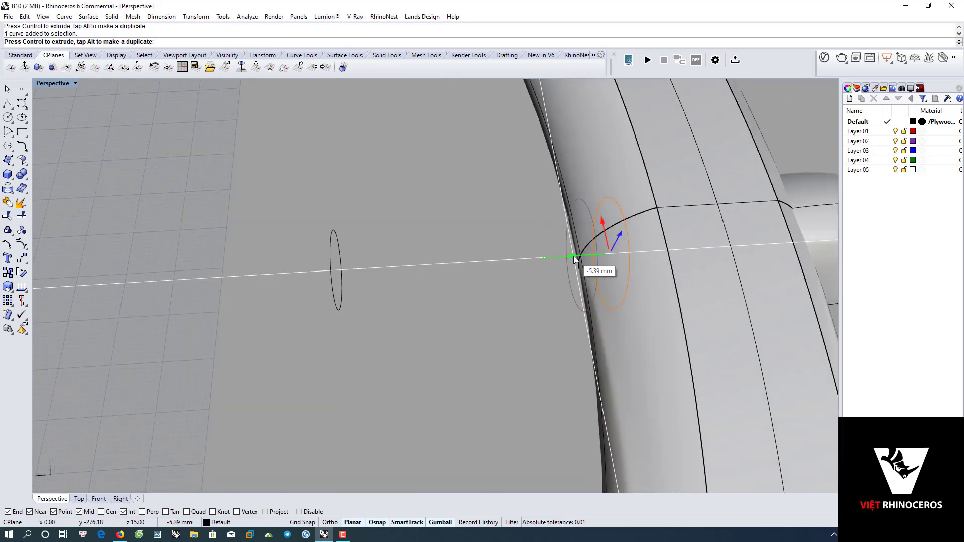
{"action": "scroll", "coordinate": [507, 201], "scroll_direction": "down", "scroll_amount": 4}
{"action": "scroll", "coordinate": [507, 204], "scroll_direction": "down", "scroll_amount": 3}
Loft the spoke's cross-section circles into a spoke running from hub to rim.
{"action": "mouse_move", "coordinate": [339, 157]}
{"action": "left_mouse_down"}
{"action": "mouse_move", "coordinate": [532, 242]}
{"action": "mouse_move", "coordinate": [535, 232]}
{"action": "left_mouse_up"}
{"action": "scroll", "coordinate": [498, 205], "scroll_direction": "up", "scroll_amount": 3}
{"action": "left_click_drag", "start_coordinate": [553, 127], "coordinate": [606, 246], "text": "ctrl"}
{"action": "type", "text": "Loft"}
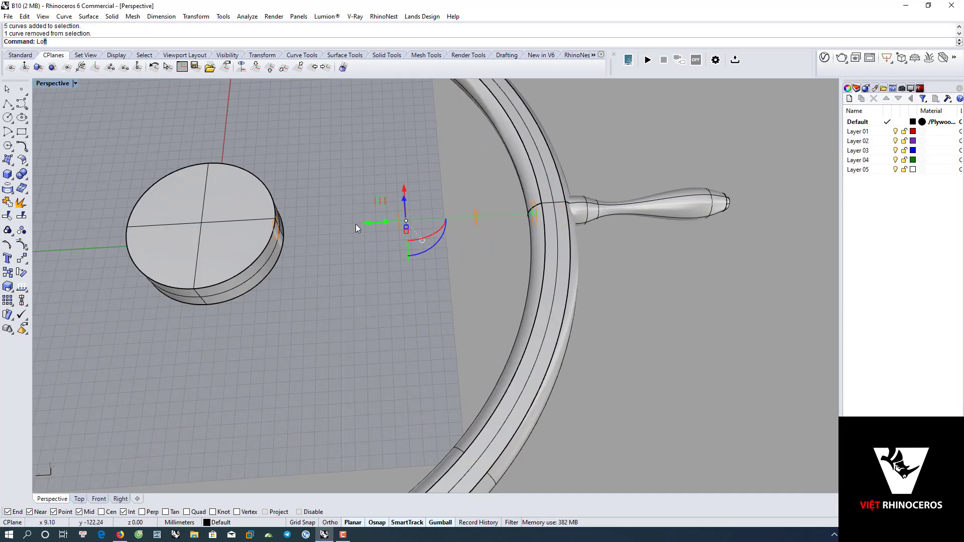
{"action": "key", "text": "Return"}
{"action": "key", "text": "Return"}
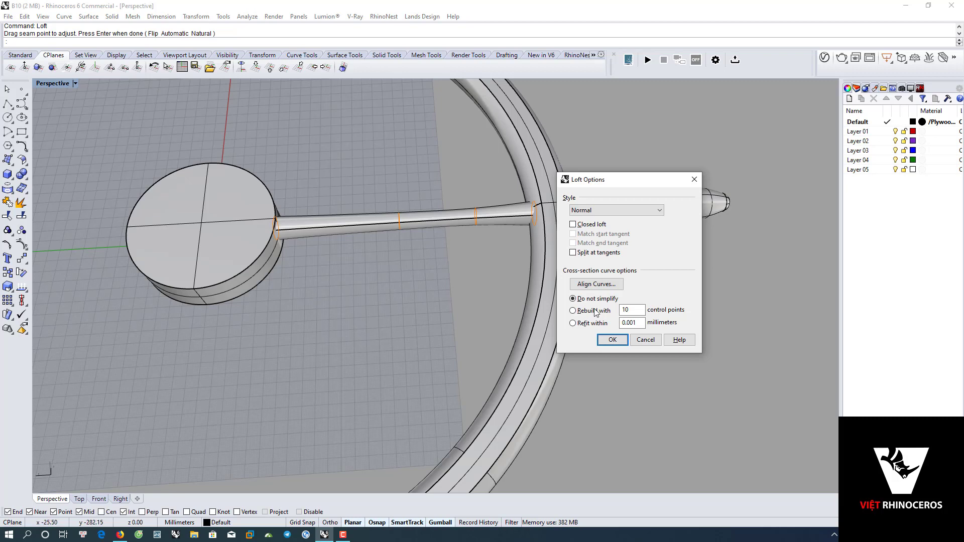
{"action": "left_click", "coordinate": [612, 339]}
{"action": "right_click_drag", "start_coordinate": [459, 291], "coordinate": [465, 233]}
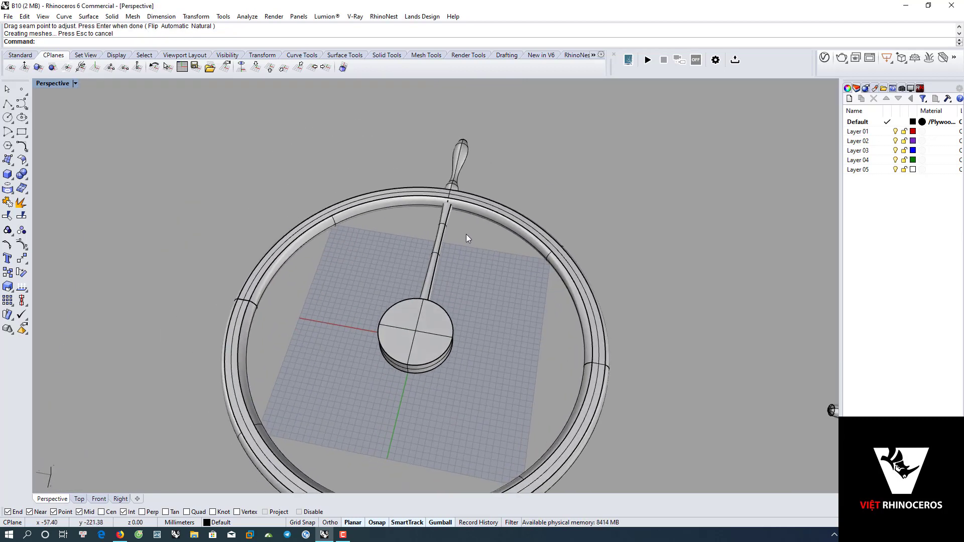
{"action": "scroll", "coordinate": [462, 187], "scroll_direction": "up", "scroll_amount": 5}
{"action": "scroll", "coordinate": [465, 182], "scroll_direction": "down", "scroll_amount": 2}
{"action": "right_click_drag", "start_coordinate": [465, 181], "coordinate": [440, 204]}
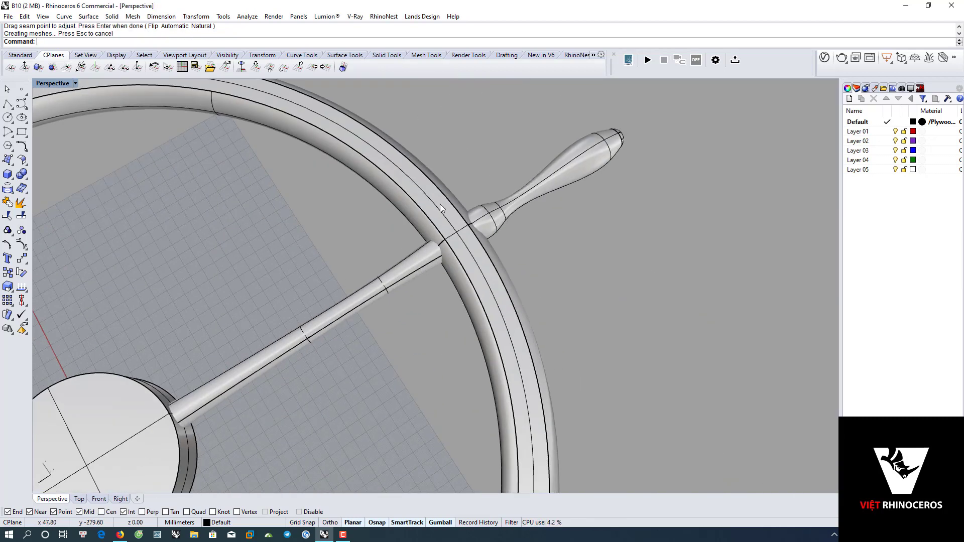
{"action": "left_click", "coordinate": [503, 210]}
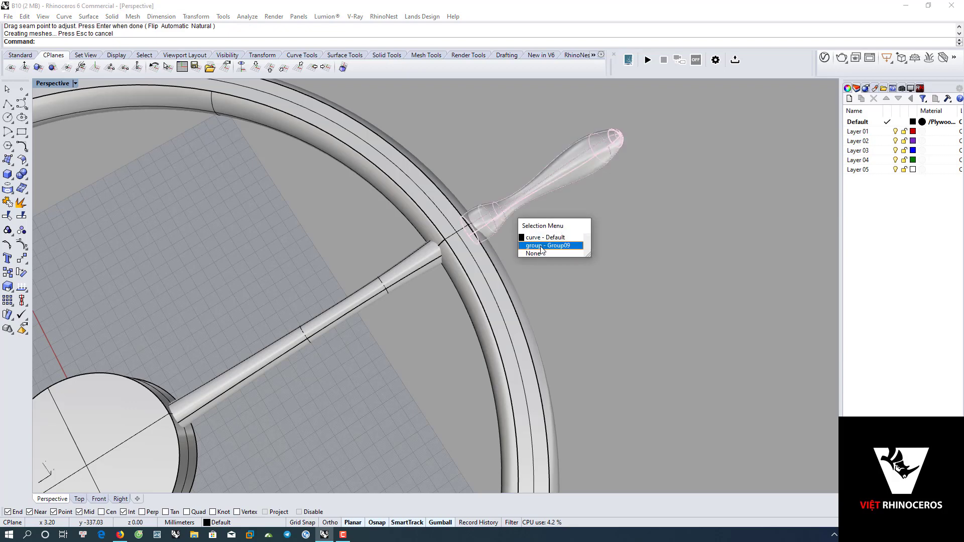
Select the handle group together with its spoke.
{"action": "left_click", "coordinate": [533, 254]}
{"action": "scroll", "coordinate": [430, 255], "scroll_direction": "up", "scroll_amount": 3}
{"action": "left_click", "coordinate": [403, 275], "text": "shift"}
Compare the maximized Top and Perspective views against the reference wheel.
{"action": "key", "text": "ctrl+F1"}
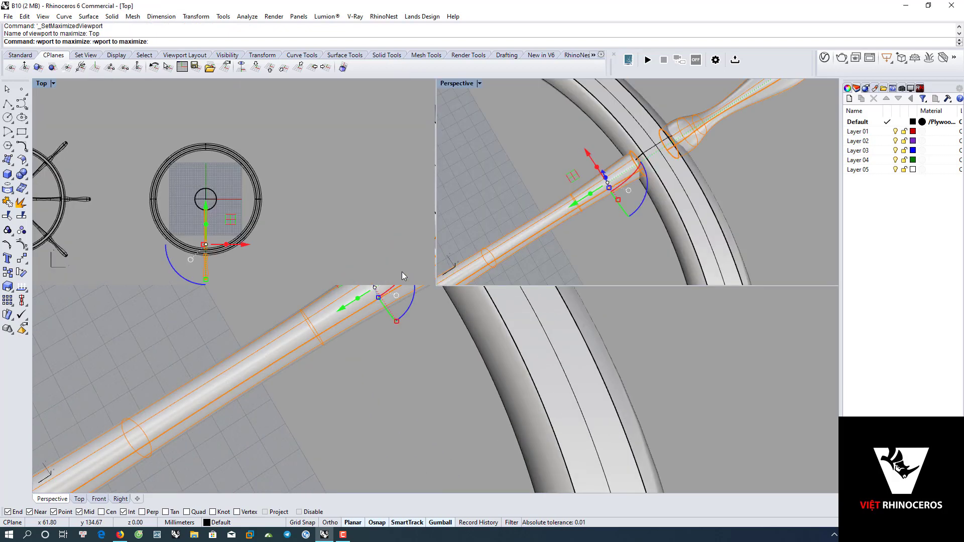
{"action": "scroll", "coordinate": [390, 320], "scroll_direction": "up", "scroll_amount": 3}
{"action": "key", "text": "ctrl+F4"}
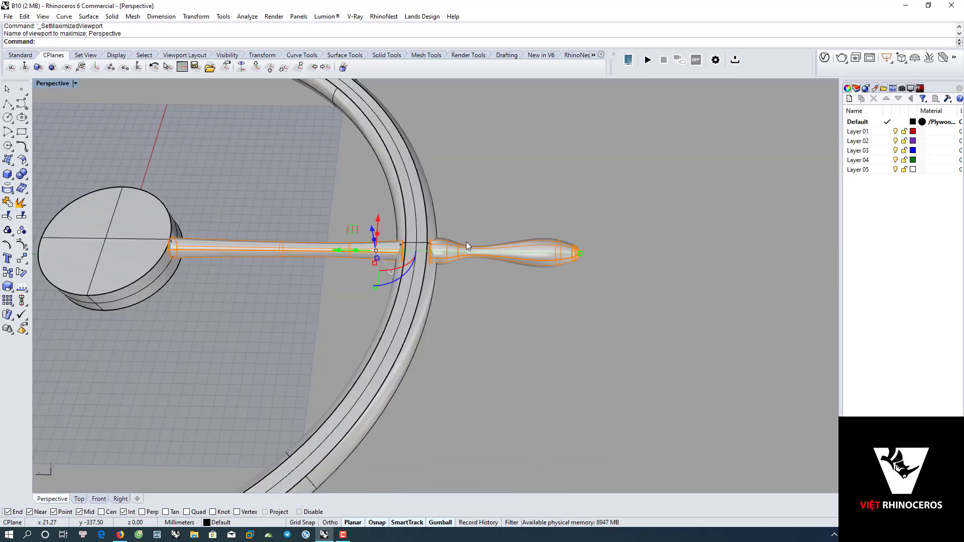
{"action": "scroll", "coordinate": [466, 242], "scroll_direction": "up", "scroll_amount": 3}
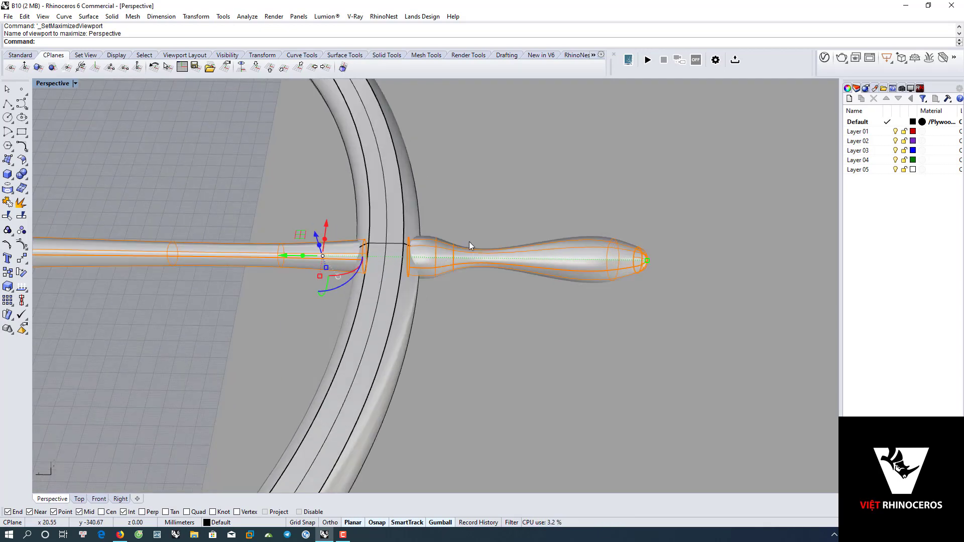
{"action": "scroll", "coordinate": [462, 251], "scroll_direction": "down", "scroll_amount": 4}
{"action": "scroll", "coordinate": [425, 236], "scroll_direction": "up", "scroll_amount": 2}
{"action": "scroll", "coordinate": [423, 230], "scroll_direction": "down", "scroll_amount": 2}
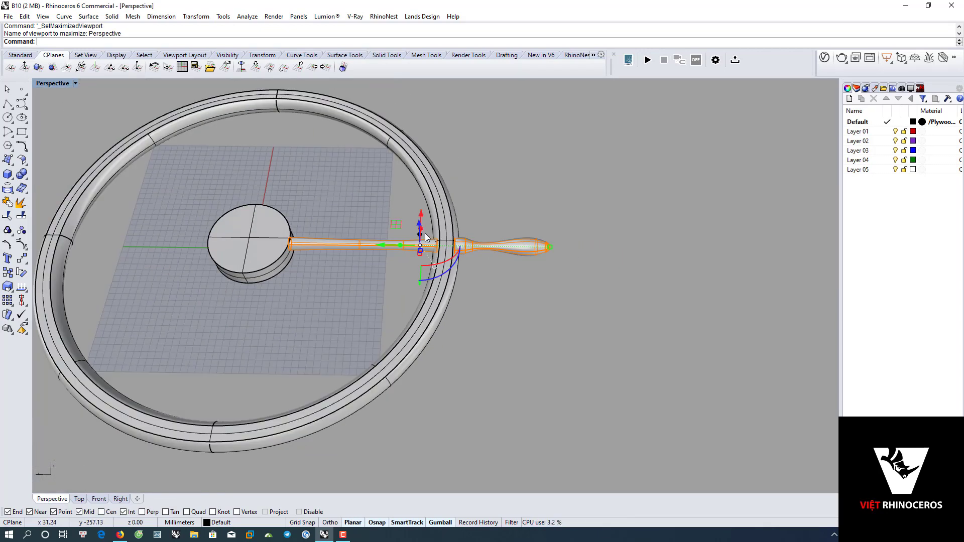
{"action": "scroll", "coordinate": [423, 230], "scroll_direction": "down", "scroll_amount": 2}
{"action": "key", "text": "ctrl+F1"}
{"action": "scroll", "coordinate": [423, 236], "scroll_direction": "down", "scroll_amount": 2}
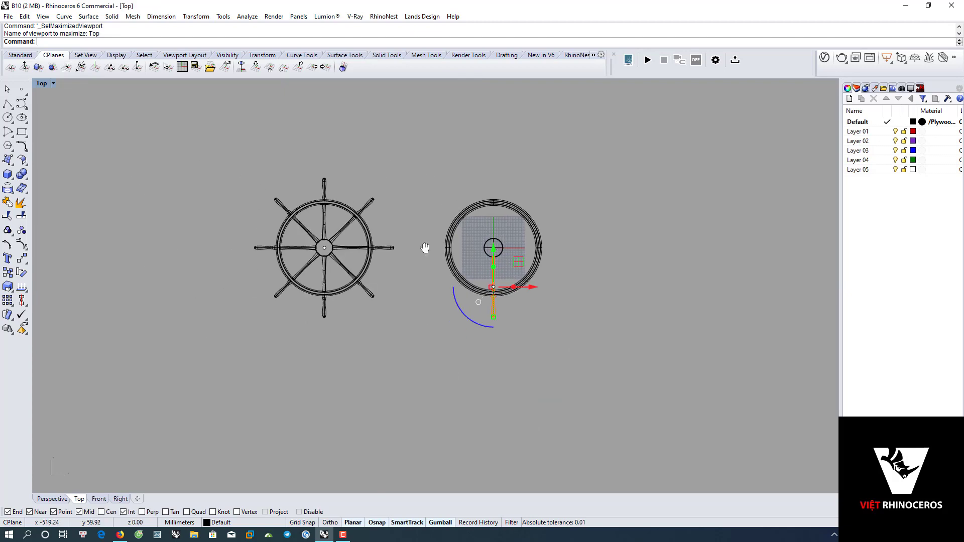
{"action": "scroll", "coordinate": [329, 252], "scroll_direction": "up", "scroll_amount": 5}
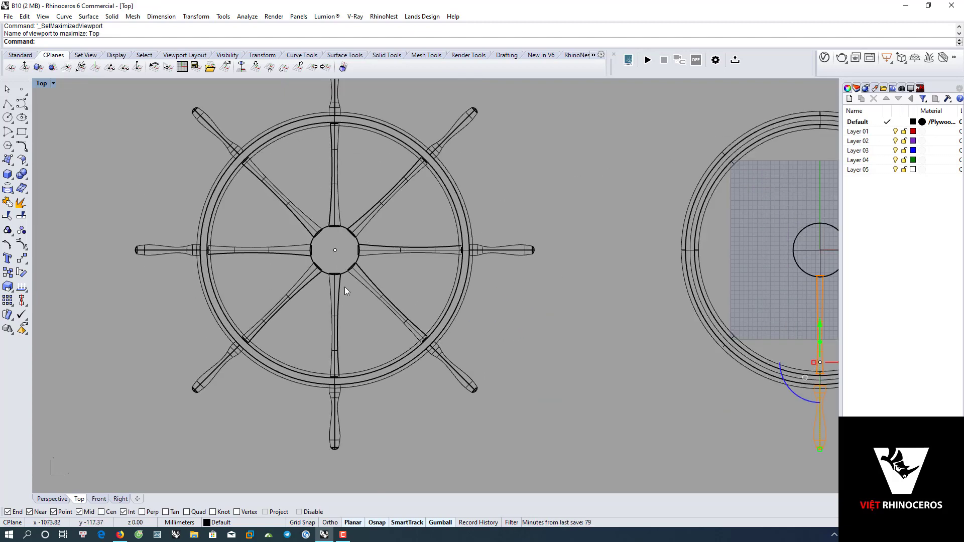
{"action": "scroll", "coordinate": [340, 252], "scroll_direction": "up", "scroll_amount": 1}
{"action": "scroll", "coordinate": [312, 290], "scroll_direction": "down", "scroll_amount": 3}
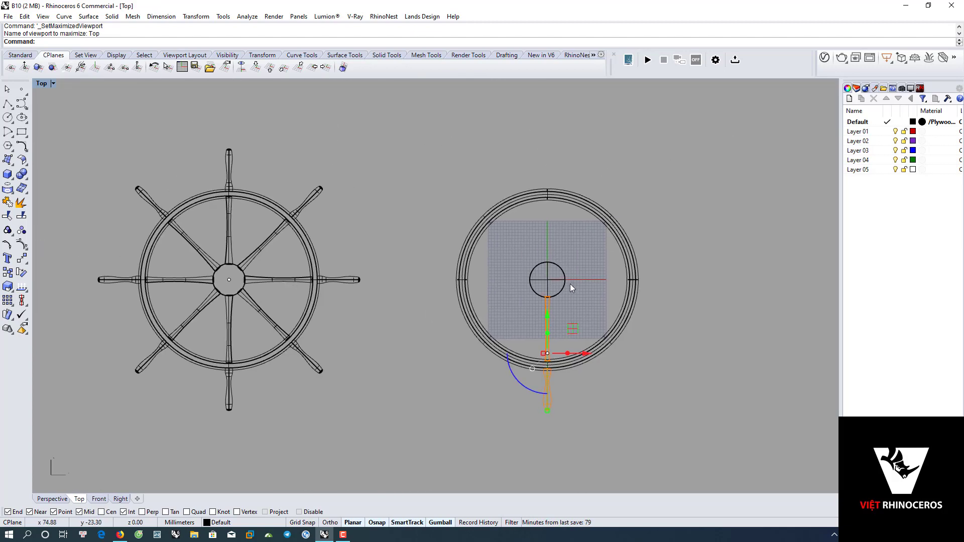
{"action": "key", "text": "ctrl+Tab"}
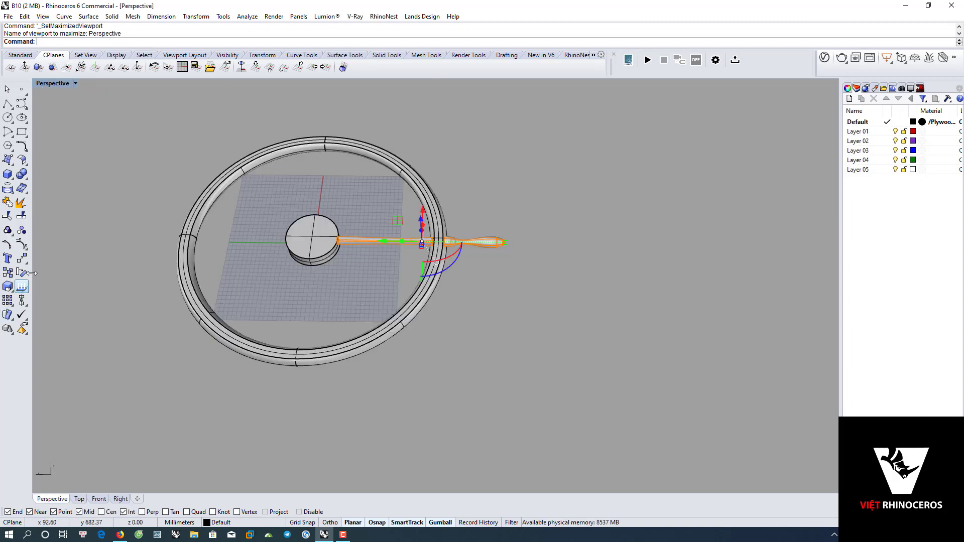
{"action": "left_click", "coordinate": [10, 303]}
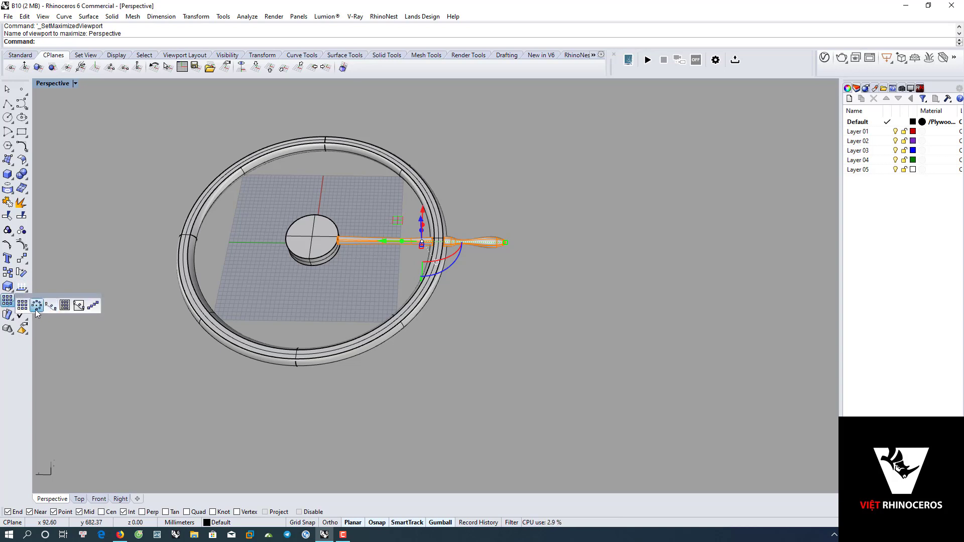
{"action": "scroll", "coordinate": [353, 206], "scroll_direction": "up", "scroll_amount": 3}
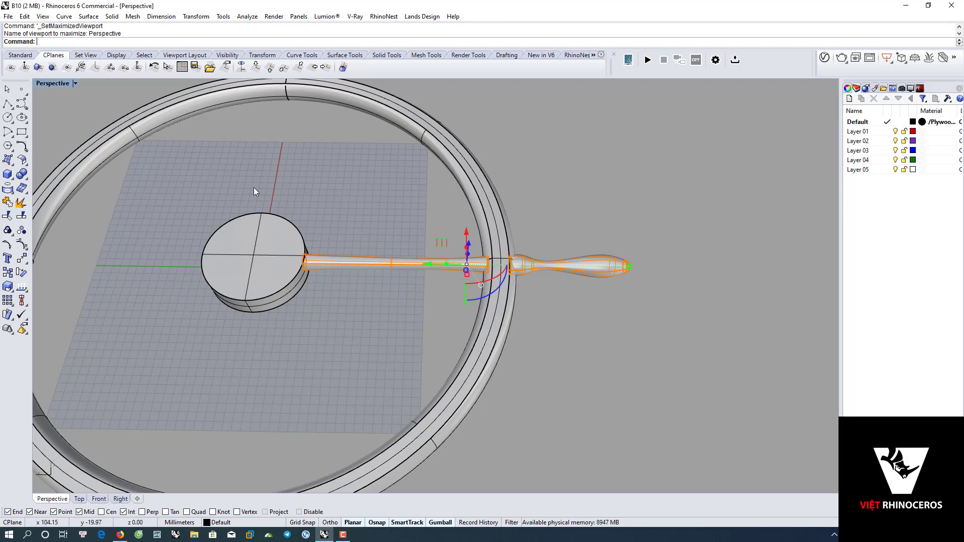
{"action": "key", "text": "ctrl+F1"}
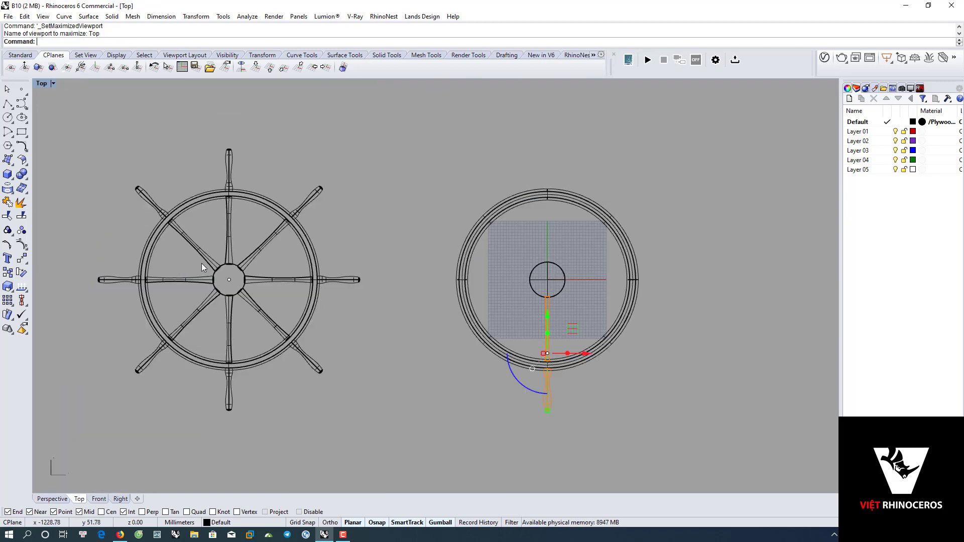
{"action": "scroll", "coordinate": [571, 294], "scroll_direction": "up", "scroll_amount": 3}
{"action": "scroll", "coordinate": [572, 301], "scroll_direction": "up", "scroll_amount": 1}
{"action": "key", "text": "Escape"}
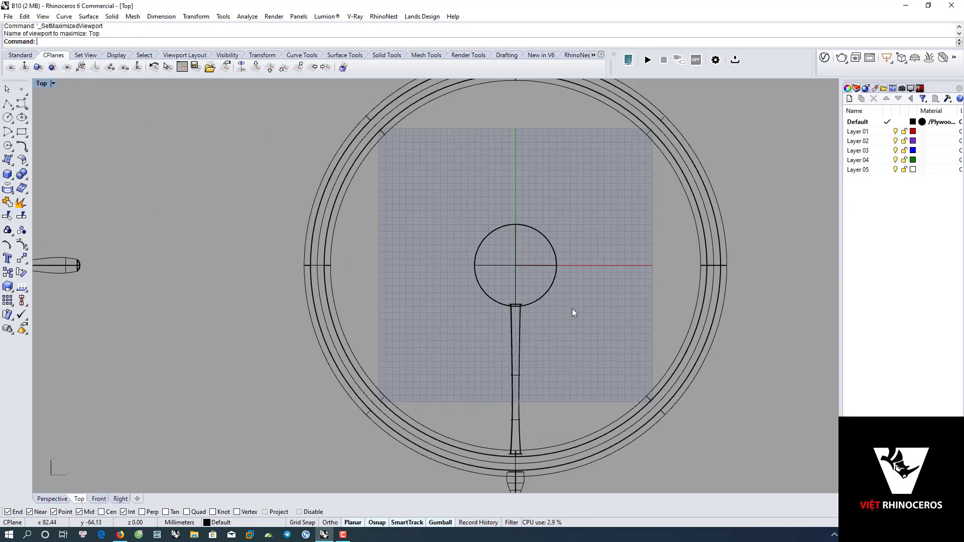
{"action": "key", "text": "ctrl+F4"}
{"action": "scroll", "coordinate": [293, 284], "scroll_direction": "up", "scroll_amount": 2}
{"action": "scroll", "coordinate": [287, 279], "scroll_direction": "up", "scroll_amount": 2}
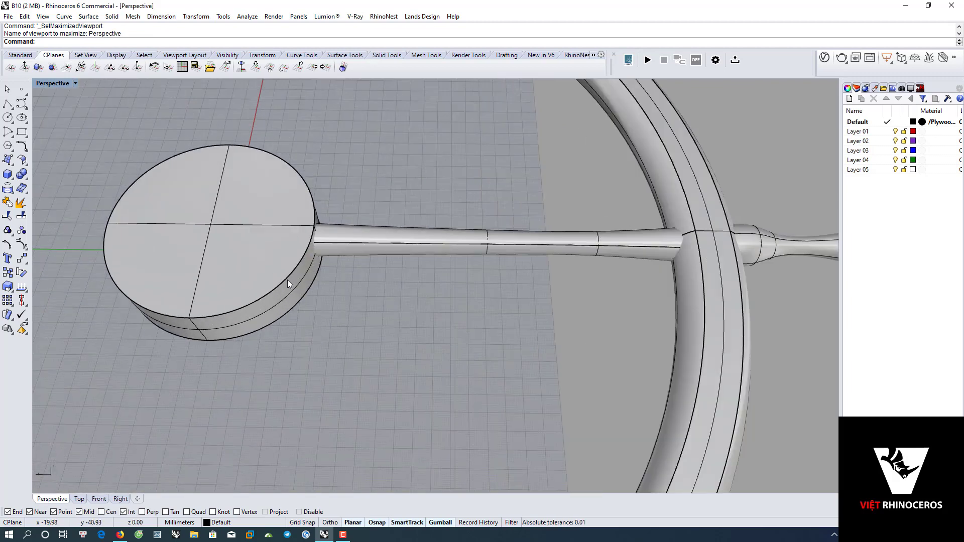
{"action": "left_click", "coordinate": [287, 279]}
{"action": "key", "text": "Escape"}
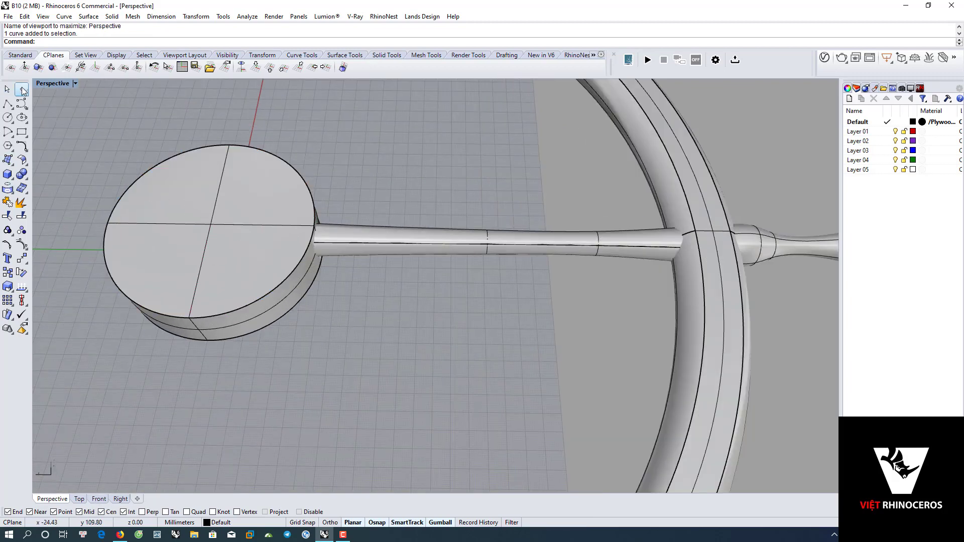
Place a point at the hub circle's centre and recentre the maximized Top view.
{"action": "left_click", "coordinate": [22, 88]}
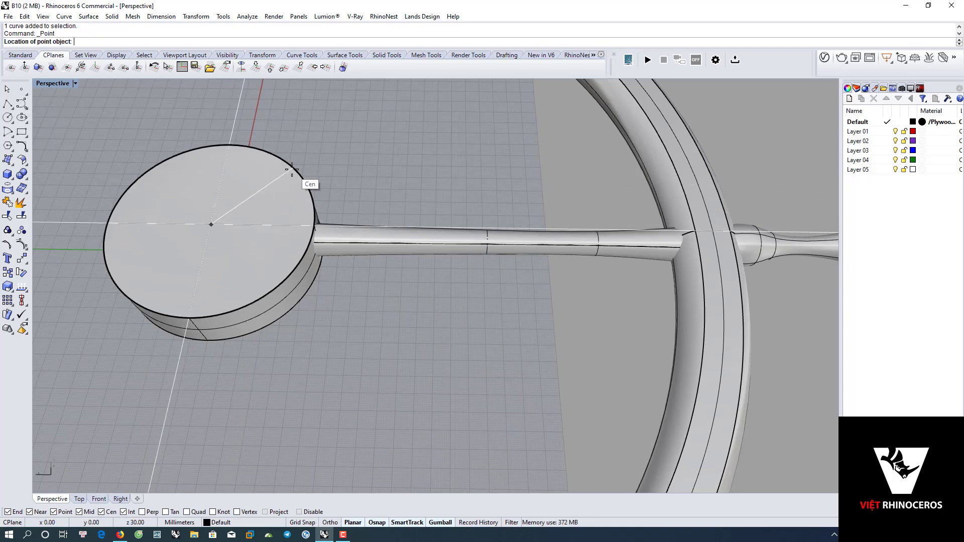
{"action": "left_click", "coordinate": [303, 184]}
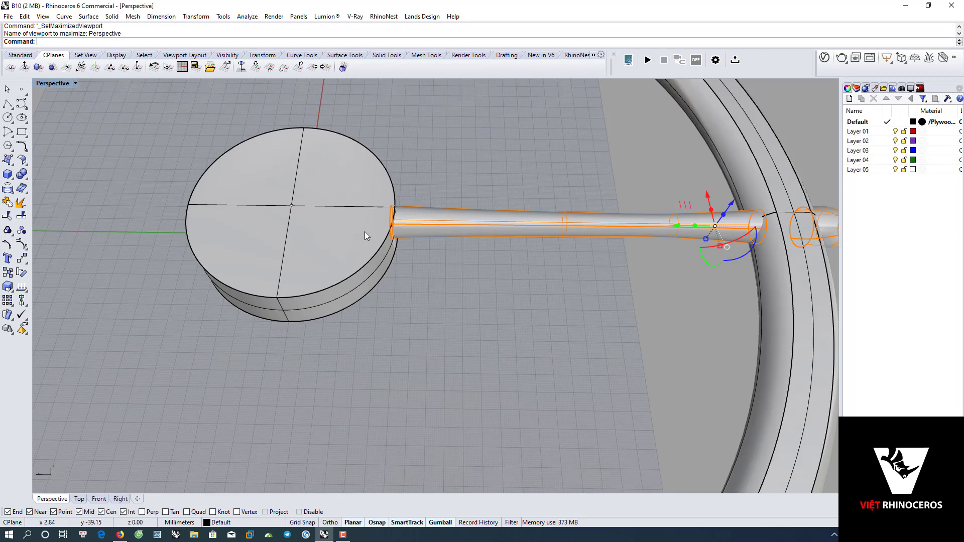
{"action": "key", "text": "ctrl+F1"}
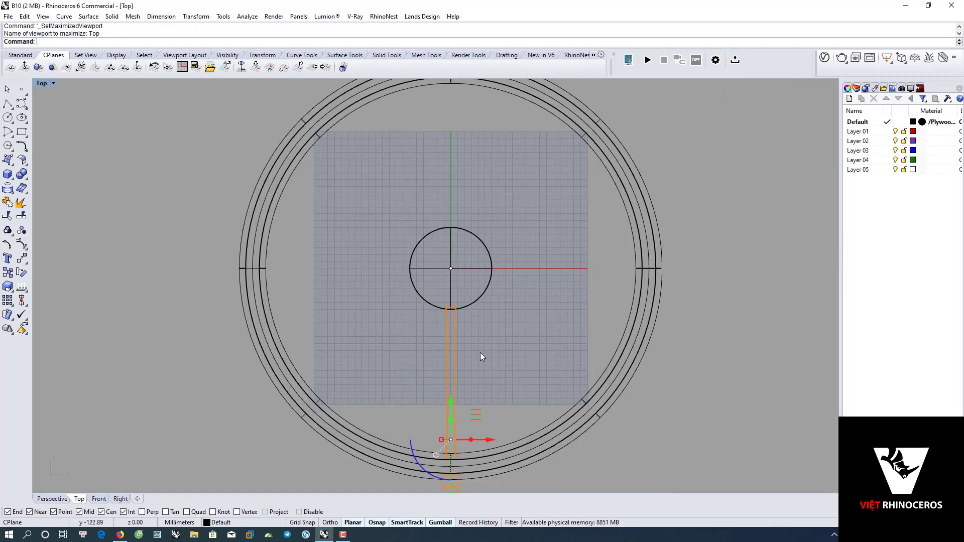
{"action": "right_click_drag", "start_coordinate": [481, 357], "coordinate": [444, 316]}
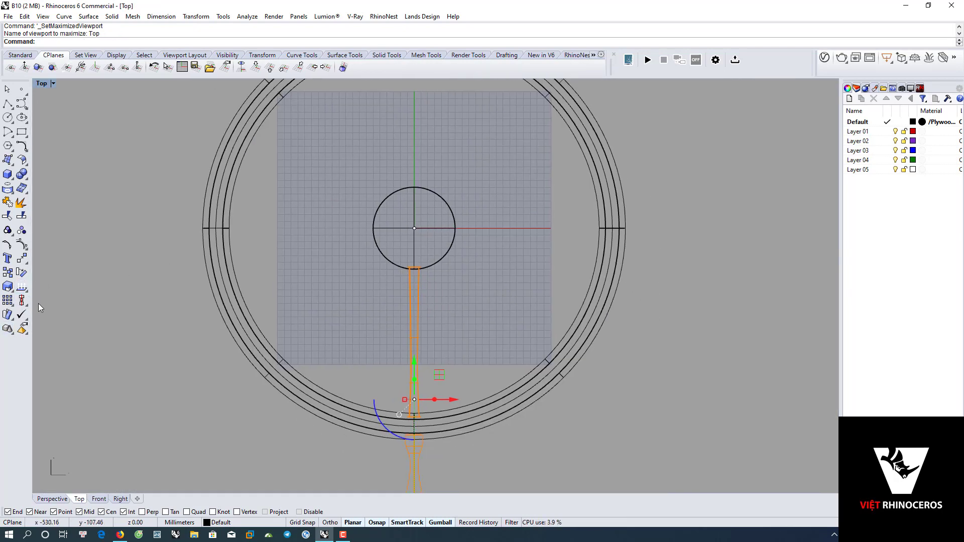
{"action": "left_click", "coordinate": [10, 303]}
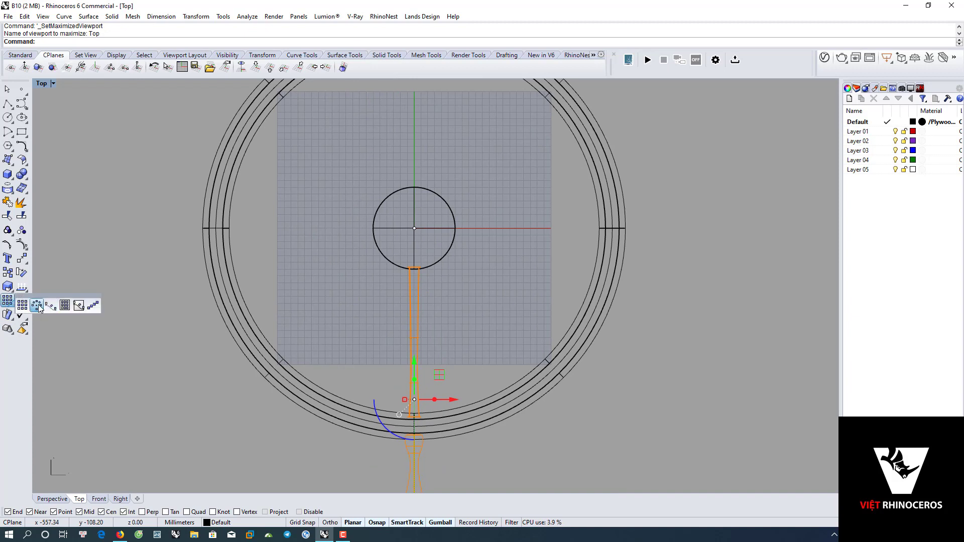
{"action": "left_click", "coordinate": [38, 306]}
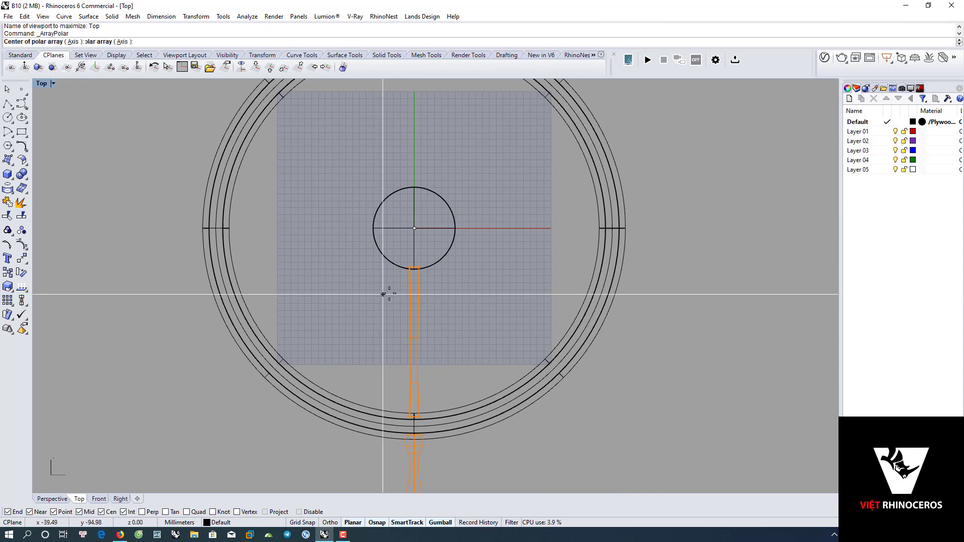
{"action": "left_click", "coordinate": [414, 228]}
{"action": "type", "text": "10"}
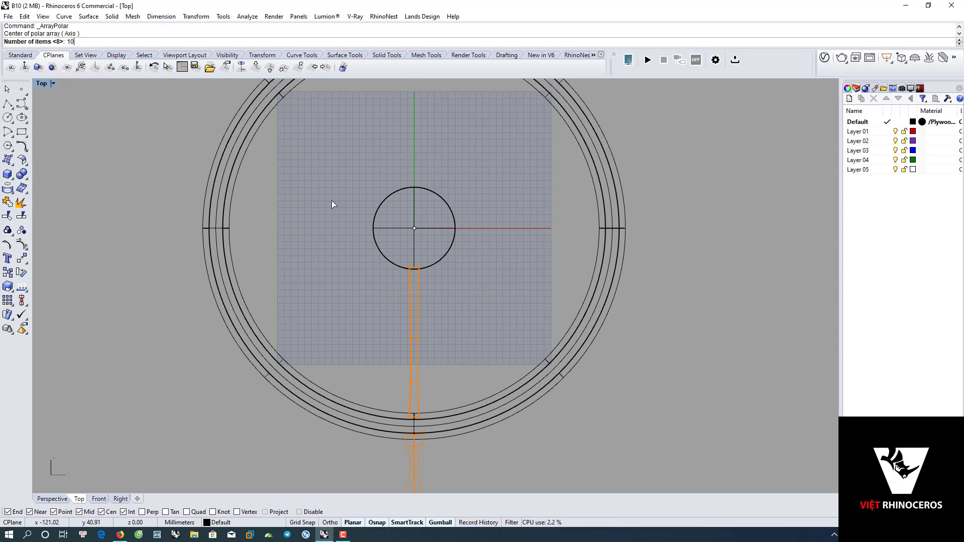
{"action": "key", "text": "Return"}
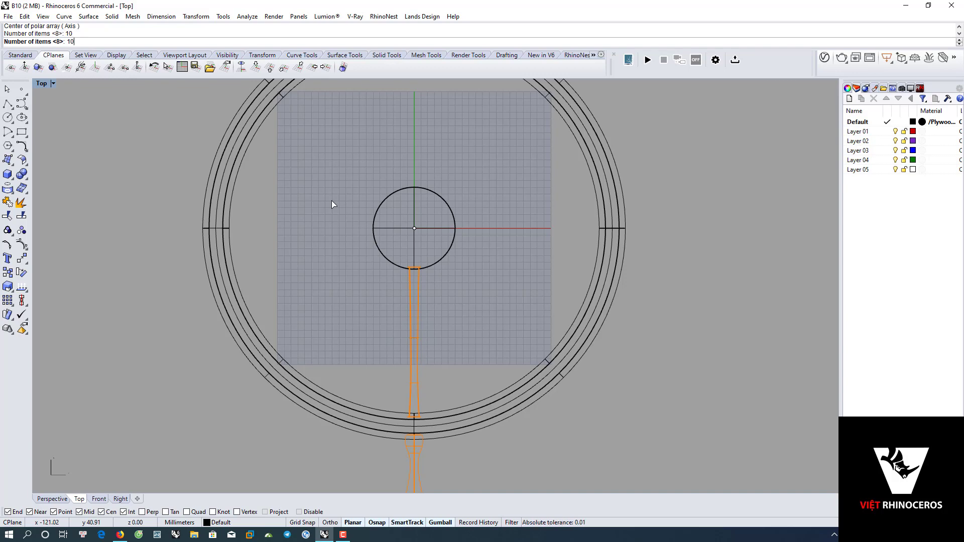
{"action": "scroll", "coordinate": [329, 244], "scroll_direction": "down", "scroll_amount": 3}
{"action": "scroll", "coordinate": [331, 246], "scroll_direction": "up", "scroll_amount": 3}
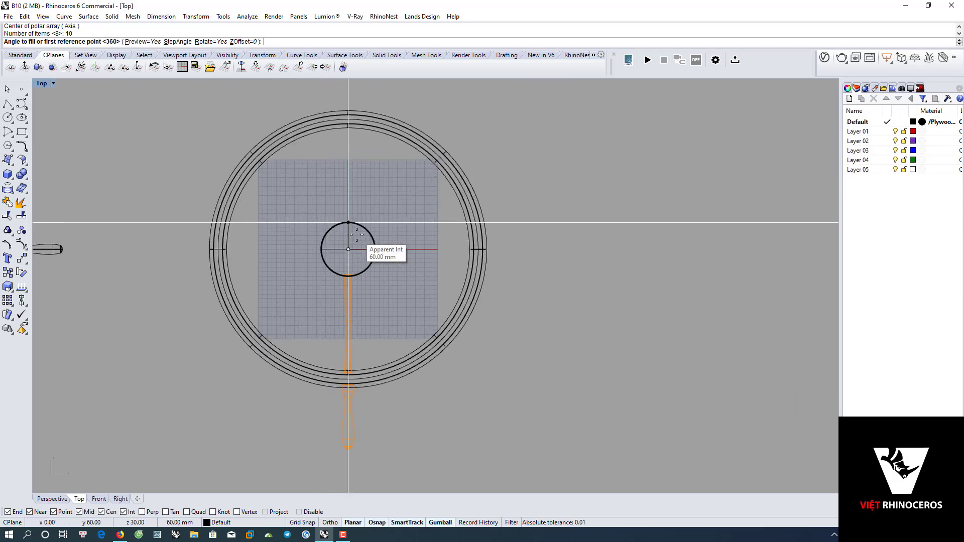
{"action": "scroll", "coordinate": [366, 232], "scroll_direction": "up", "scroll_amount": 7}
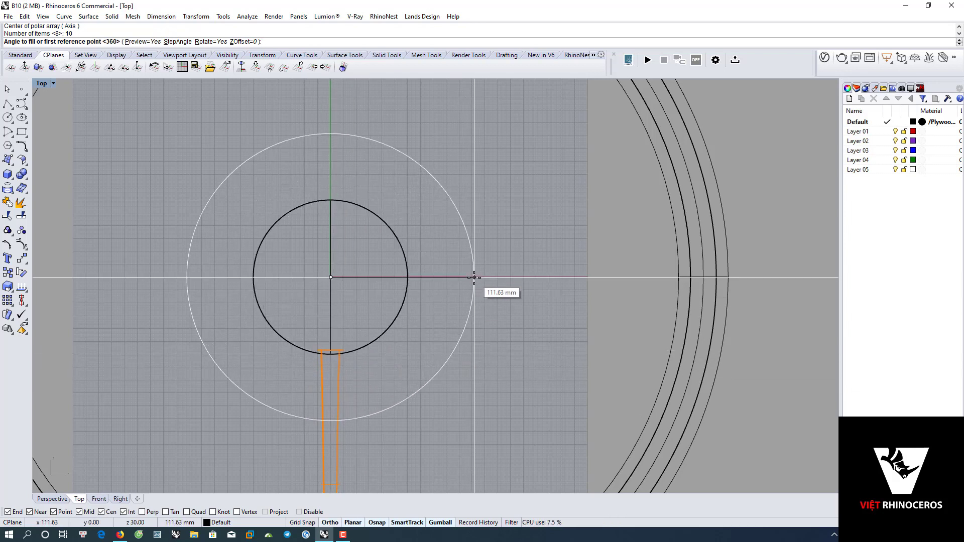
{"action": "left_click", "coordinate": [474, 277]}
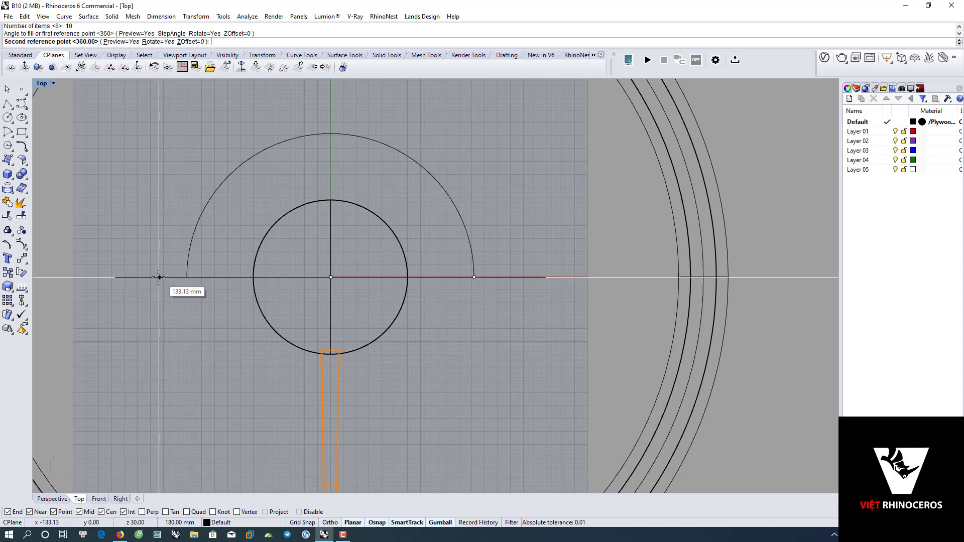
{"action": "left_click", "coordinate": [160, 277]}
{"action": "scroll", "coordinate": [254, 319], "scroll_direction": "down", "scroll_amount": 5}
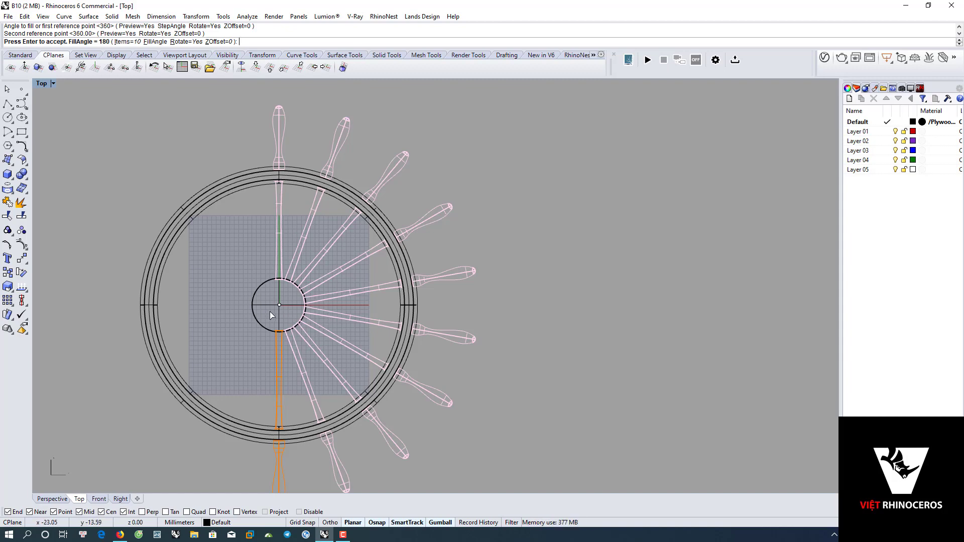
{"action": "scroll", "coordinate": [251, 309], "scroll_direction": "up", "scroll_amount": 3}
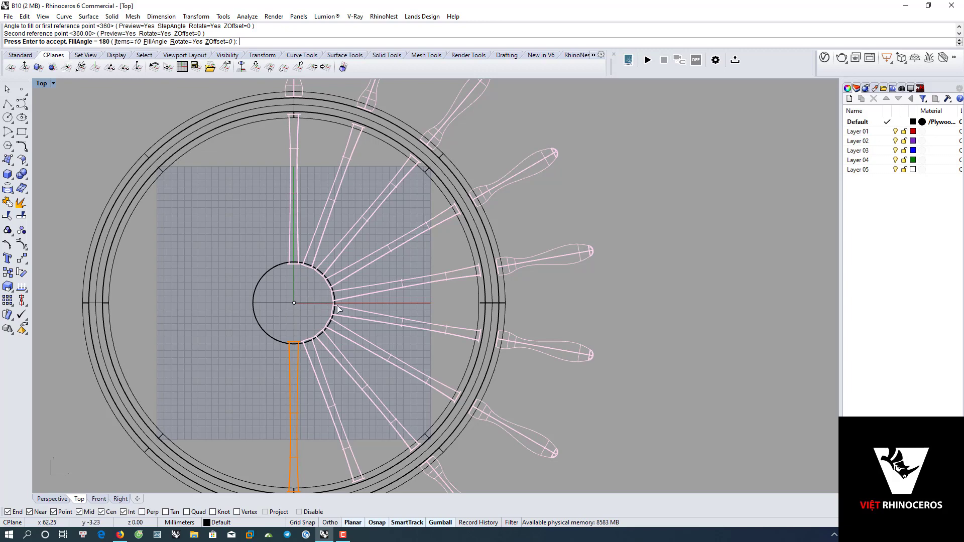
{"action": "scroll", "coordinate": [321, 369], "scroll_direction": "down", "scroll_amount": 6}
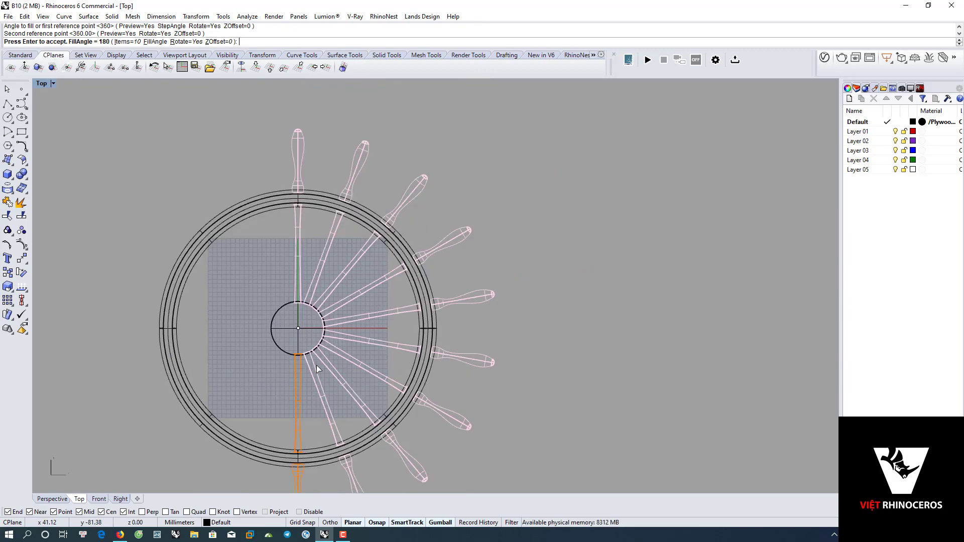
{"action": "scroll", "coordinate": [334, 334], "scroll_direction": "up", "scroll_amount": 8}
{"action": "scroll", "coordinate": [336, 337], "scroll_direction": "up", "scroll_amount": 1}
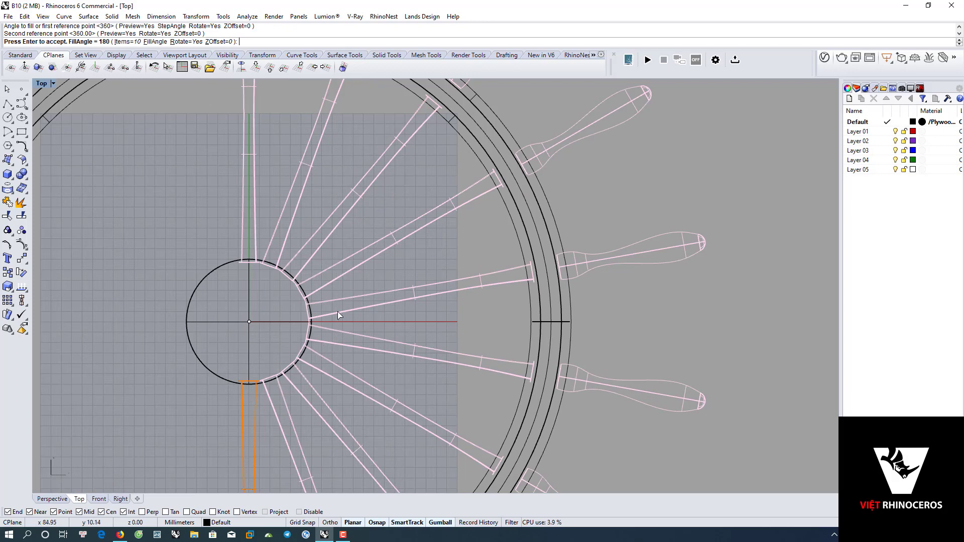
{"action": "scroll", "coordinate": [338, 314], "scroll_direction": "down", "scroll_amount": 4}
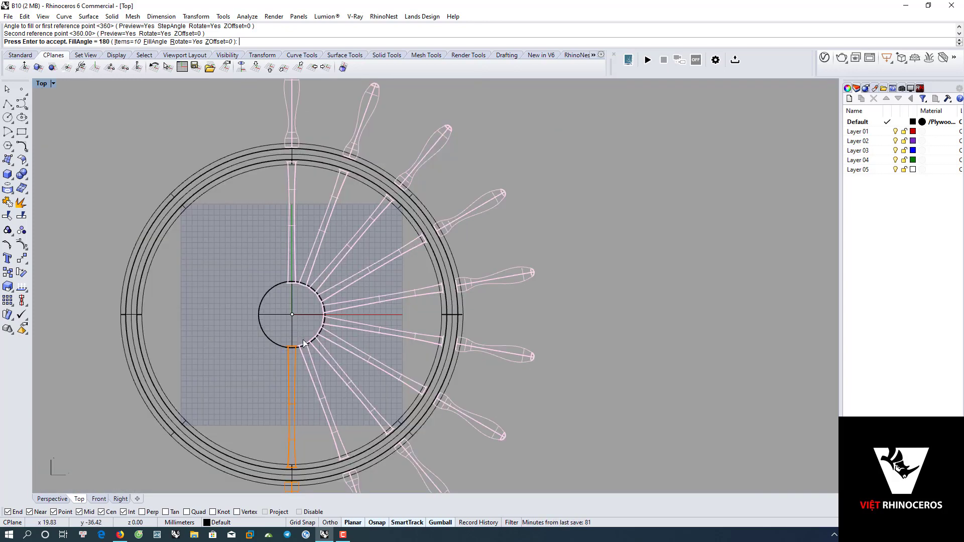
Polar-array the handled spoke 10 times over 360° about the hub centre, then maximize Perspective.
{"action": "key", "text": "Escape"}
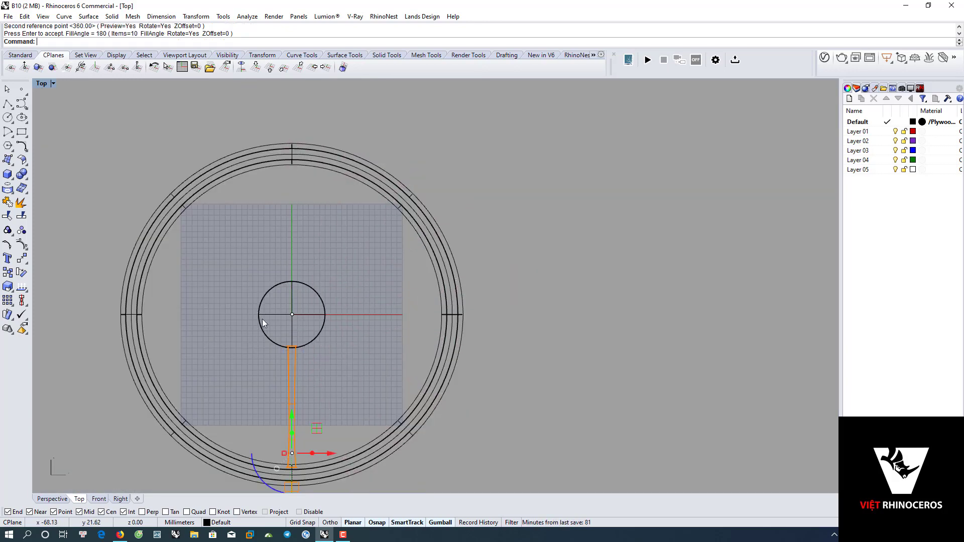
{"action": "left_click", "coordinate": [10, 303]}
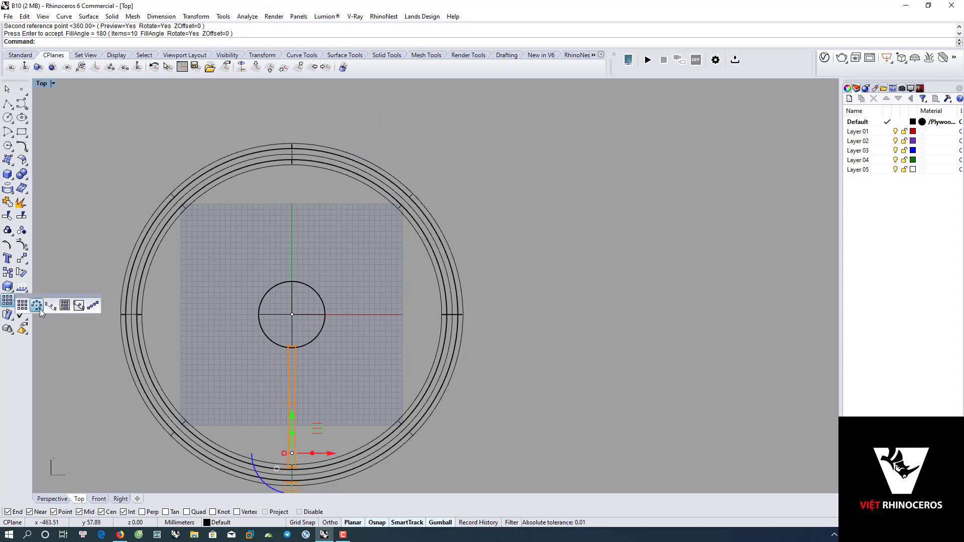
{"action": "left_click", "coordinate": [36, 304]}
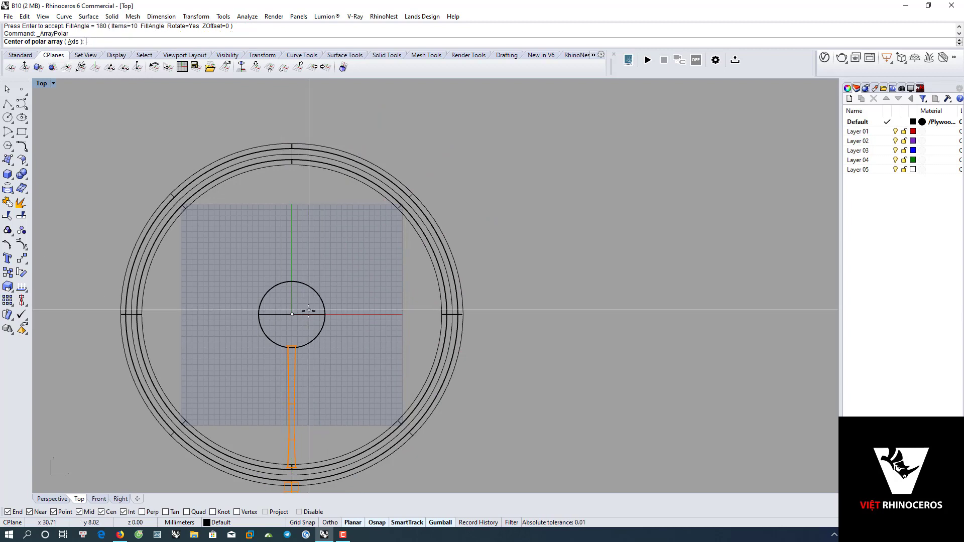
{"action": "left_click", "coordinate": [292, 313]}
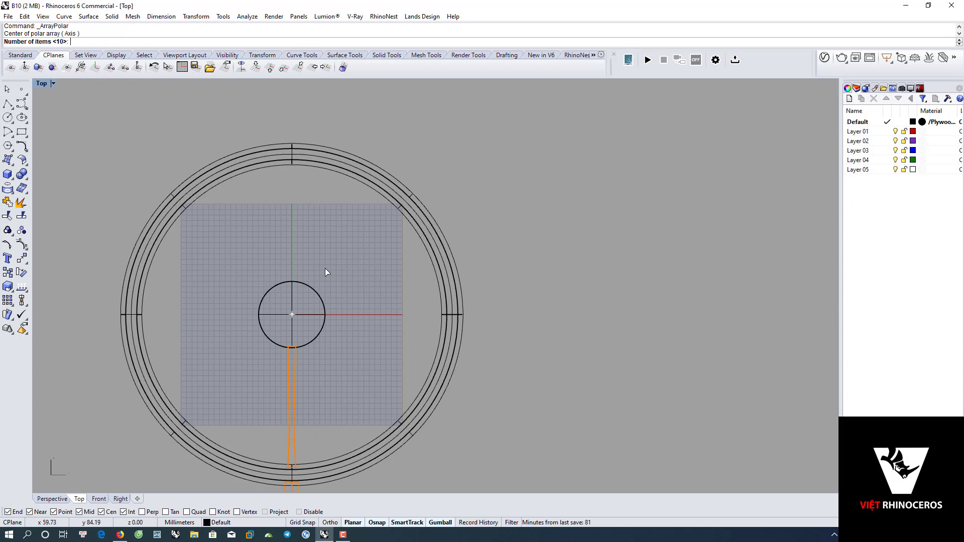
{"action": "type", "text": "10"}
{"action": "key", "text": "Return"}
{"action": "type", "text": "360"}
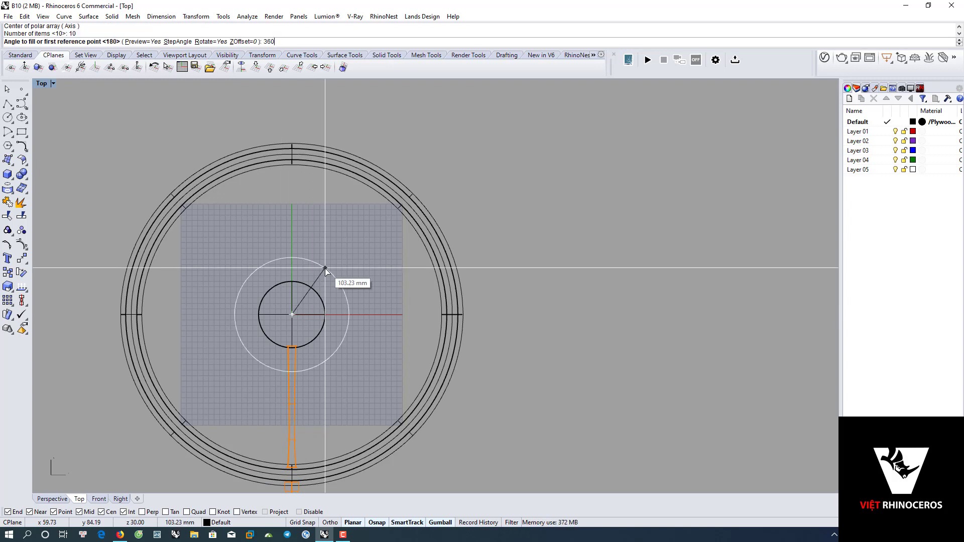
{"action": "key", "text": "Return"}
{"action": "key", "text": "Return"}
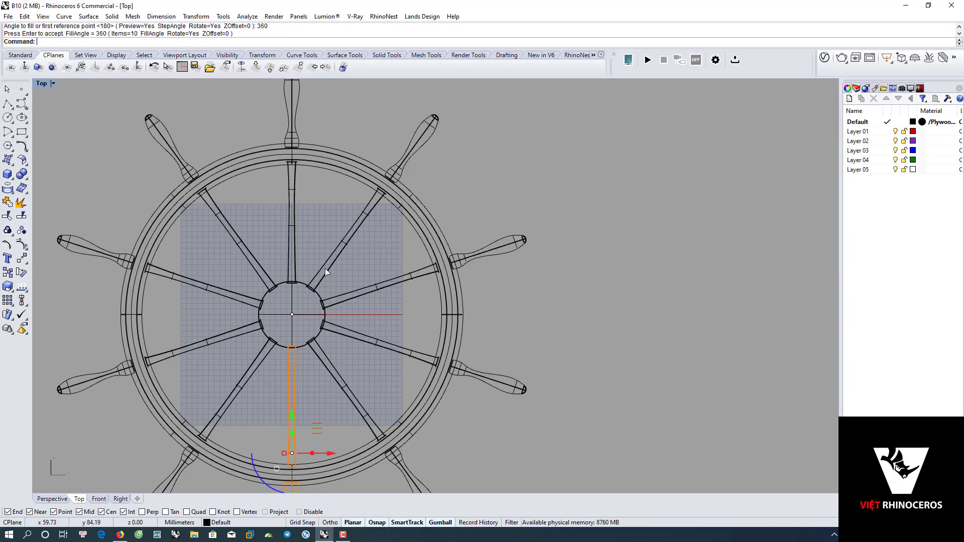
{"action": "key", "text": "ctrl+F4"}
Angle the Perspective view and switch its display from Wireframe to Rendered to show the wood.
{"action": "scroll", "coordinate": [360, 354], "scroll_direction": "down", "scroll_amount": 5}
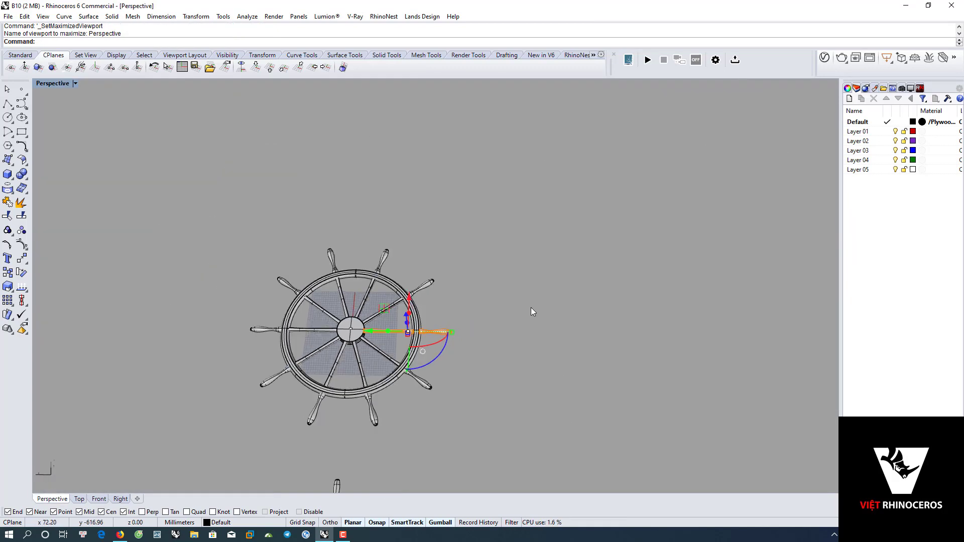
{"action": "key", "text": "Escape"}
{"action": "right_click_drag", "start_coordinate": [354, 349], "coordinate": [407, 345]}
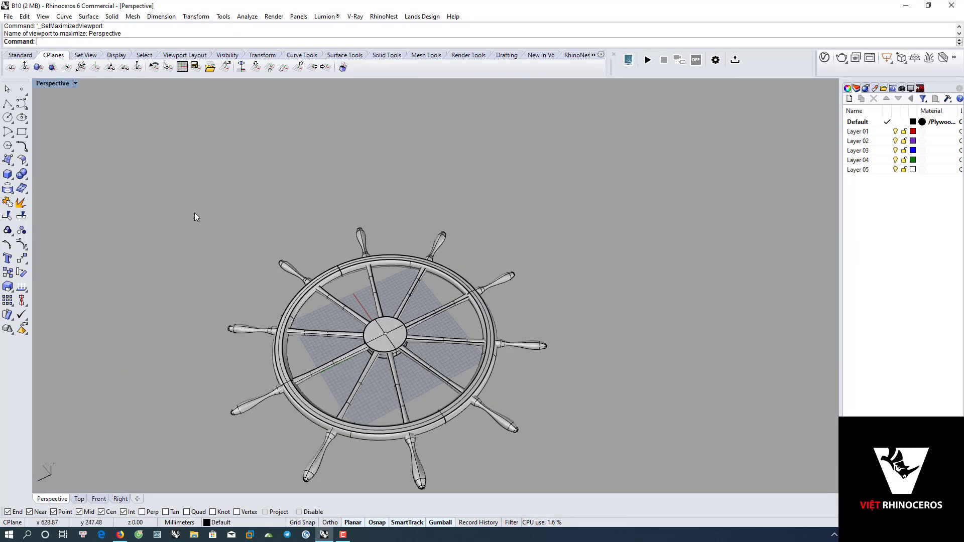
{"action": "left_click", "coordinate": [76, 83]}
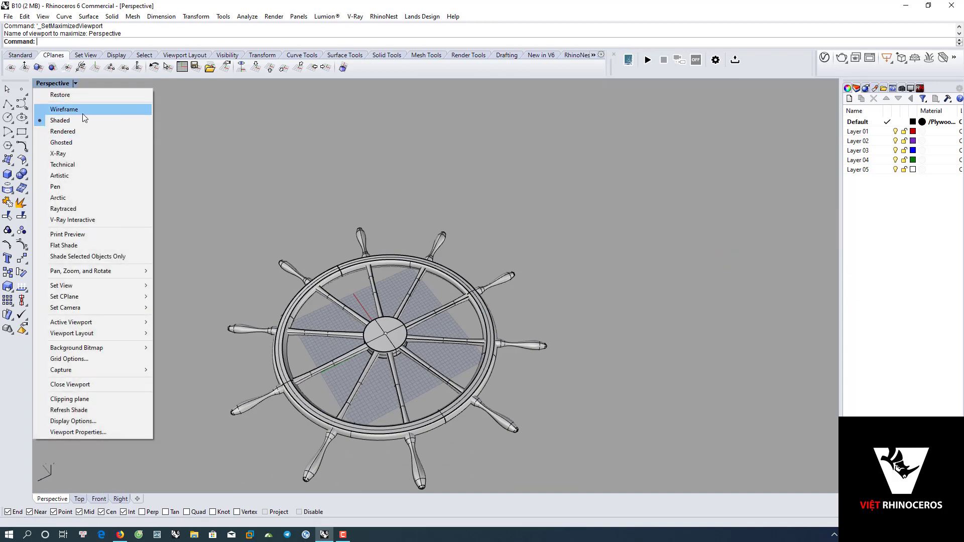
{"action": "left_click", "coordinate": [81, 110]}
{"action": "scroll", "coordinate": [421, 300], "scroll_direction": "up", "scroll_amount": 4}
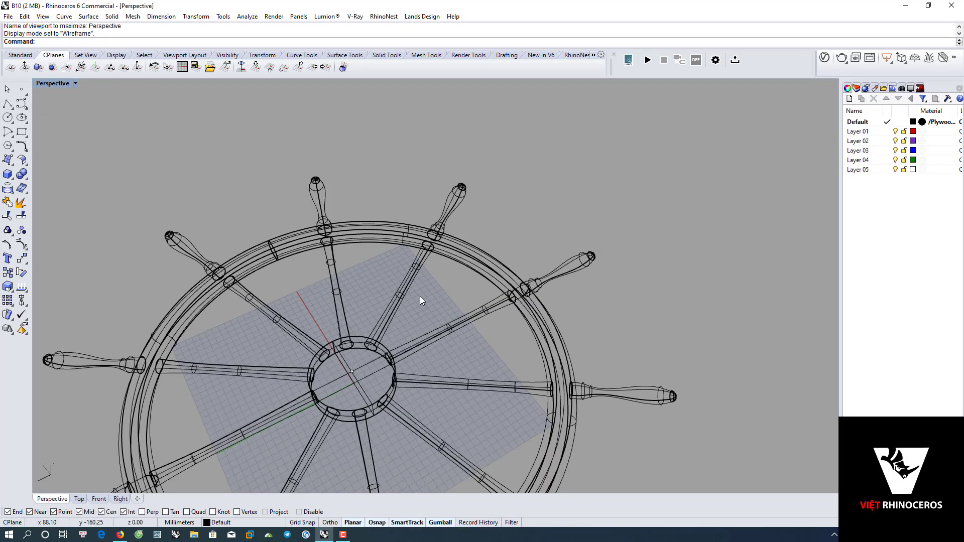
{"action": "left_click", "coordinate": [75, 83]}
{"action": "left_click", "coordinate": [76, 122]}
Orbit and zoom to inspect the rendered ten-spoke wheel beside the eight-spoke reference wheel.
{"action": "scroll", "coordinate": [344, 217], "scroll_direction": "down", "scroll_amount": 4}
{"action": "mouse_move", "coordinate": [343, 217]}
{"action": "right_mouse_down"}
{"action": "mouse_move", "coordinate": [344, 312]}
{"action": "mouse_move", "coordinate": [404, 307]}
{"action": "mouse_move", "coordinate": [333, 261]}
{"action": "right_mouse_up"}
{"action": "right_click_drag", "start_coordinate": [271, 268], "coordinate": [414, 263]}
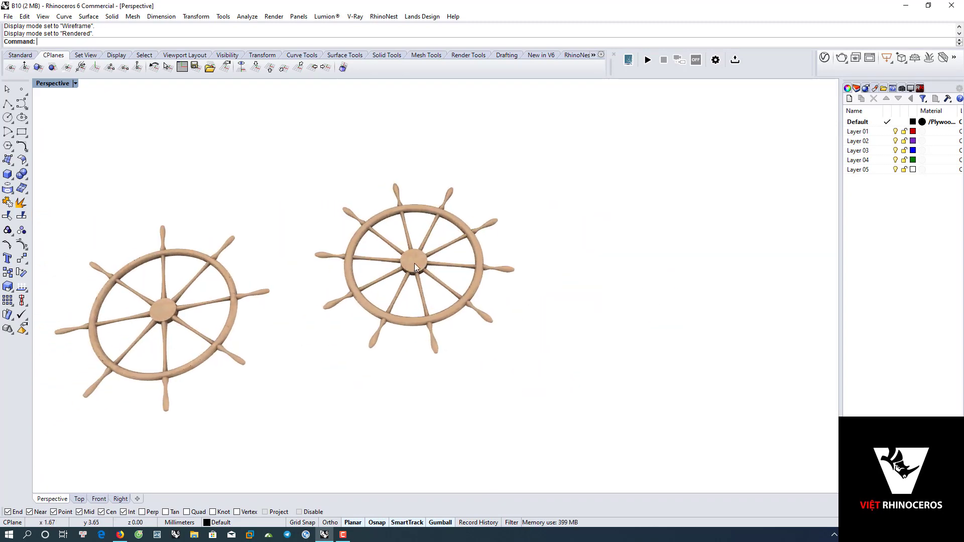
{"action": "scroll", "coordinate": [414, 263], "scroll_direction": "up", "scroll_amount": 2}
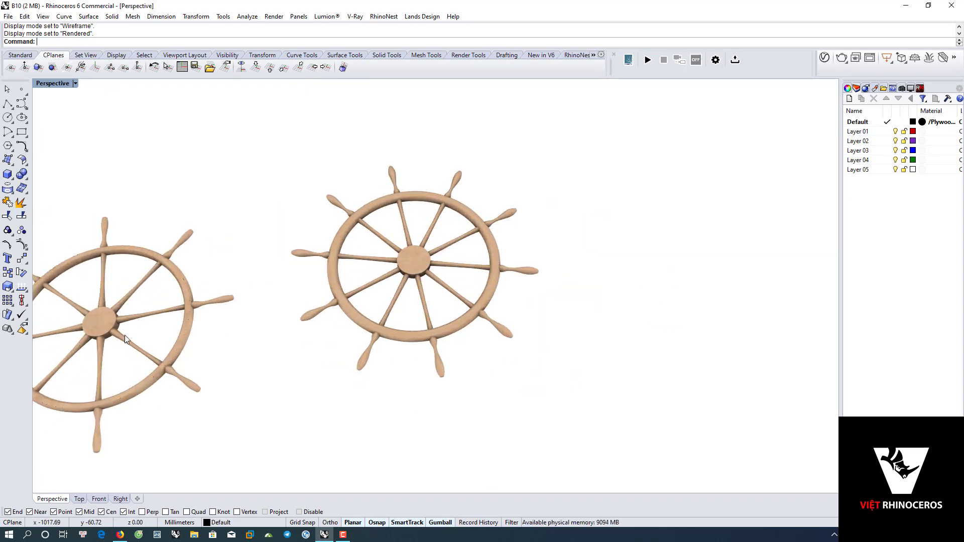
{"action": "scroll", "coordinate": [439, 262], "scroll_direction": "up", "scroll_amount": 4}
{"action": "scroll", "coordinate": [405, 252], "scroll_direction": "down", "scroll_amount": 2}
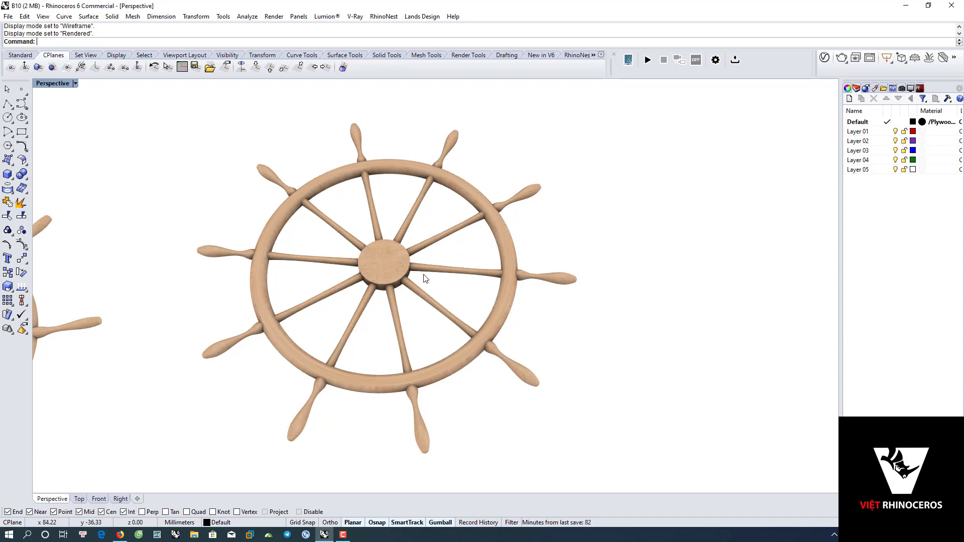
{"action": "mouse_move", "coordinate": [411, 277]}
{"action": "right_mouse_down"}
{"action": "mouse_move", "coordinate": [398, 278]}
{"action": "mouse_move", "coordinate": [511, 339]}
{"action": "right_mouse_up"}
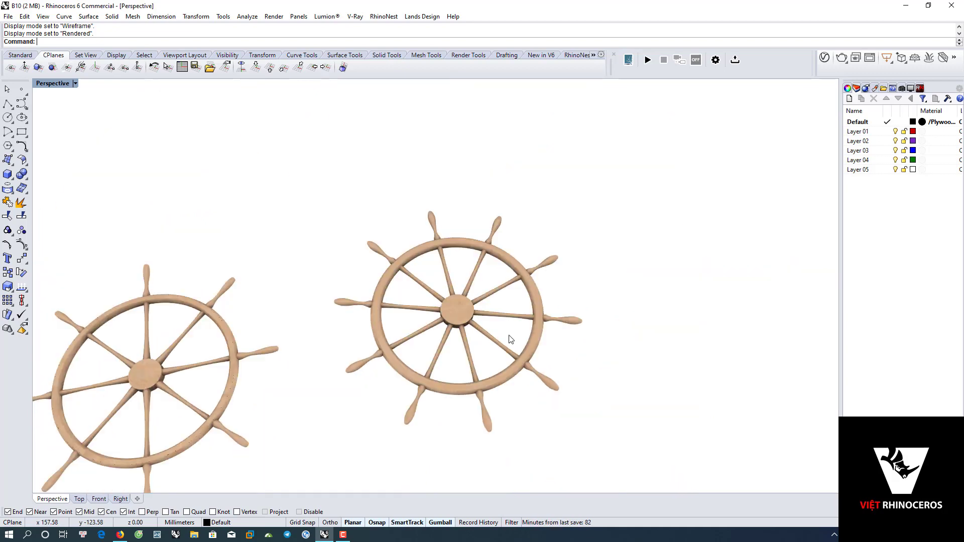